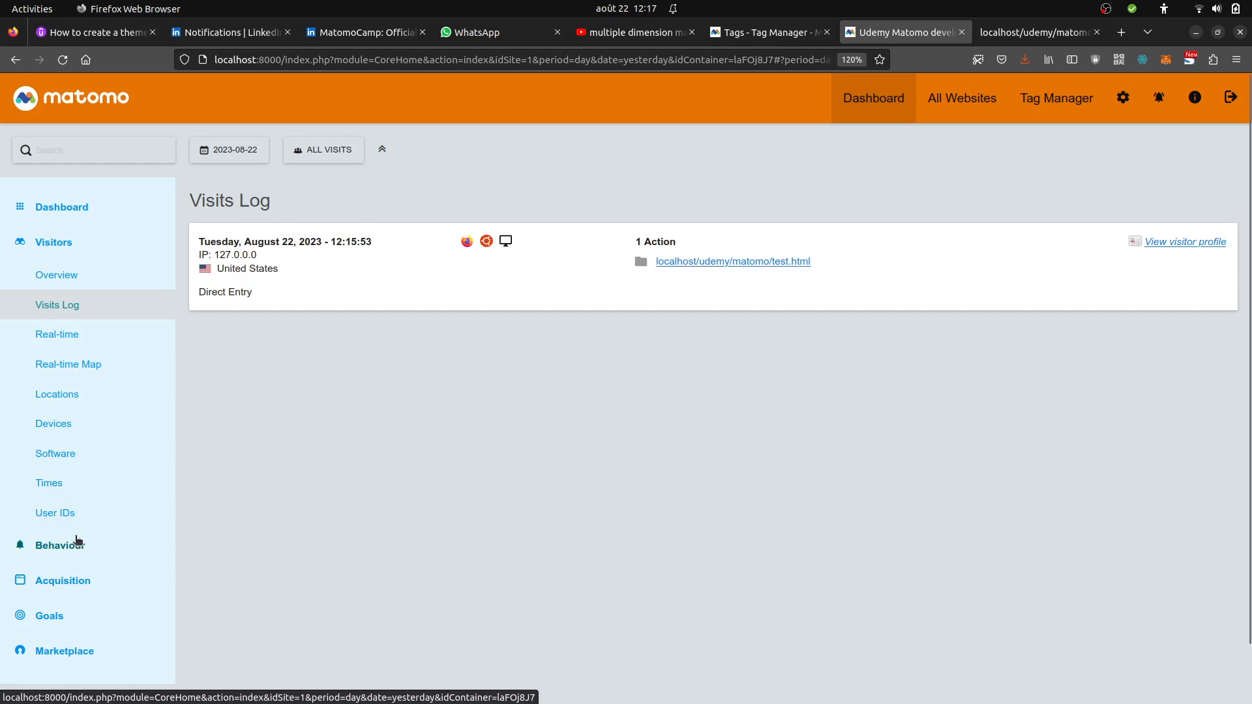
View the Pages report in the Behaviour section
click(77, 542)
click(61, 320)
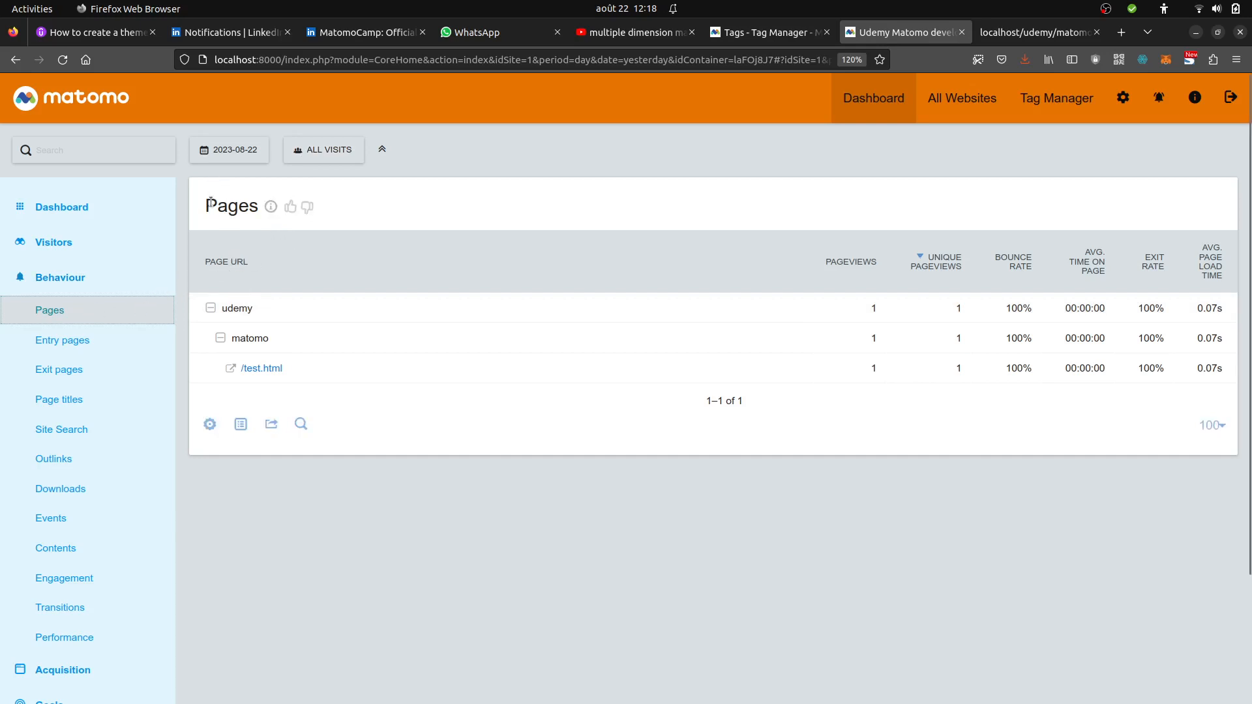
In the website's Custom Dimensions settings, create an active action dimension named "User id - pageview"
click(1123, 101)
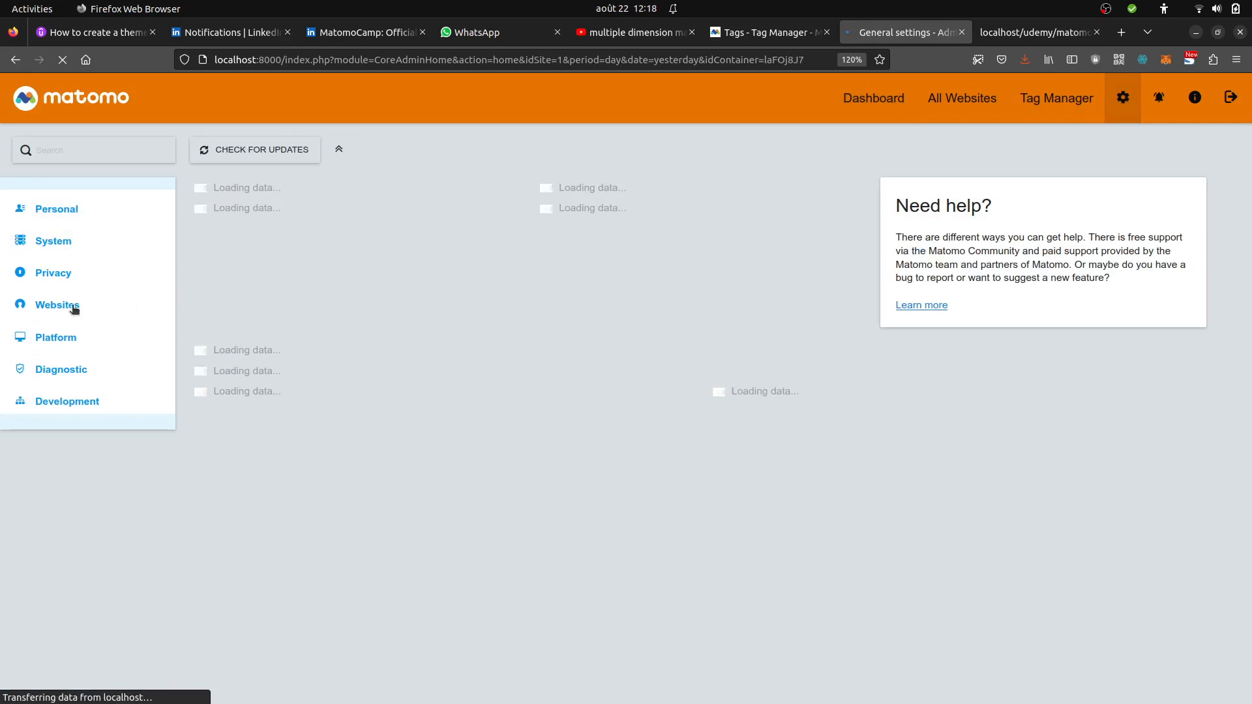
click(72, 308)
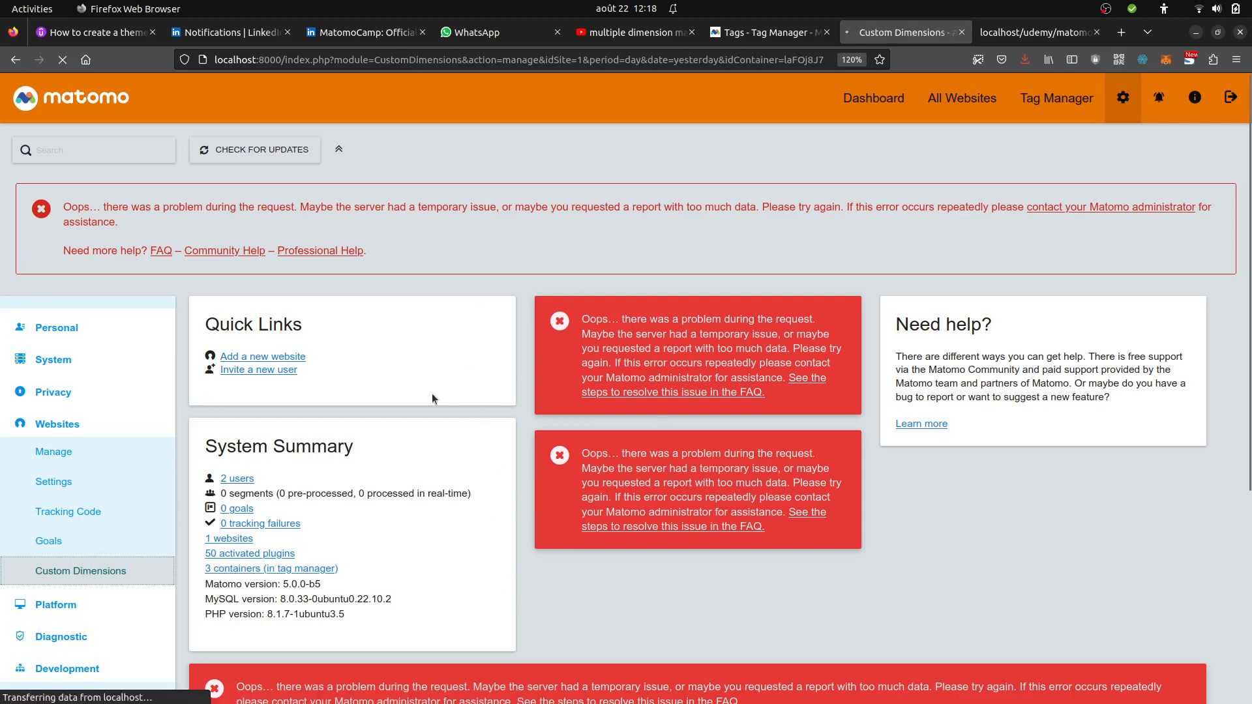
scroll(415, 398, down, 5)
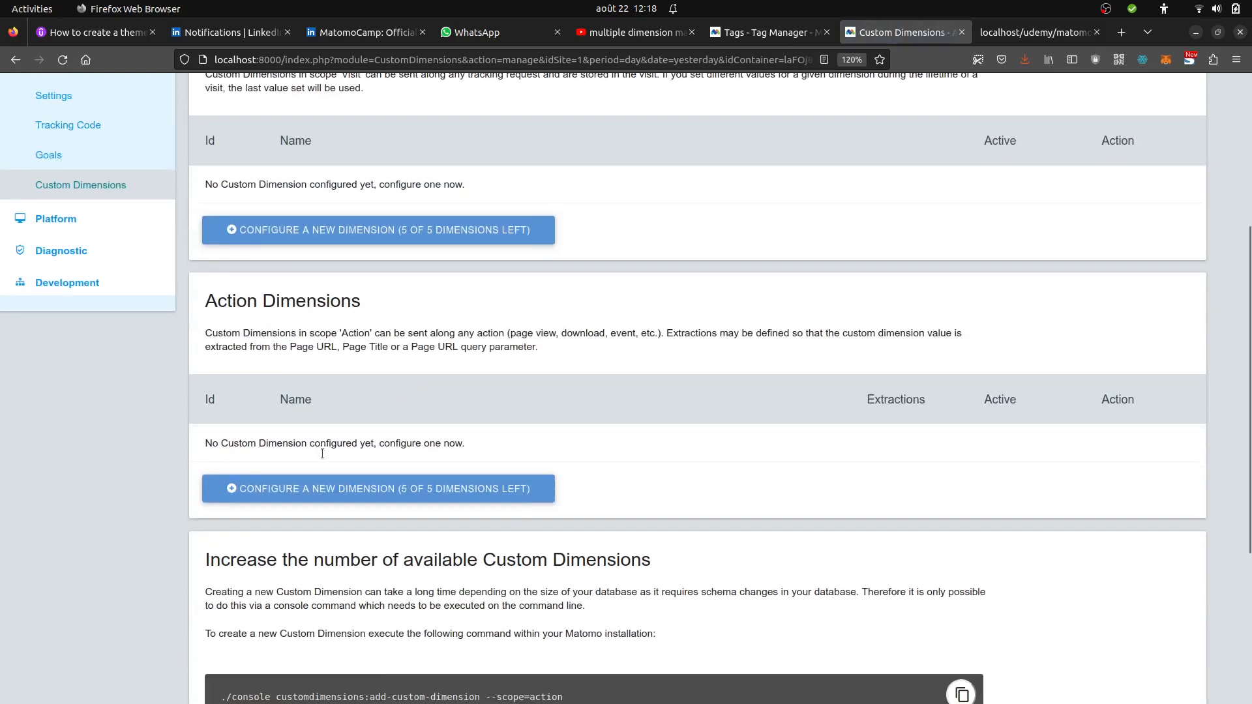
click(307, 491)
click(285, 235)
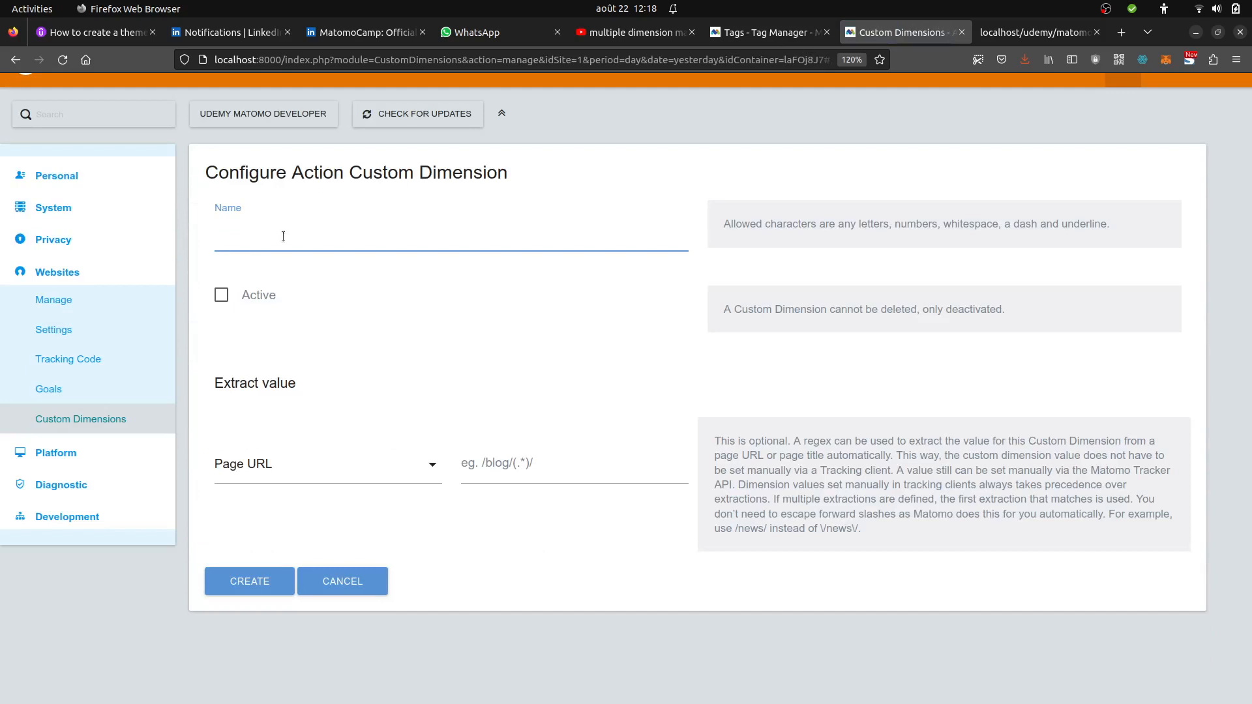
text(User id - pageview)
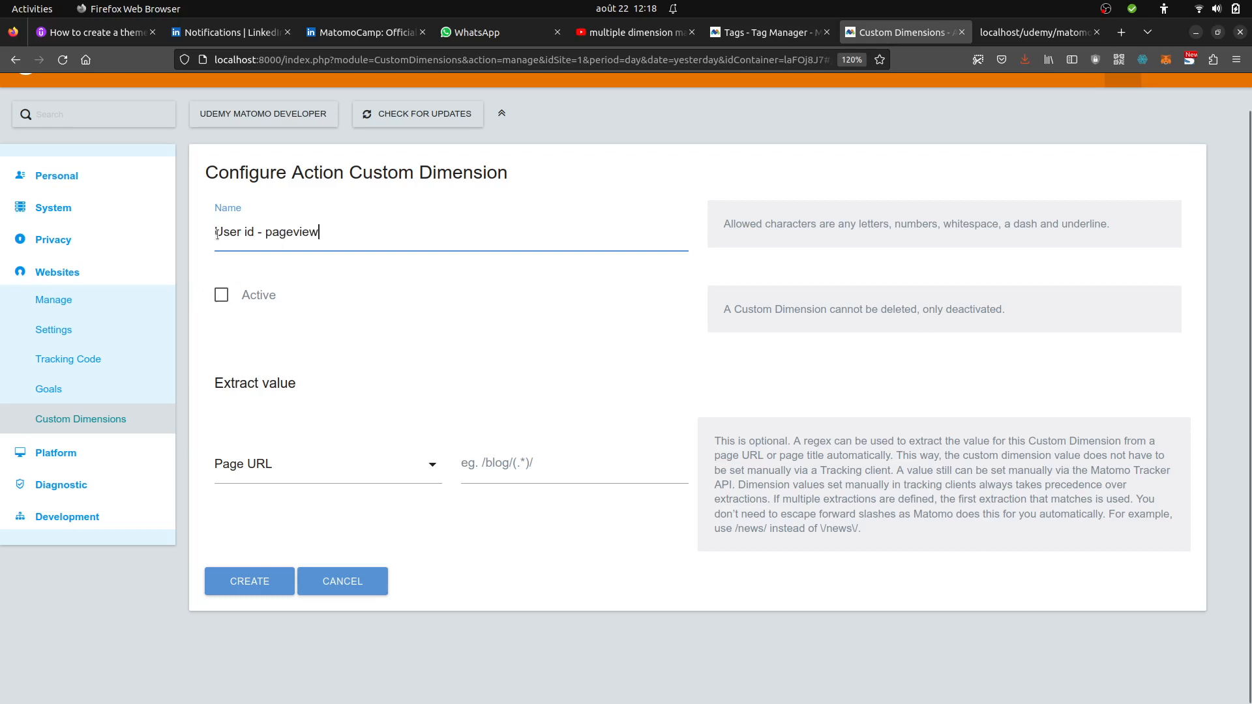
click(221, 297)
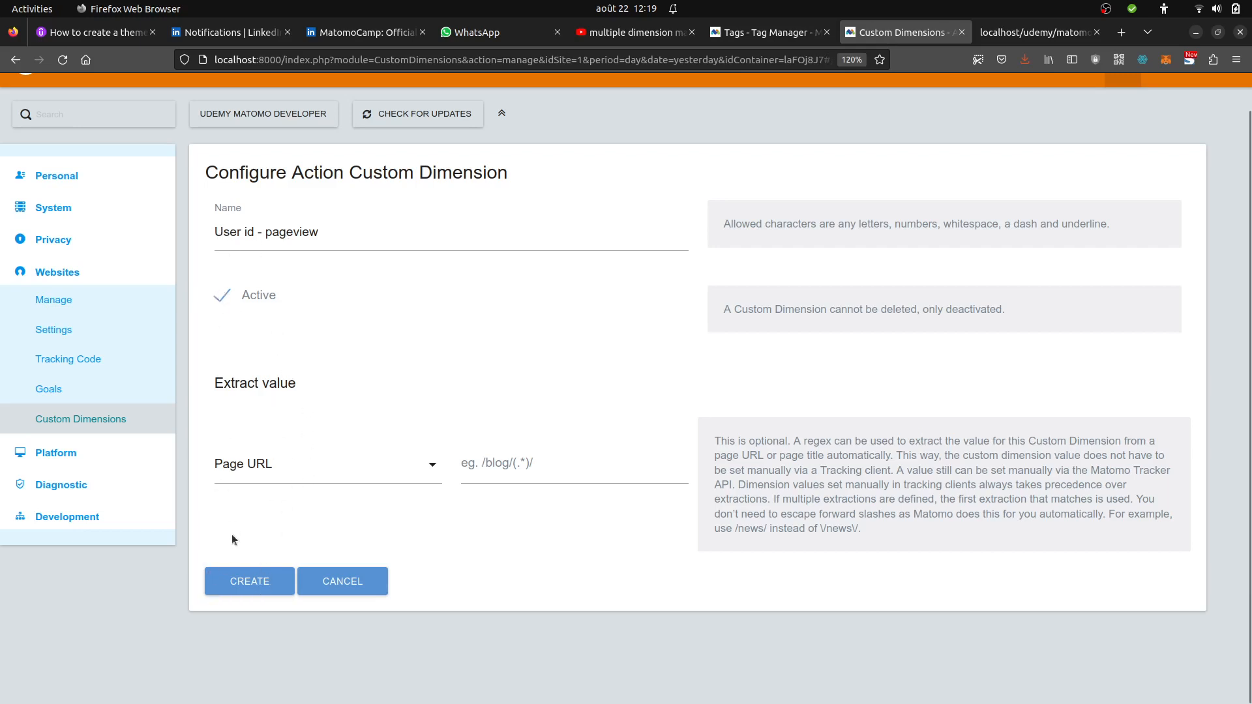
click(246, 582)
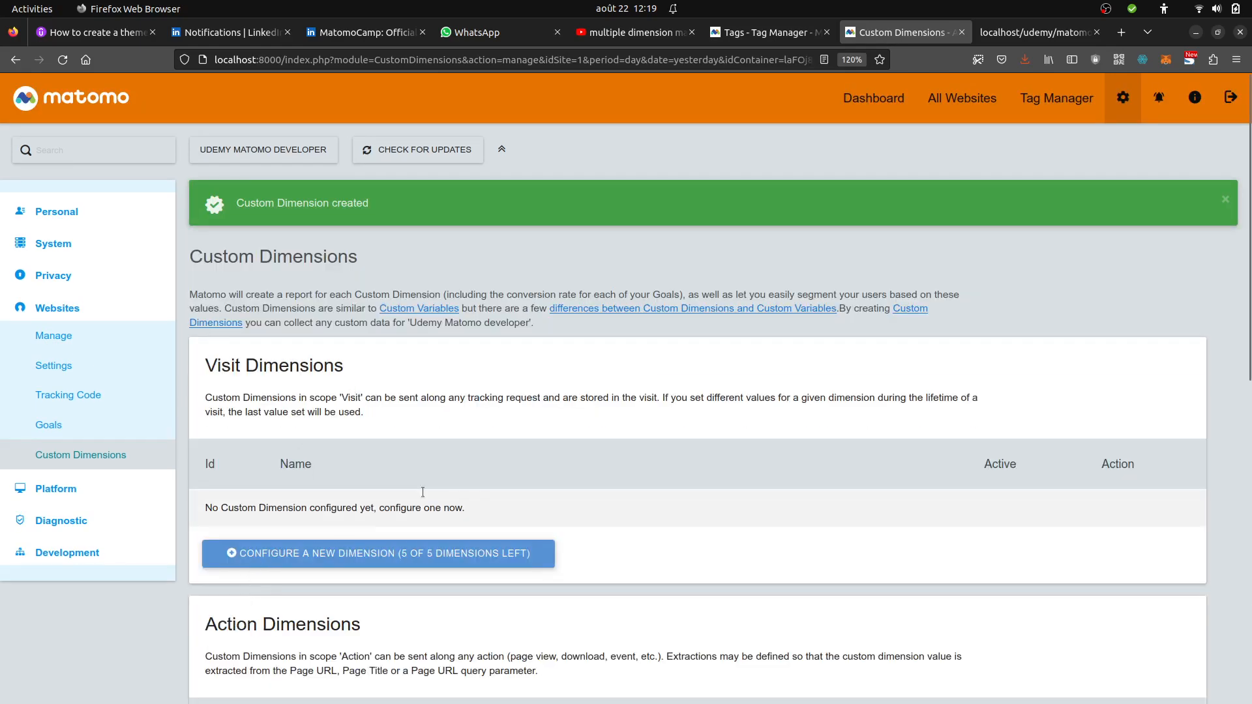
View the "User id - pageview" report in the Behaviour section of the analytics dashboard
click(881, 99)
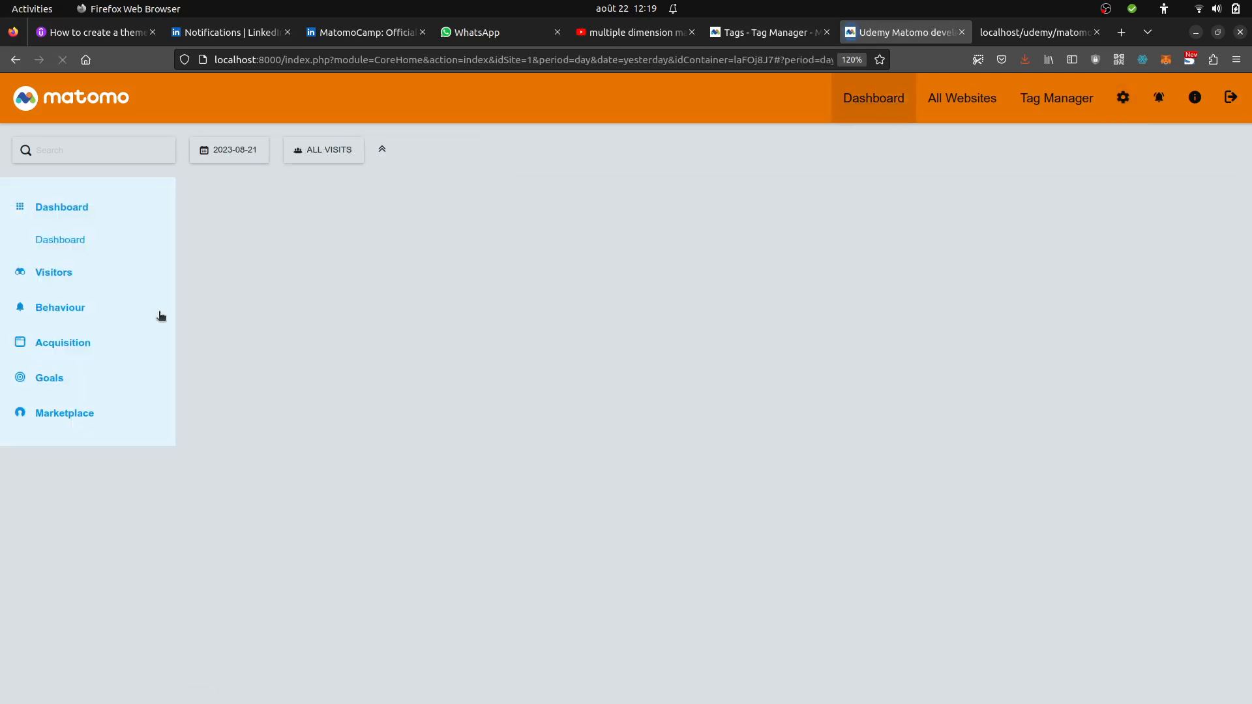
click(73, 277)
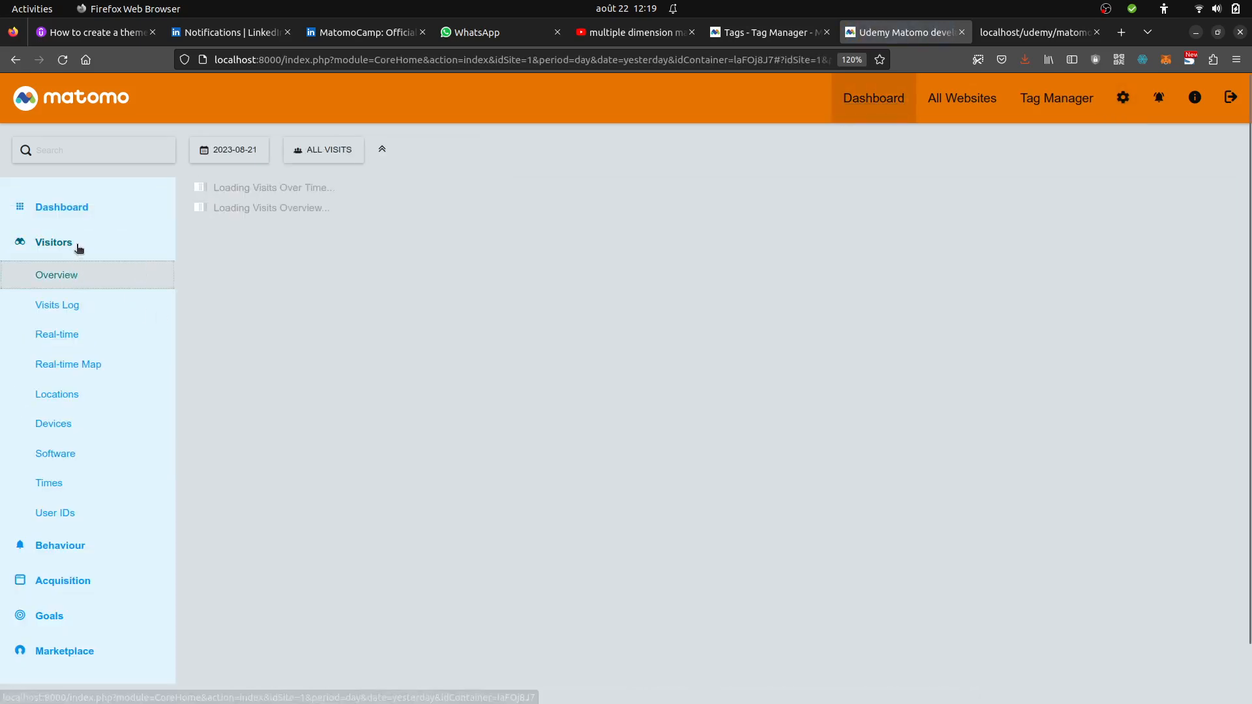
click(77, 246)
scroll(83, 496, down, 3)
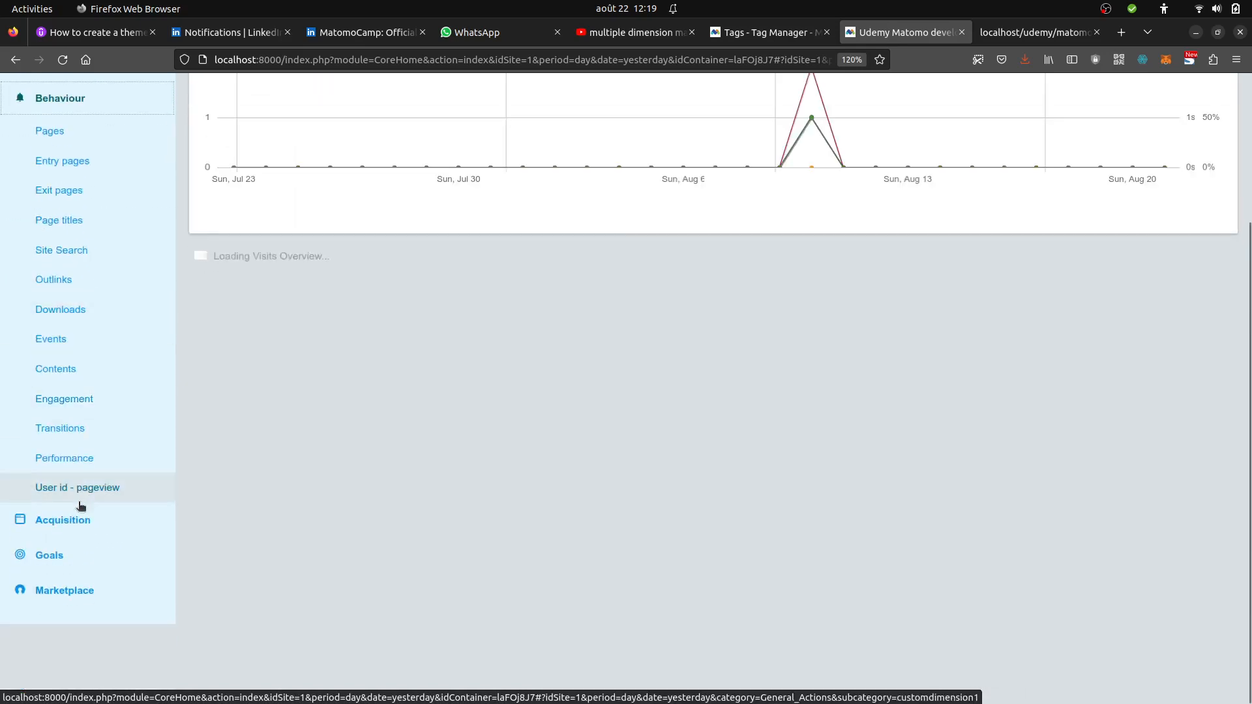
click(82, 489)
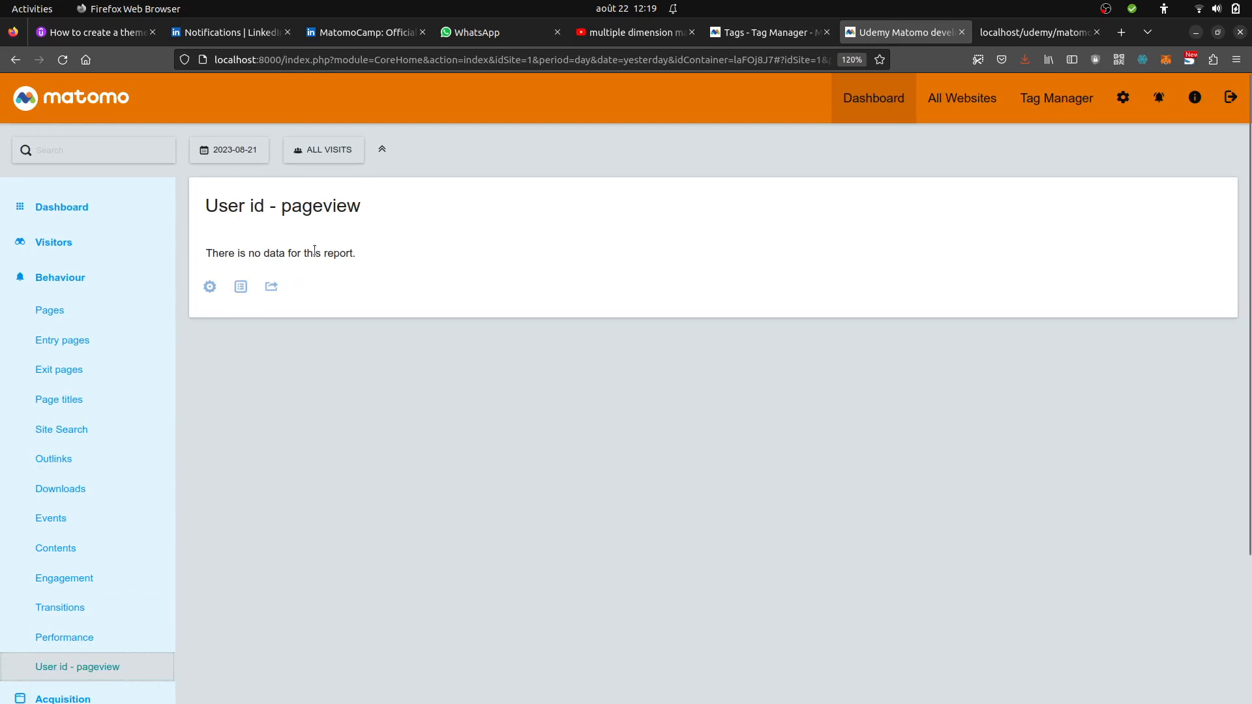
Open Tag Manager in a new browser tab and open the Udemy container's Matomo Configuration variable for editing
right_click(1058, 108)
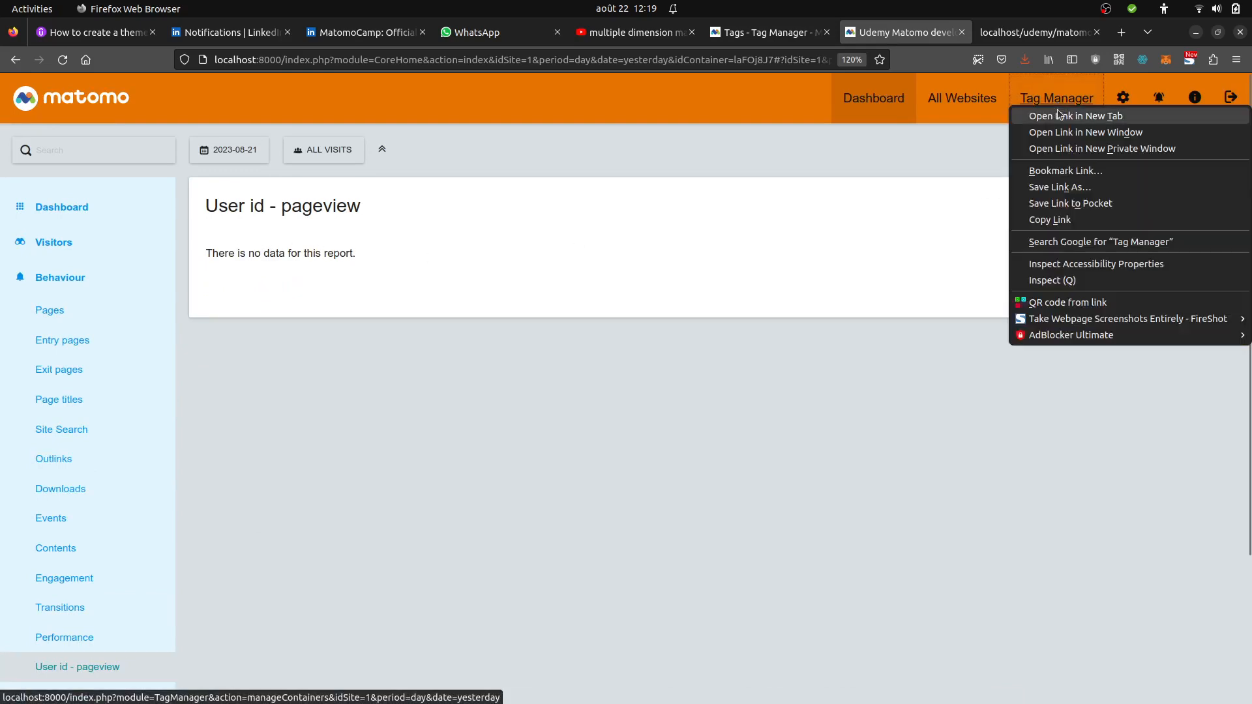
click(1058, 115)
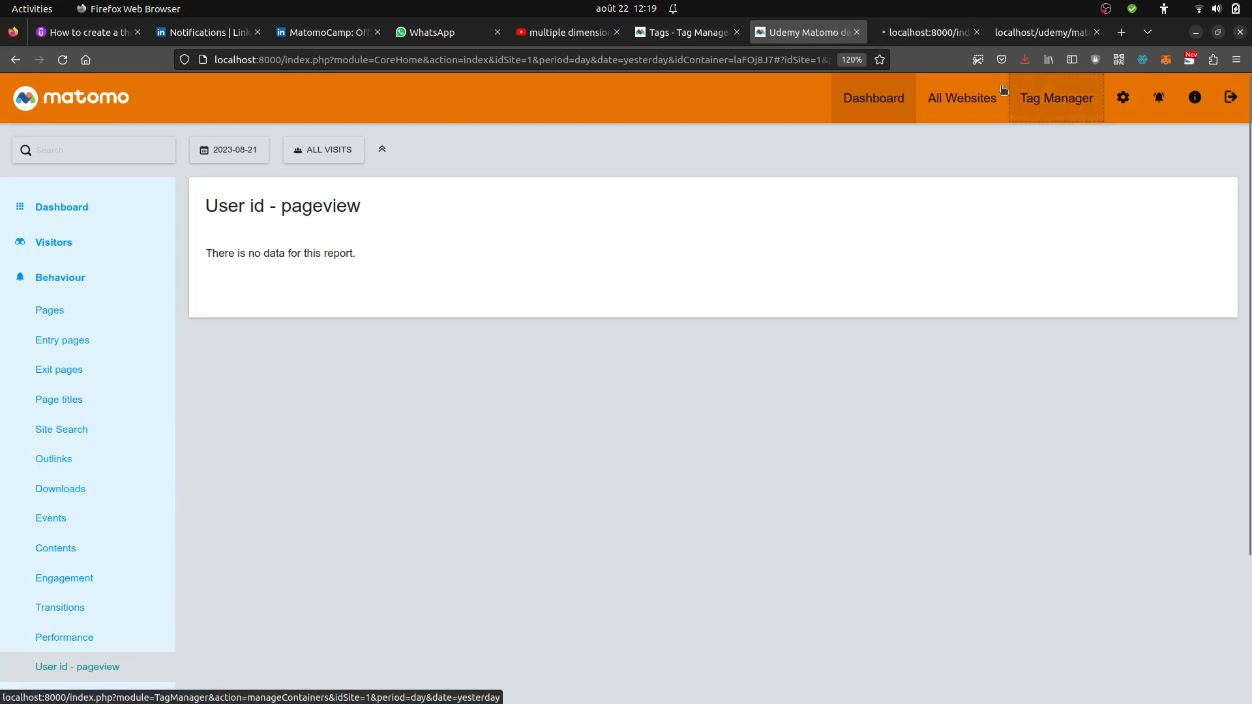
click(900, 40)
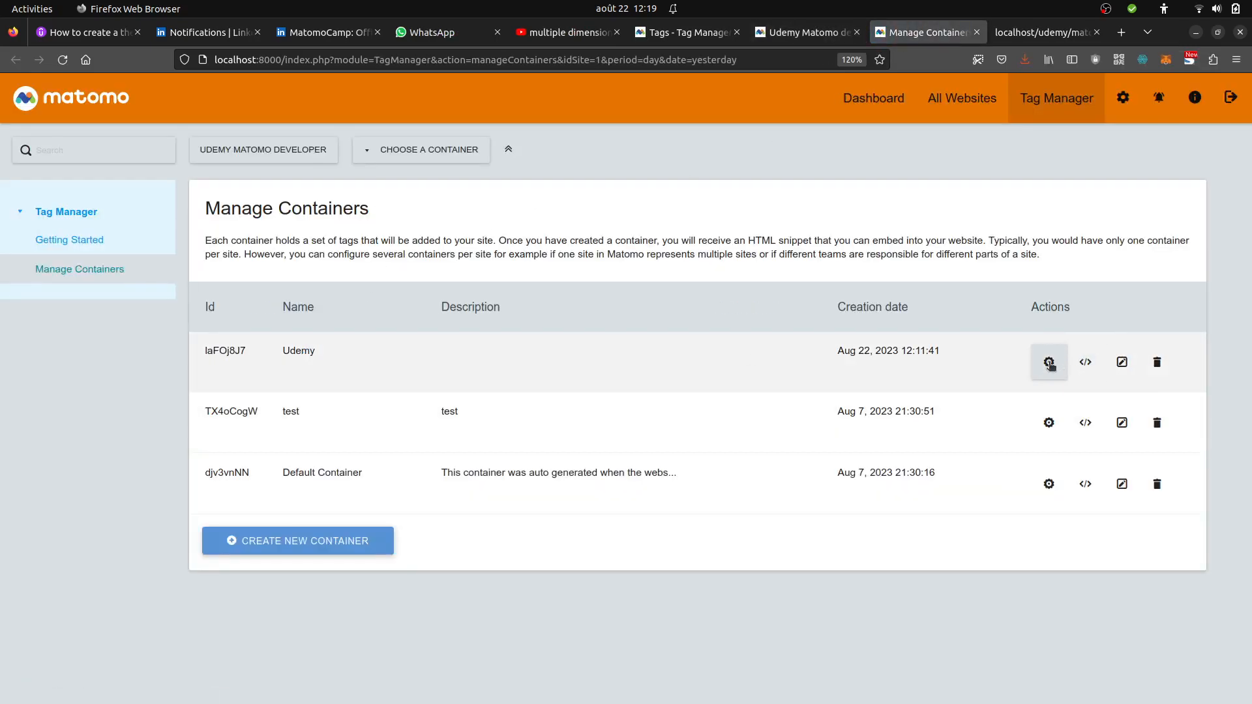
click(1049, 363)
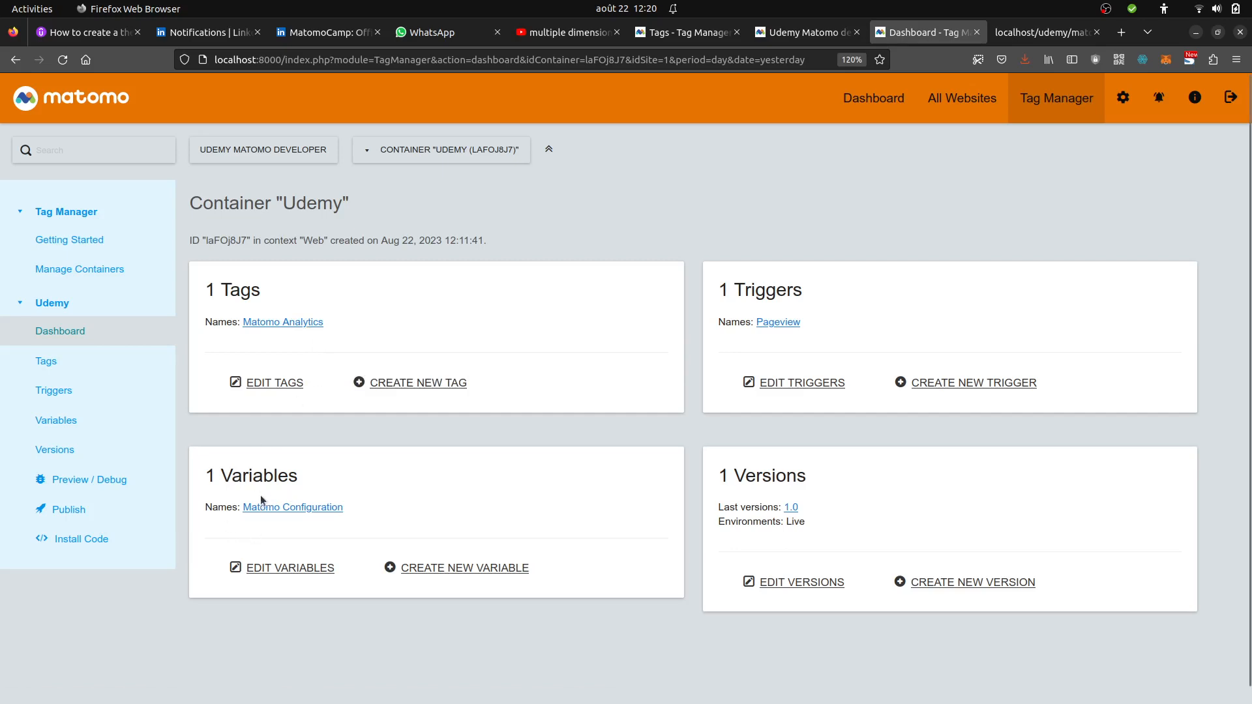
click(274, 570)
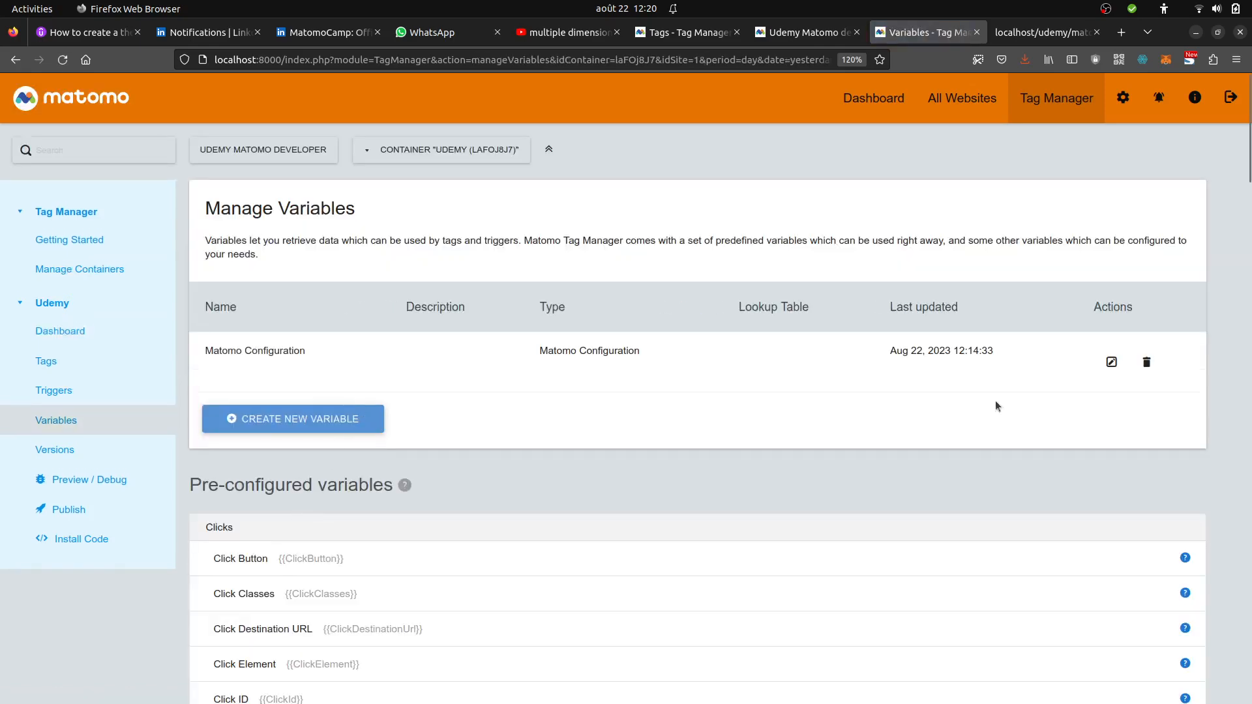
click(1110, 362)
Set the index of the first custom dimension in the Matomo Configuration variable to 1
scroll(429, 540, down, 5)
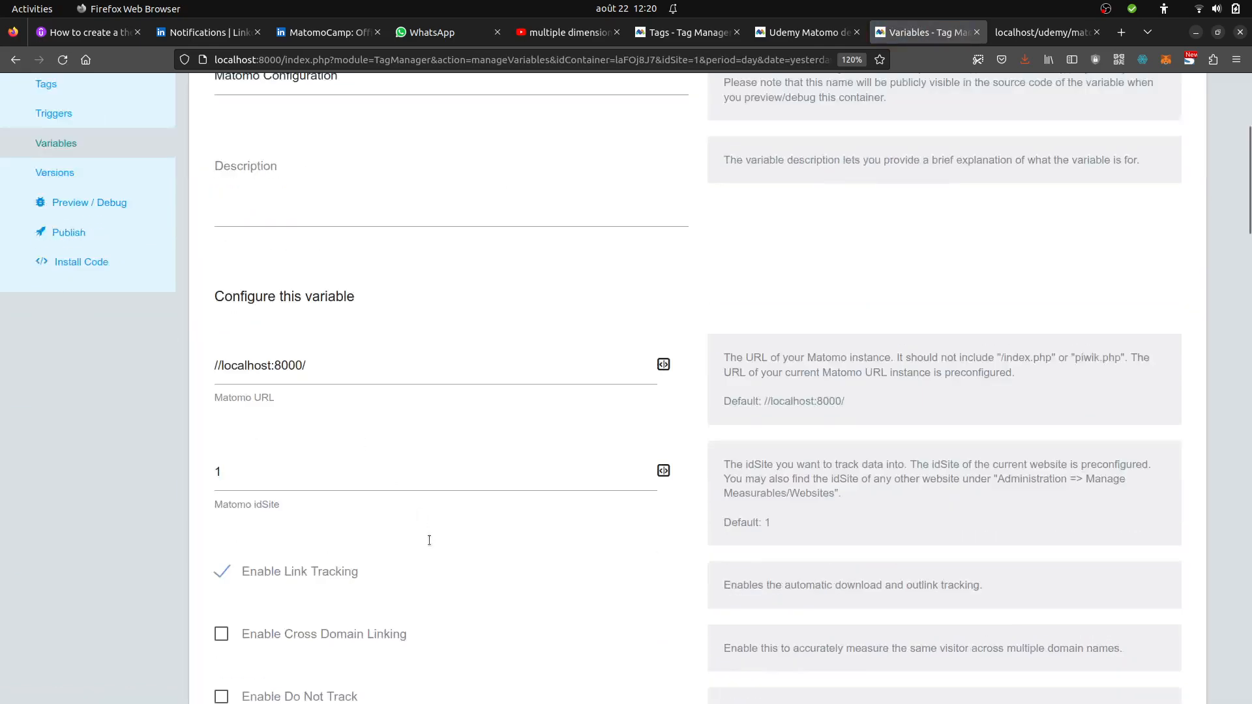
scroll(429, 540, down, 15)
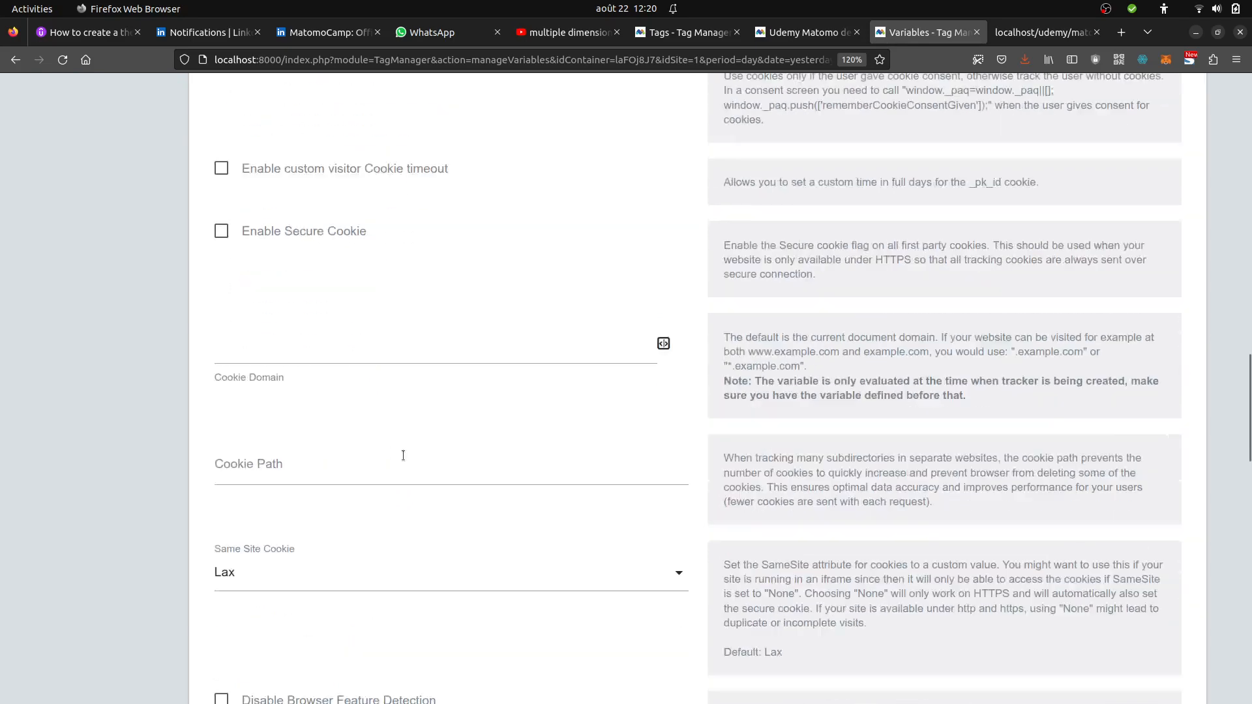
scroll(403, 455, down, 9)
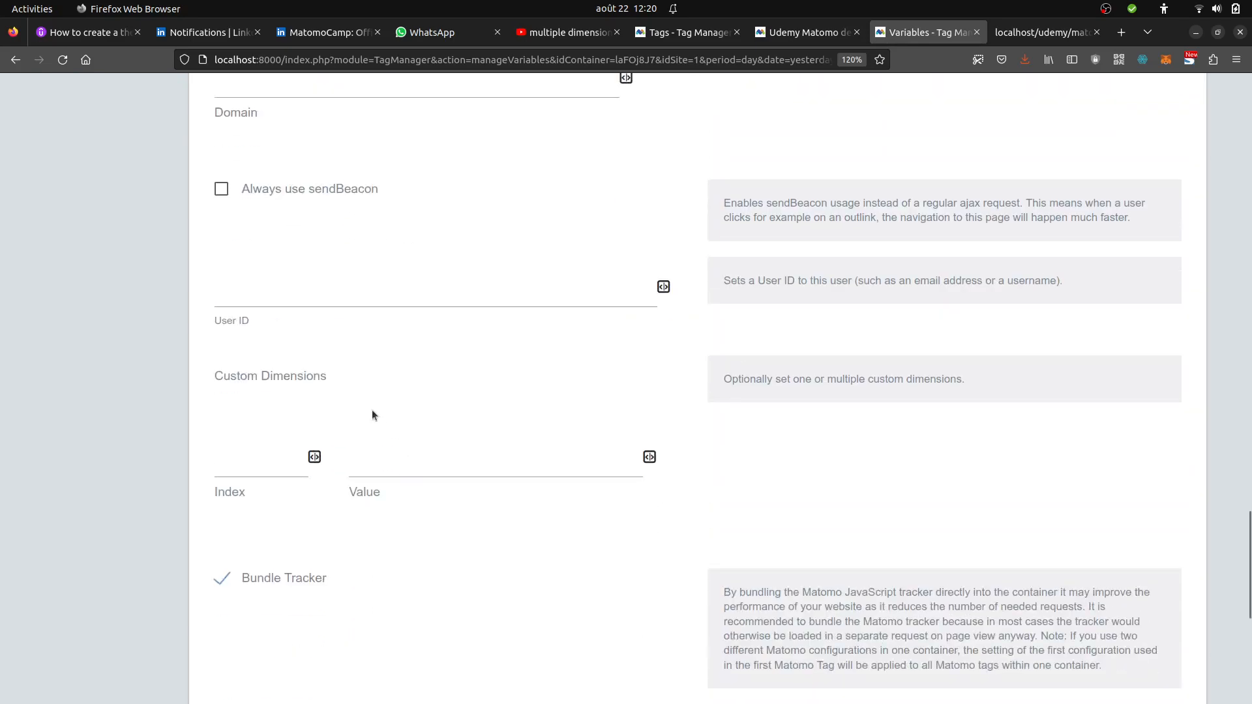
click(245, 465)
text(1)
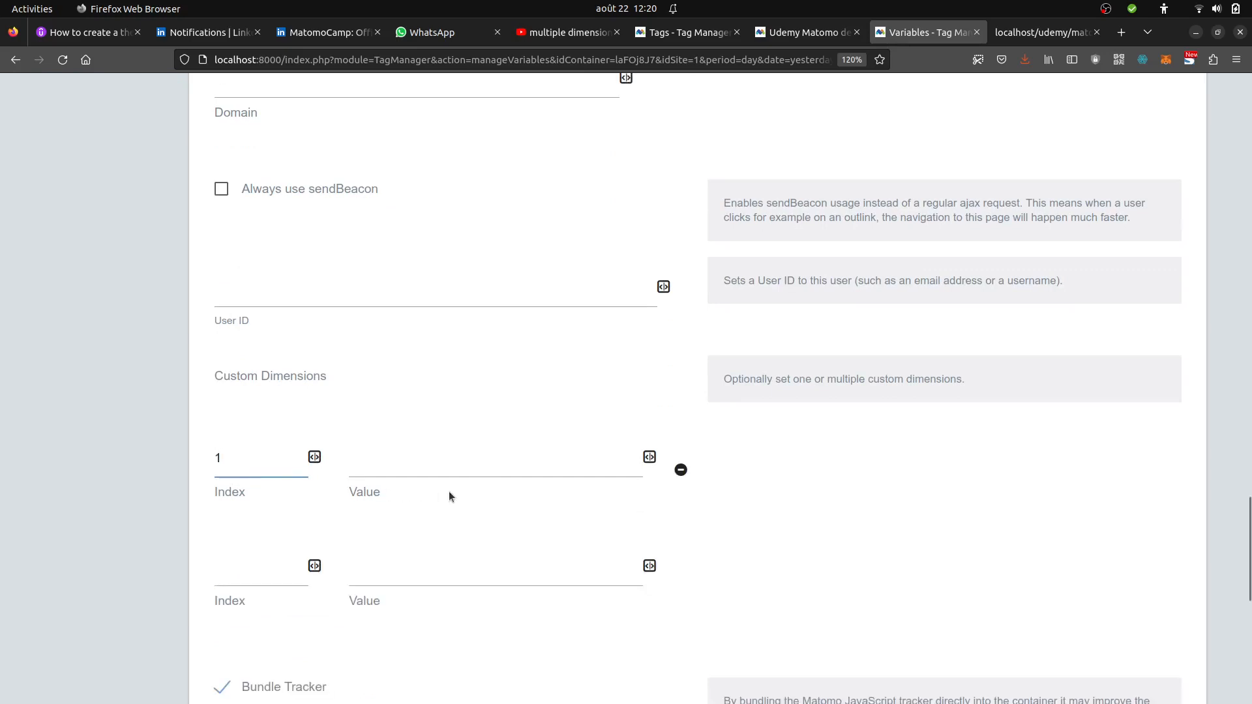
Set the value of custom dimension 1 to a dash followed by the pre-configured Page URL variable, " - {{PageUrl}}"
click(456, 468)
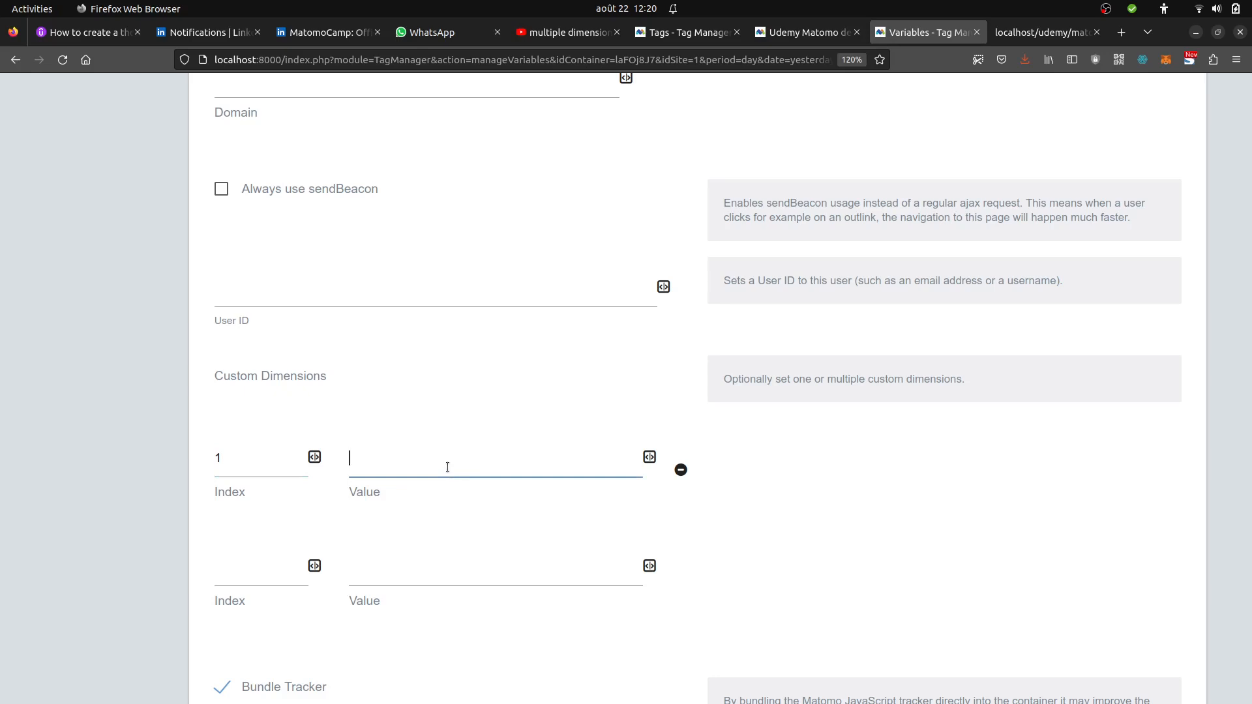
click(649, 456)
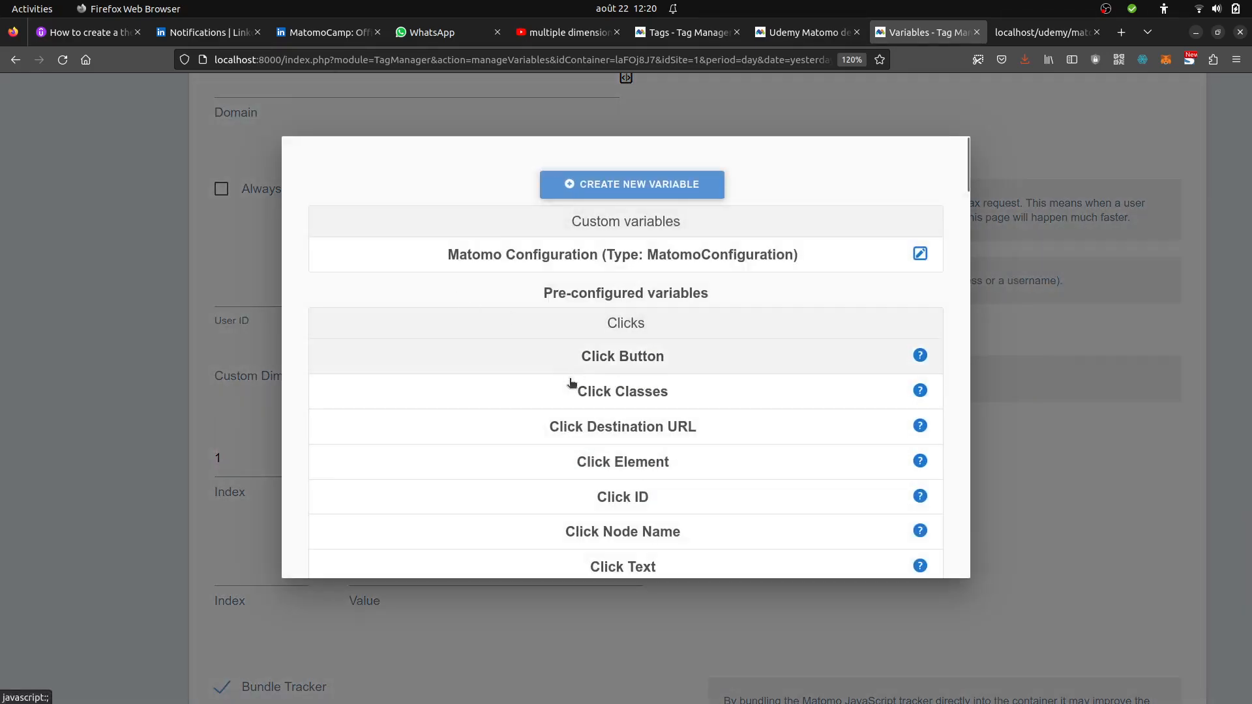
scroll(601, 321, down, 6)
scroll(585, 400, down, 15)
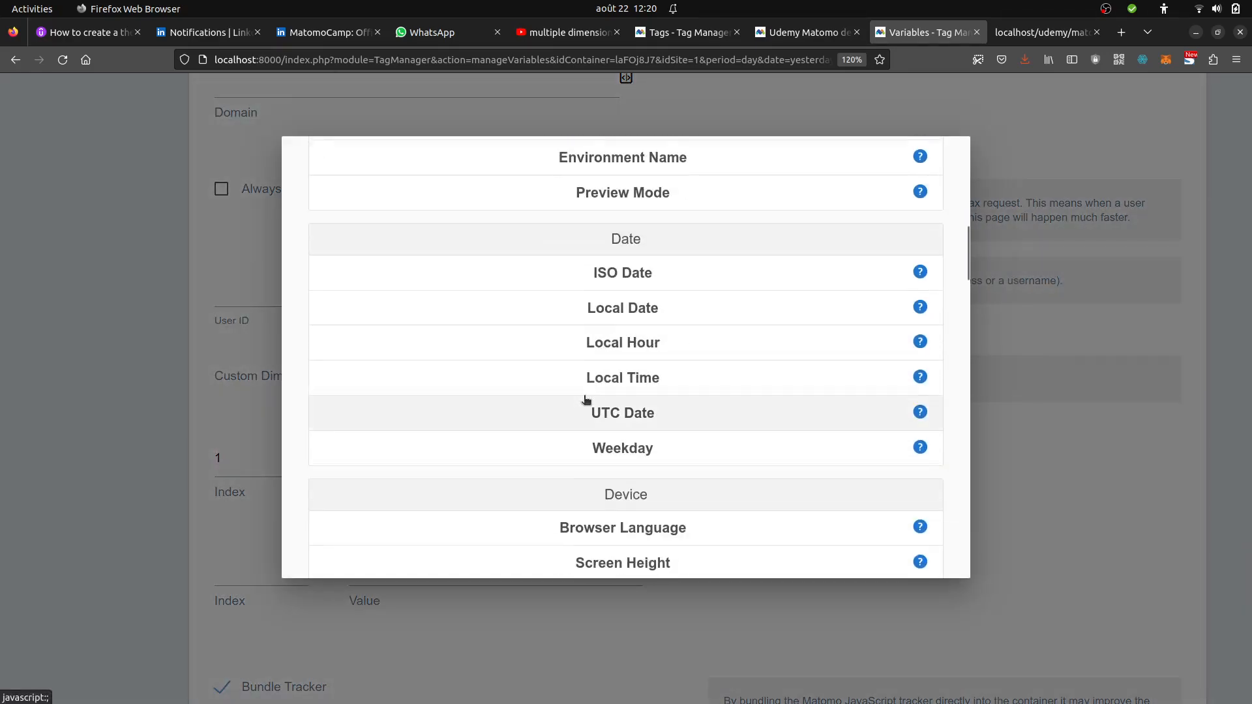
scroll(585, 399, down, 10)
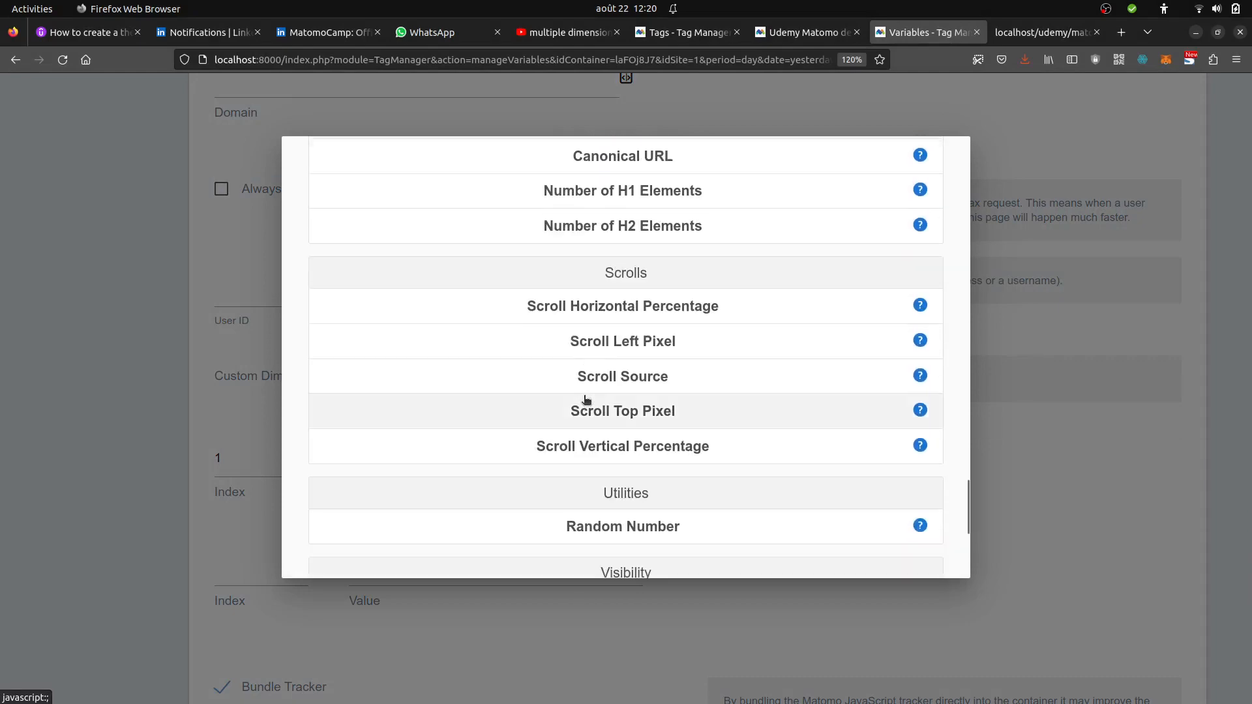
scroll(586, 400, up, 20)
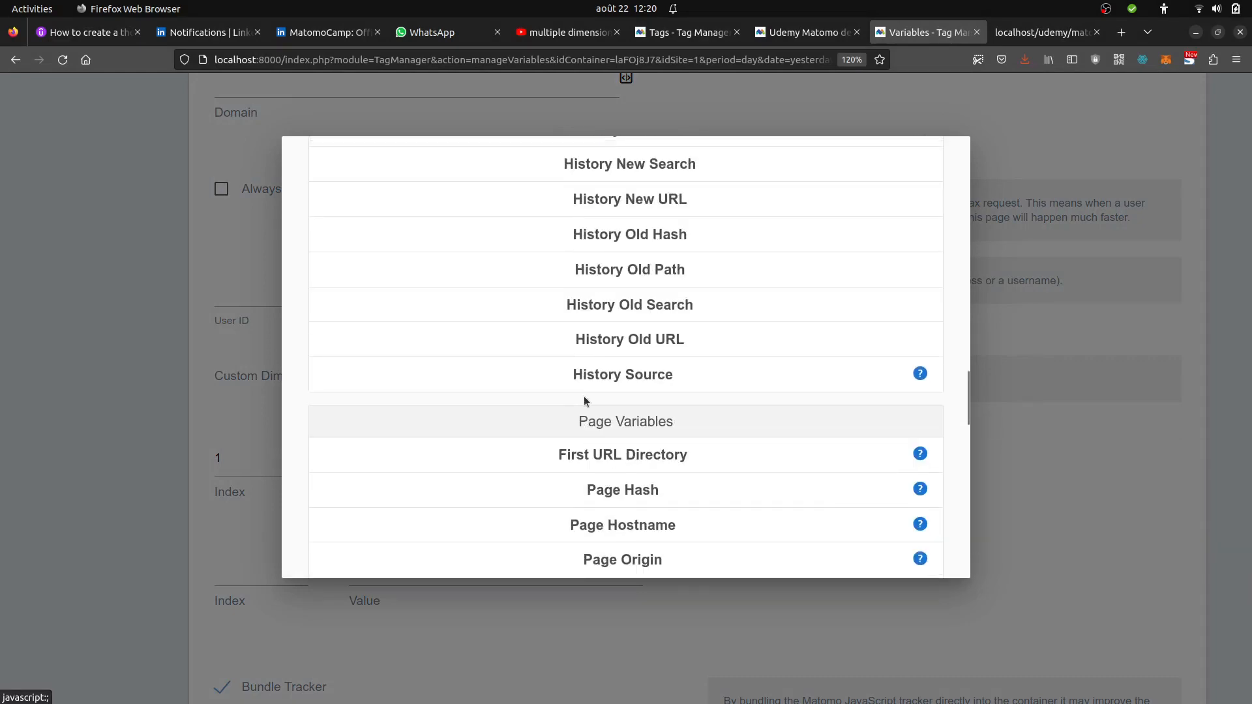
scroll(585, 400, up, 10)
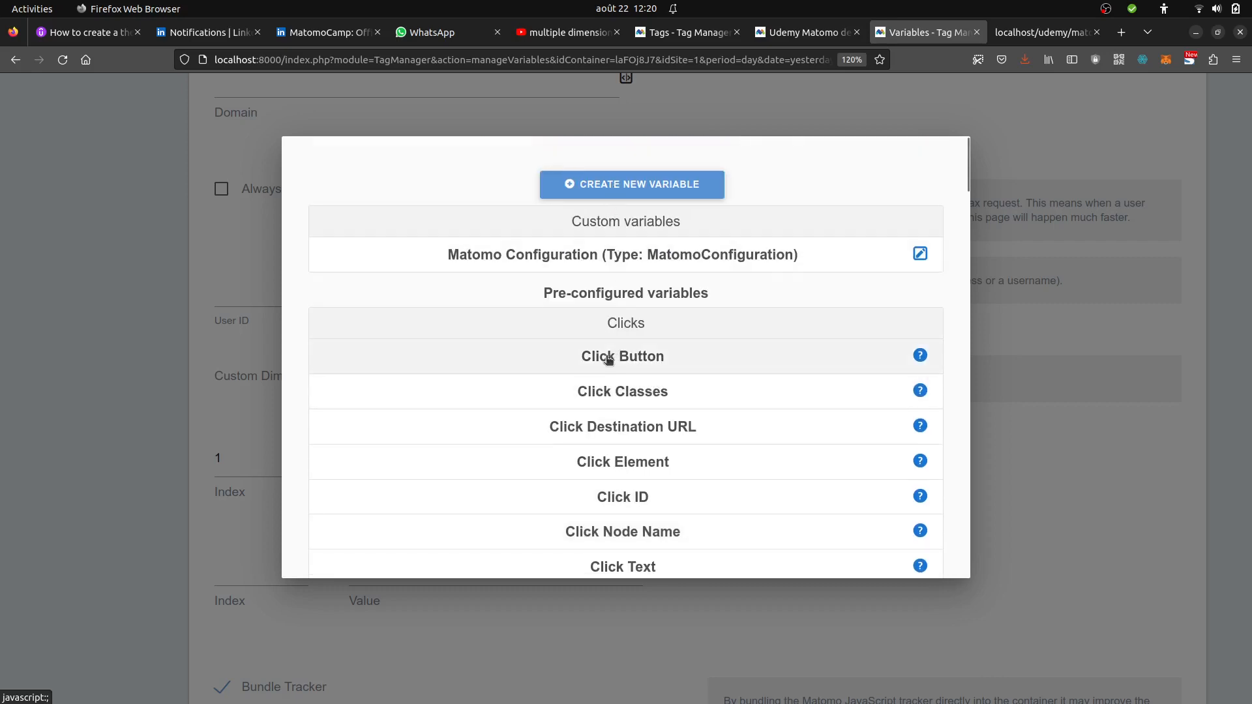
scroll(602, 361, down, 15)
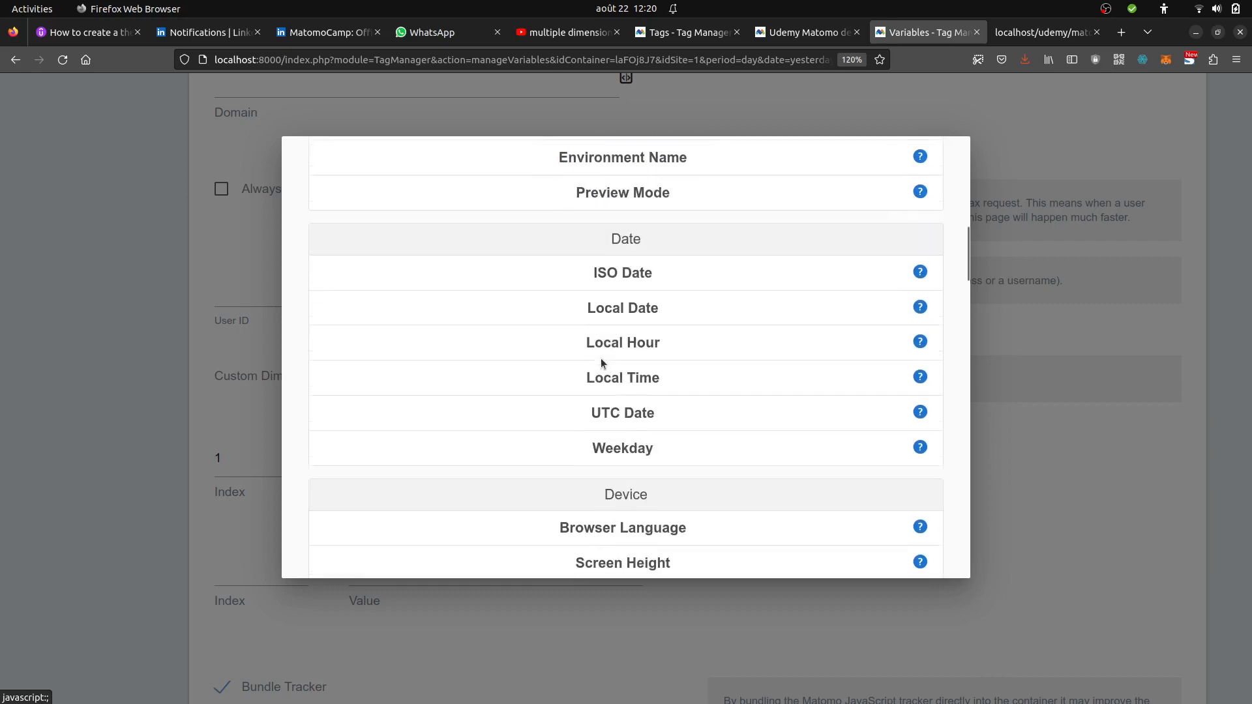
scroll(602, 362, down, 12)
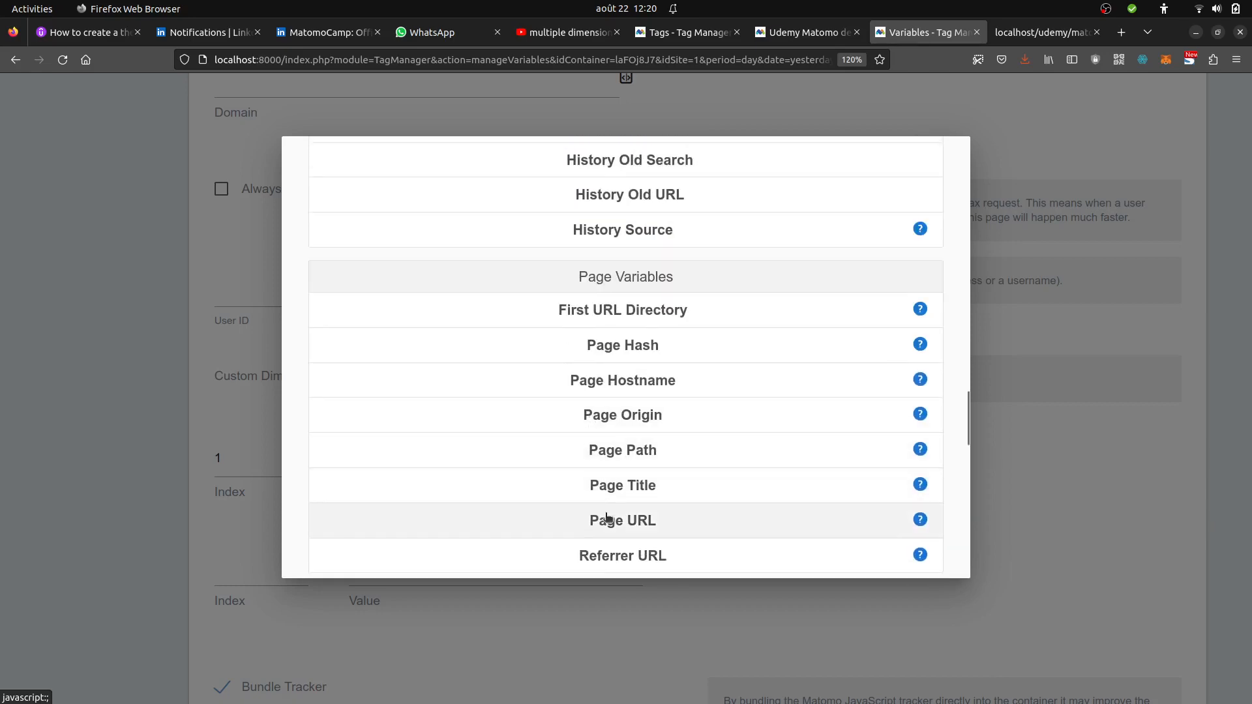
click(607, 519)
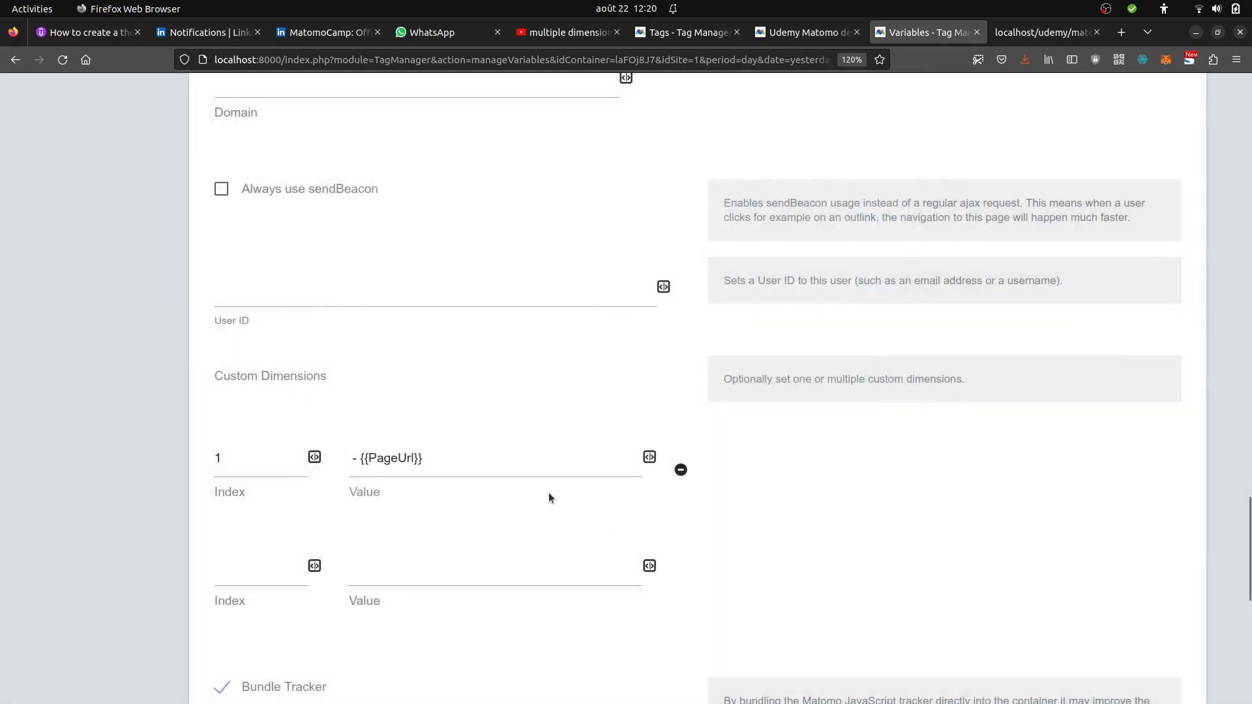
Start creating a new Data-Layer variable for insertion at the beginning of custom dimension 1's value
click(352, 459)
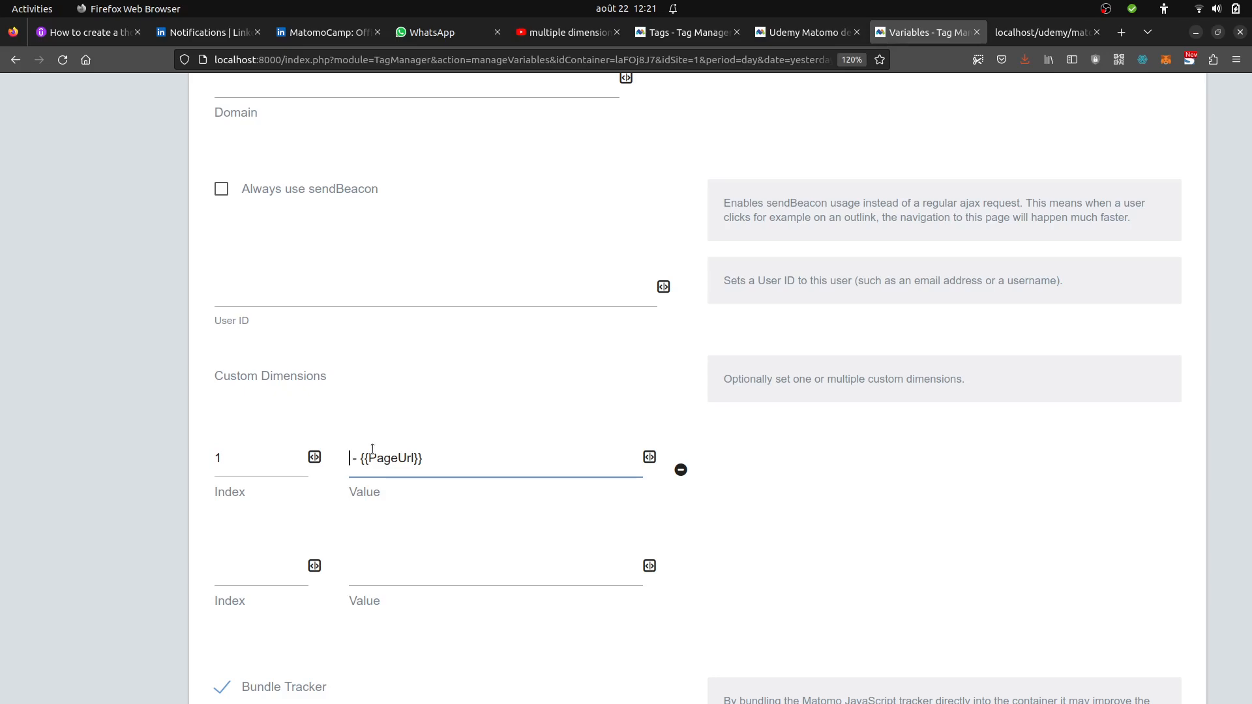
click(652, 459)
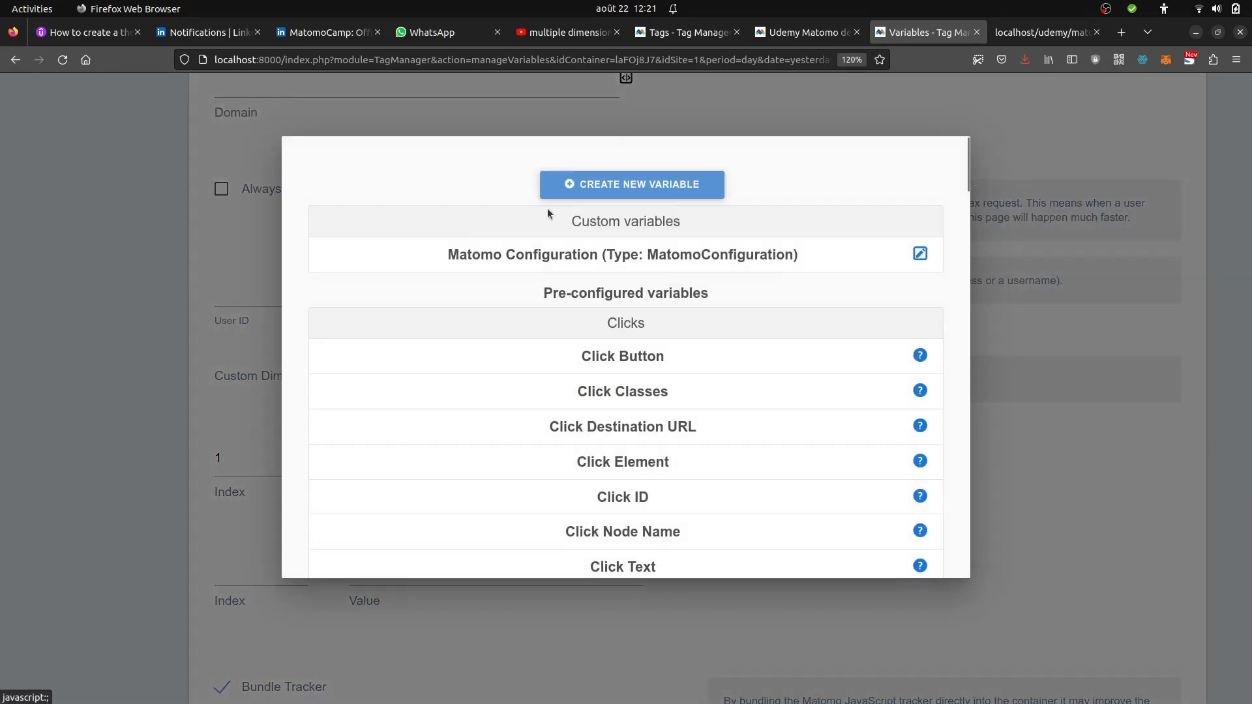
click(598, 188)
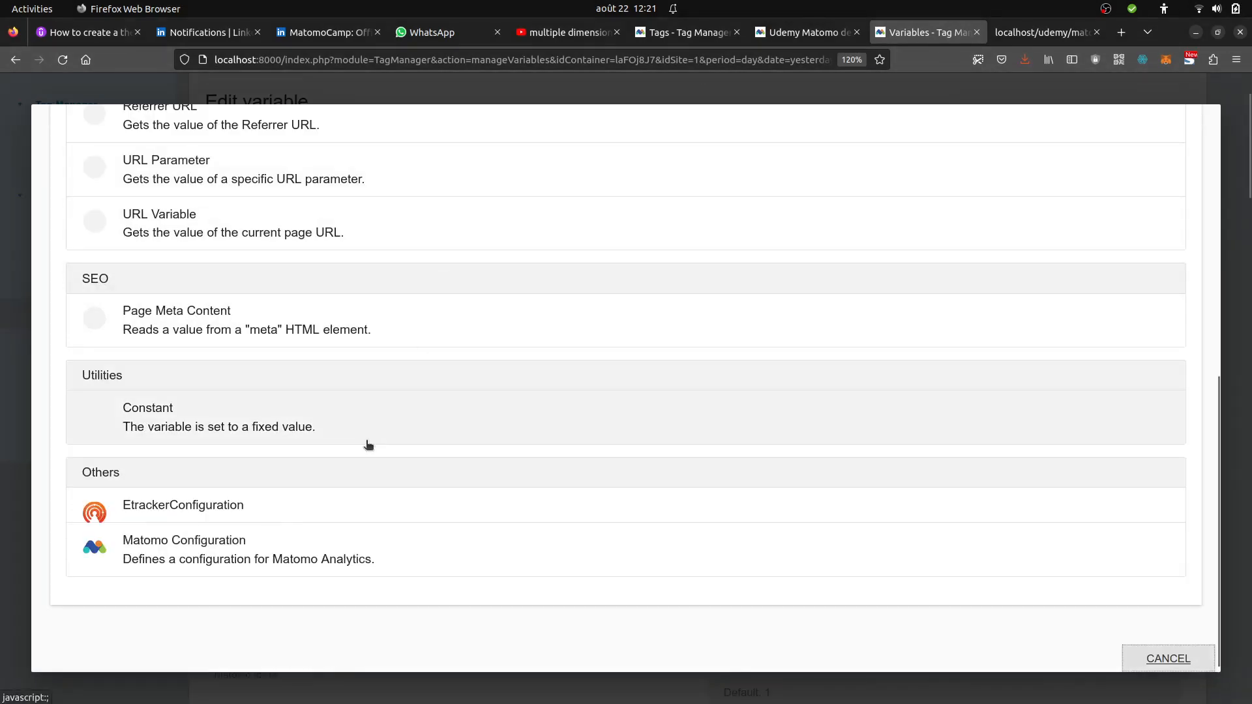
scroll(368, 445, up, 6)
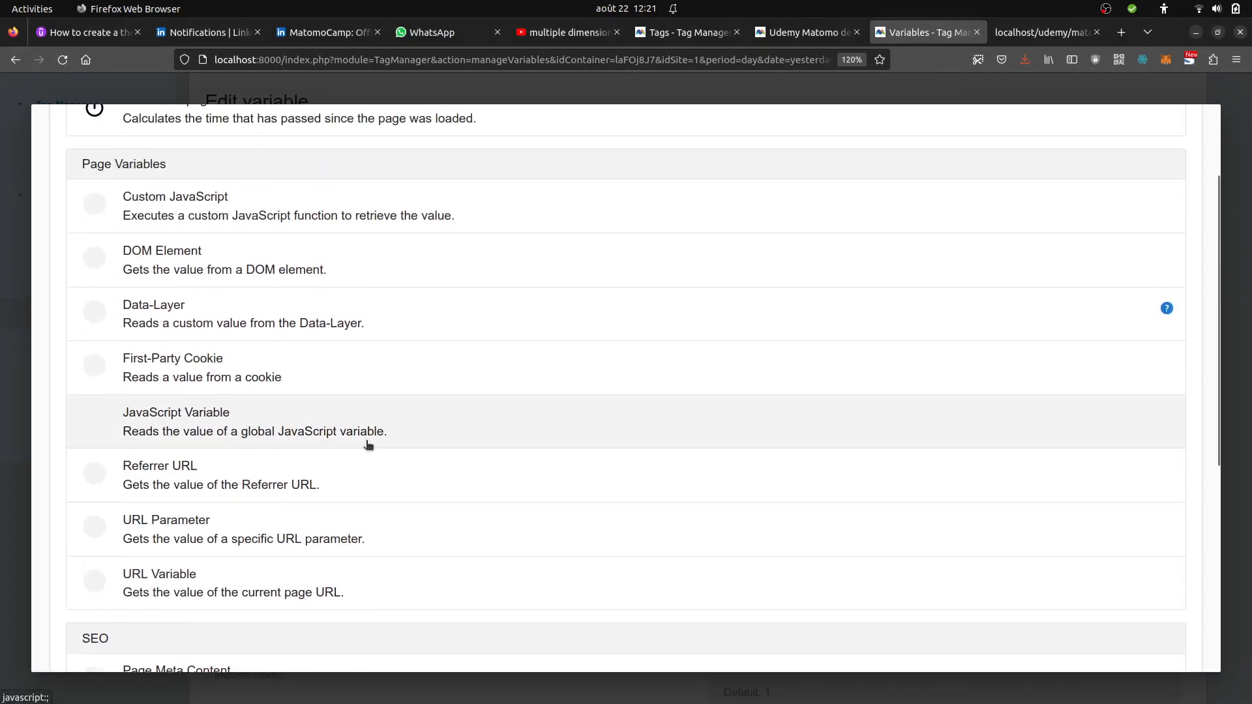
scroll(368, 445, up, 2)
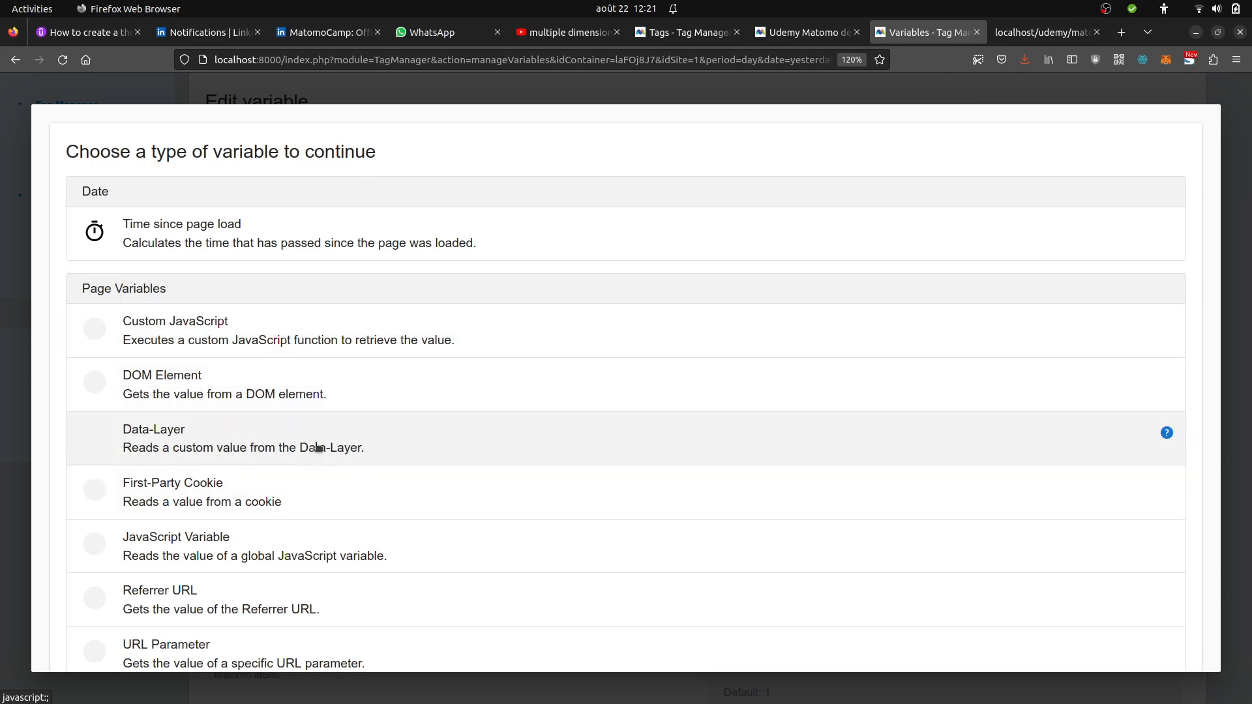
click(318, 448)
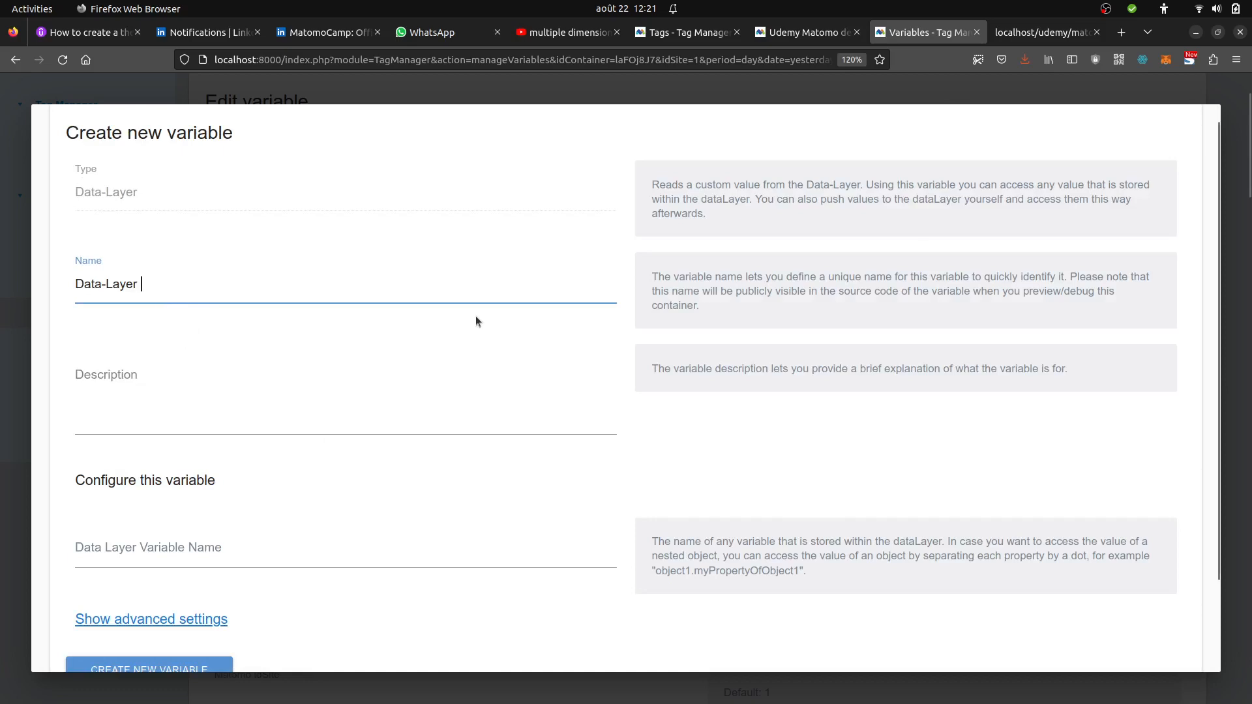
Name the new variable "Data-Layer userid", set its data layer variable name to "userid" and create it
text(user)
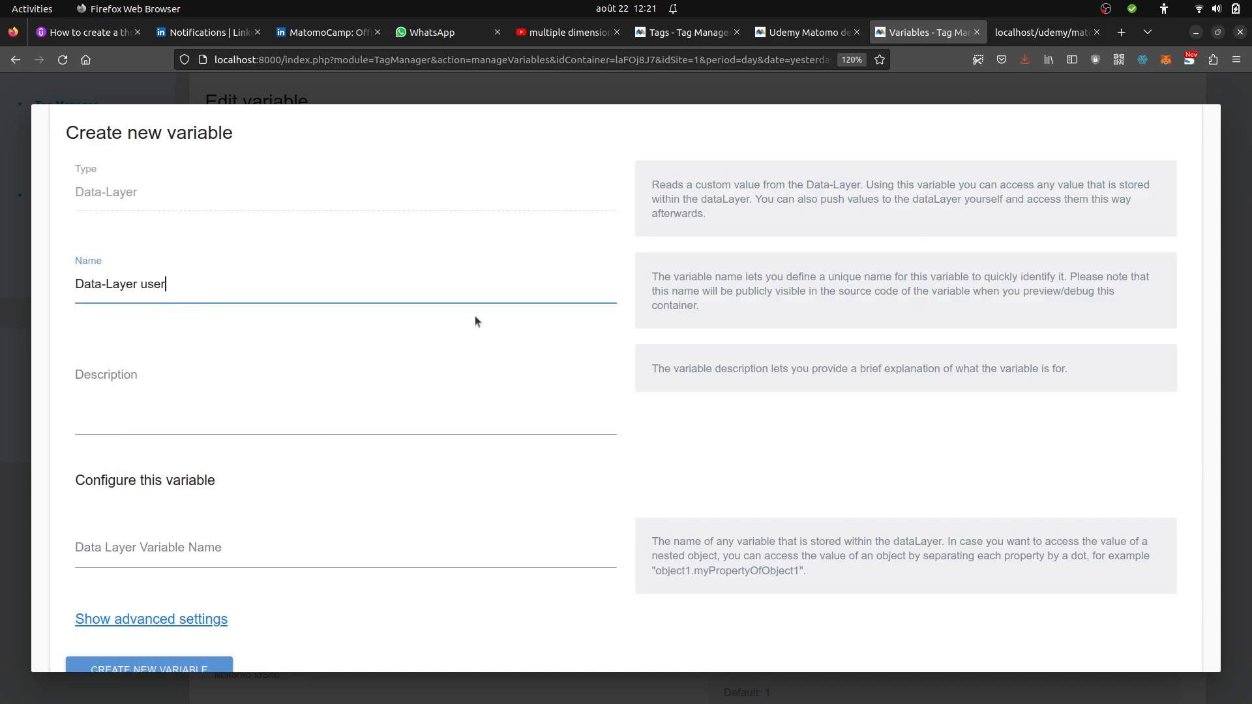
text(id)
scroll(475, 321, up, 1)
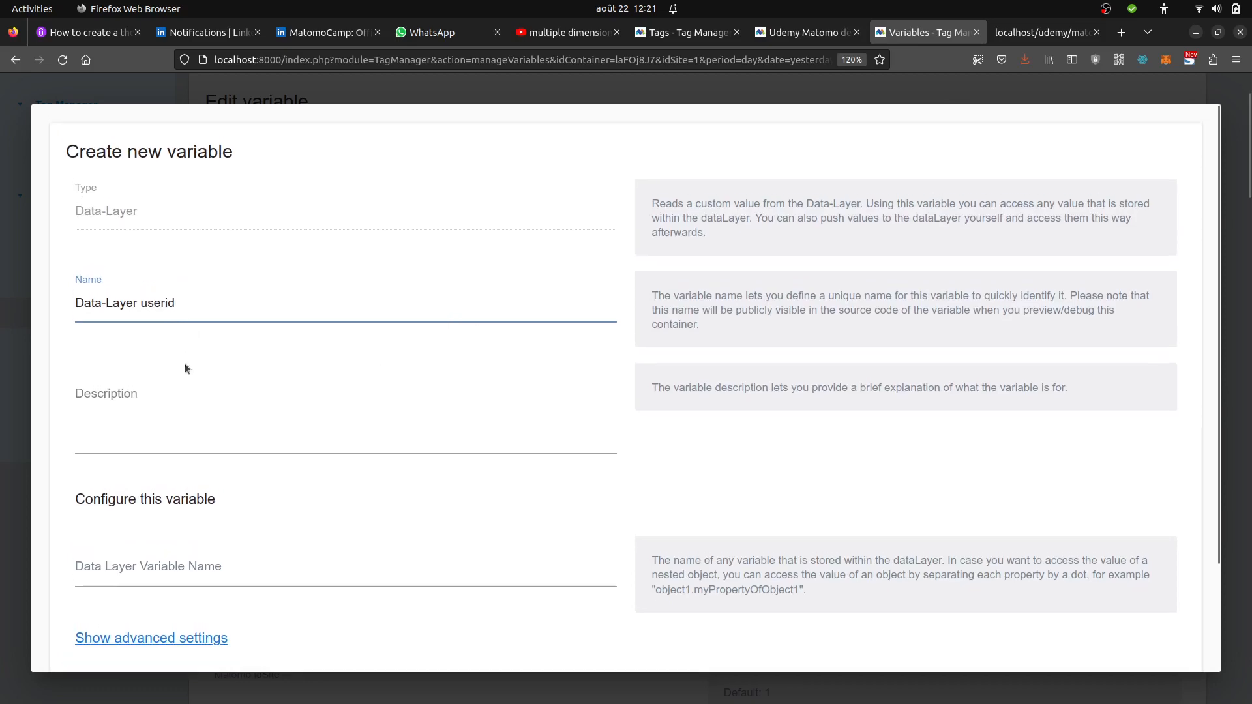
scroll(194, 351, down, 2)
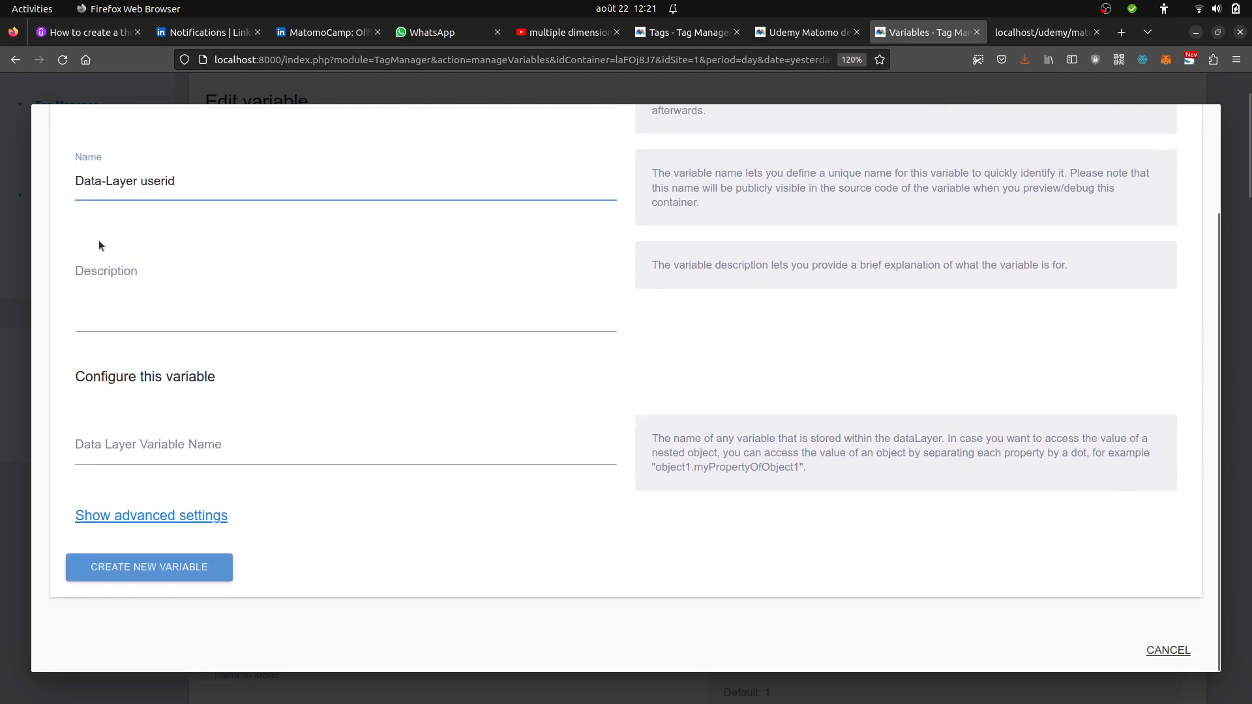
click(93, 455)
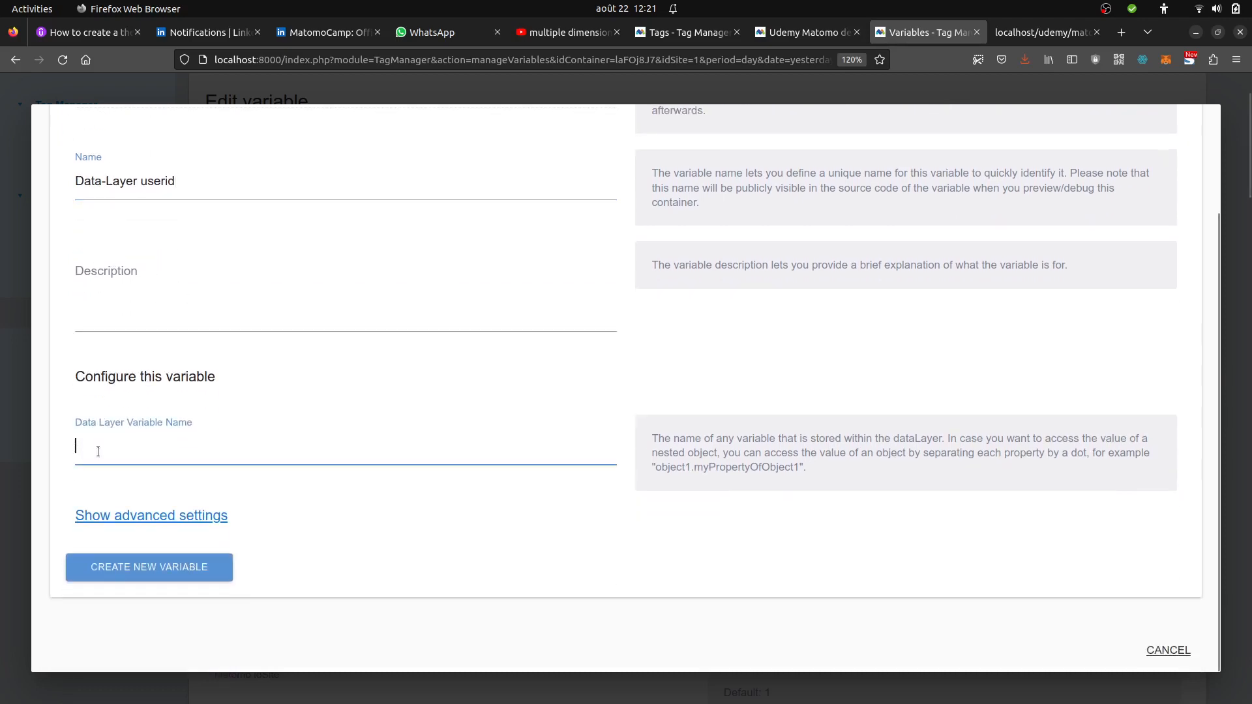
text(userid)
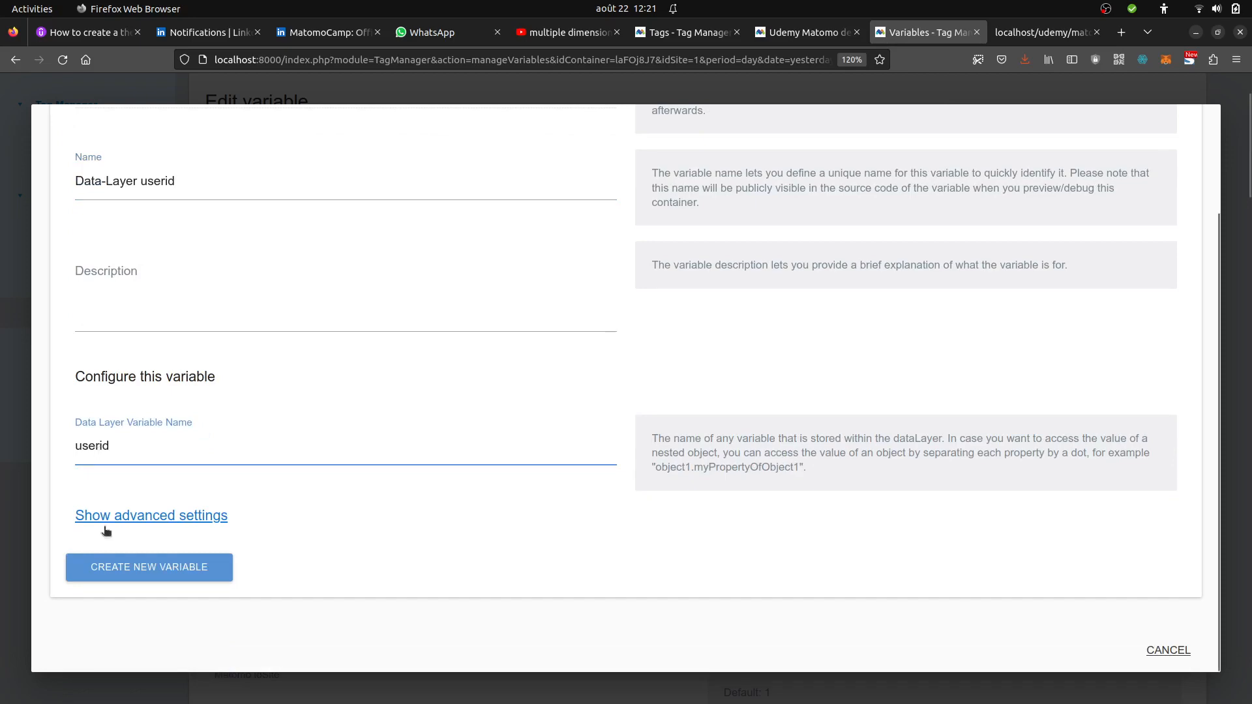
click(118, 565)
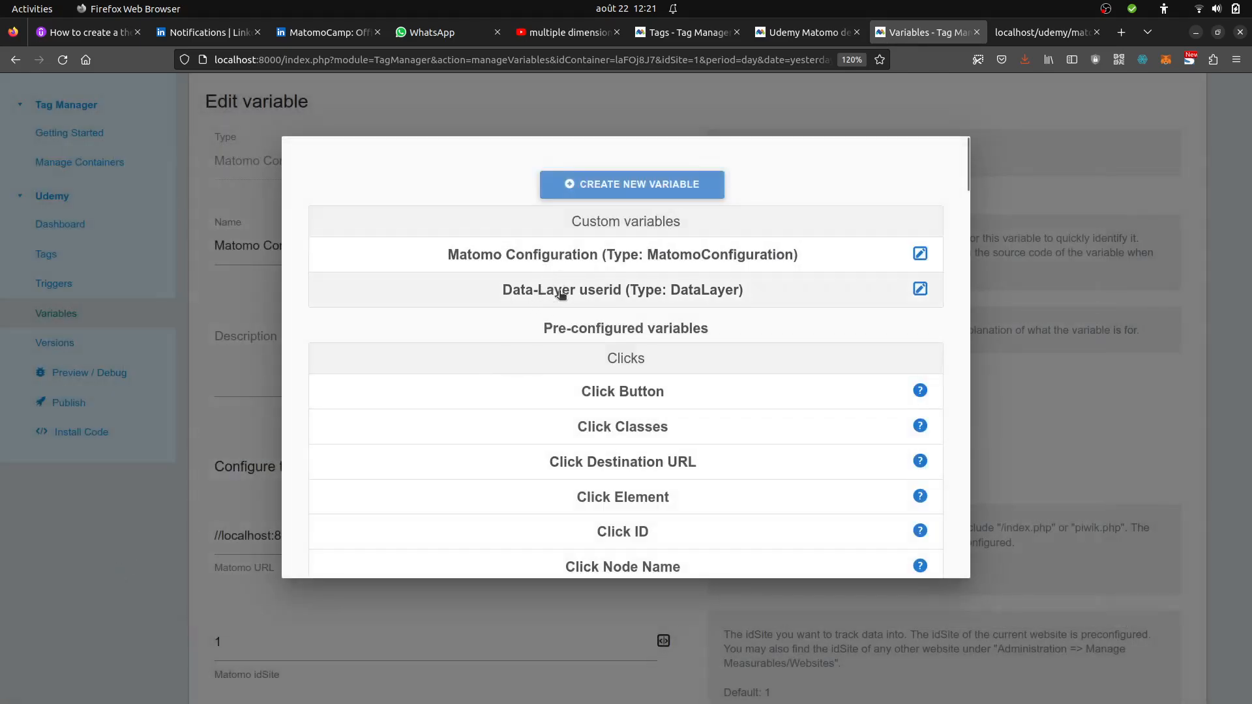
Insert the Data-Layer userid variable before the dash in custom dimension 1's value and save the Matomo Configuration variable
click(561, 290)
scroll(372, 470, down, 5)
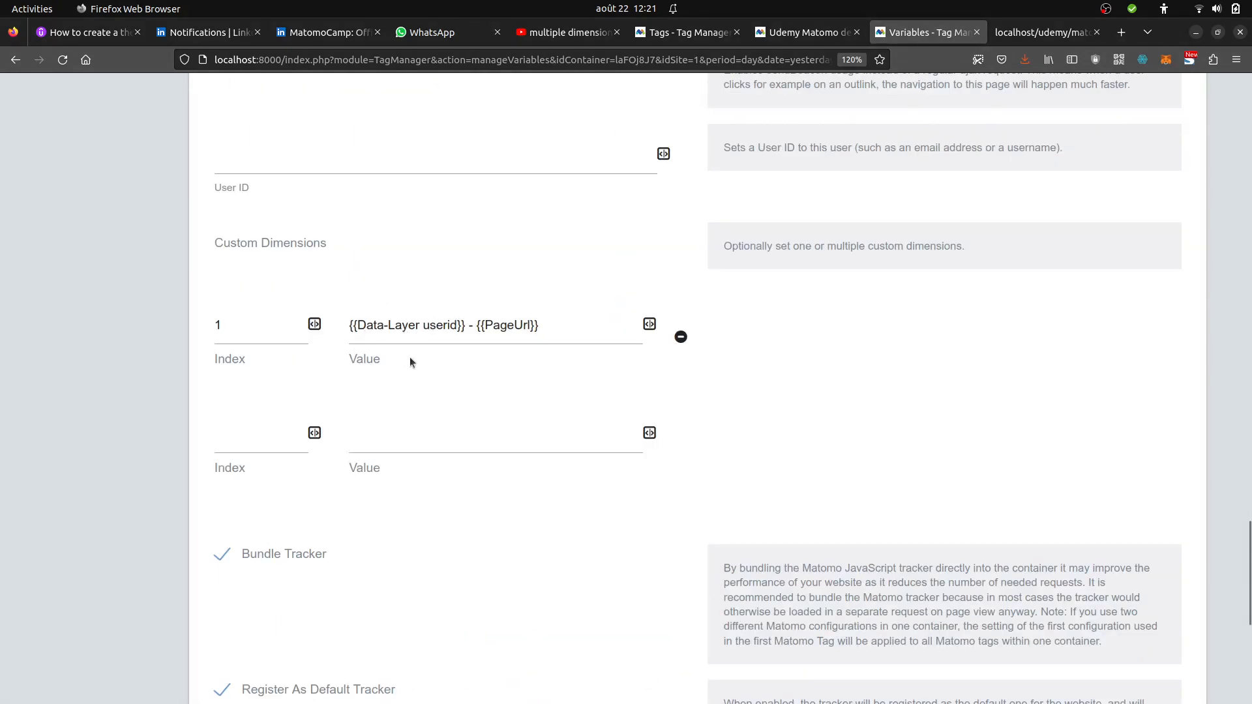
scroll(375, 419, down, 6)
click(232, 558)
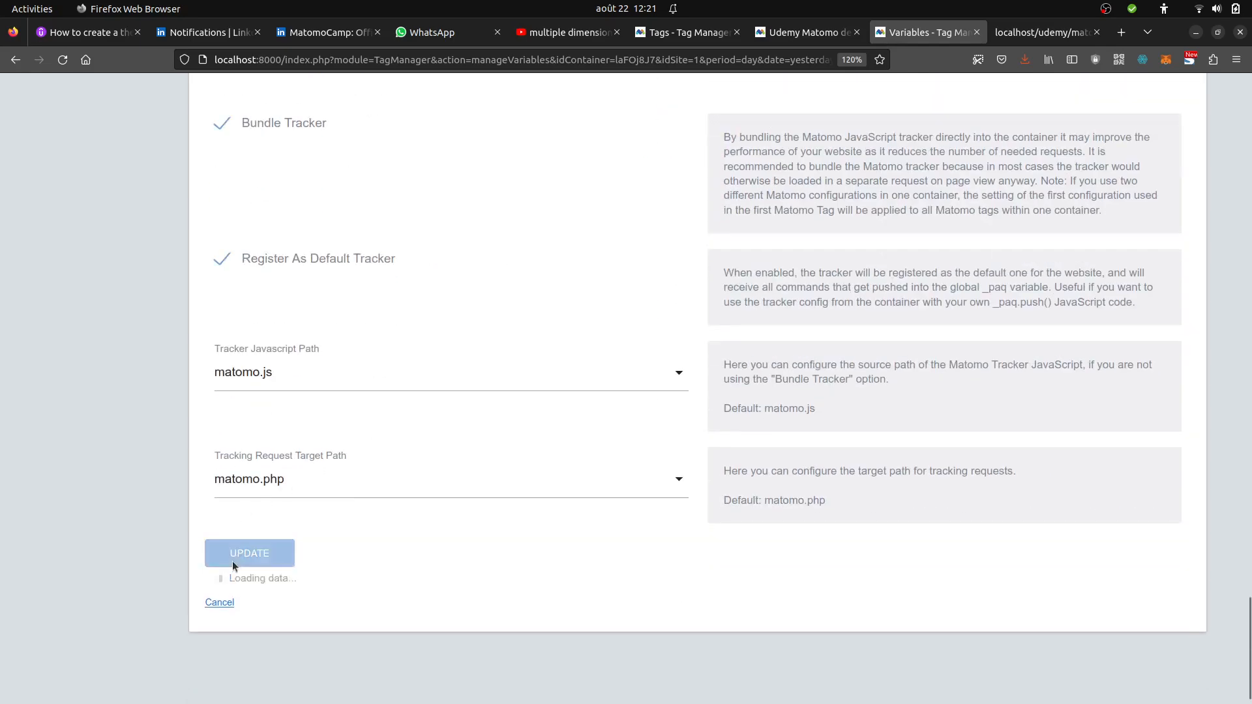
scroll(433, 515, down, 6)
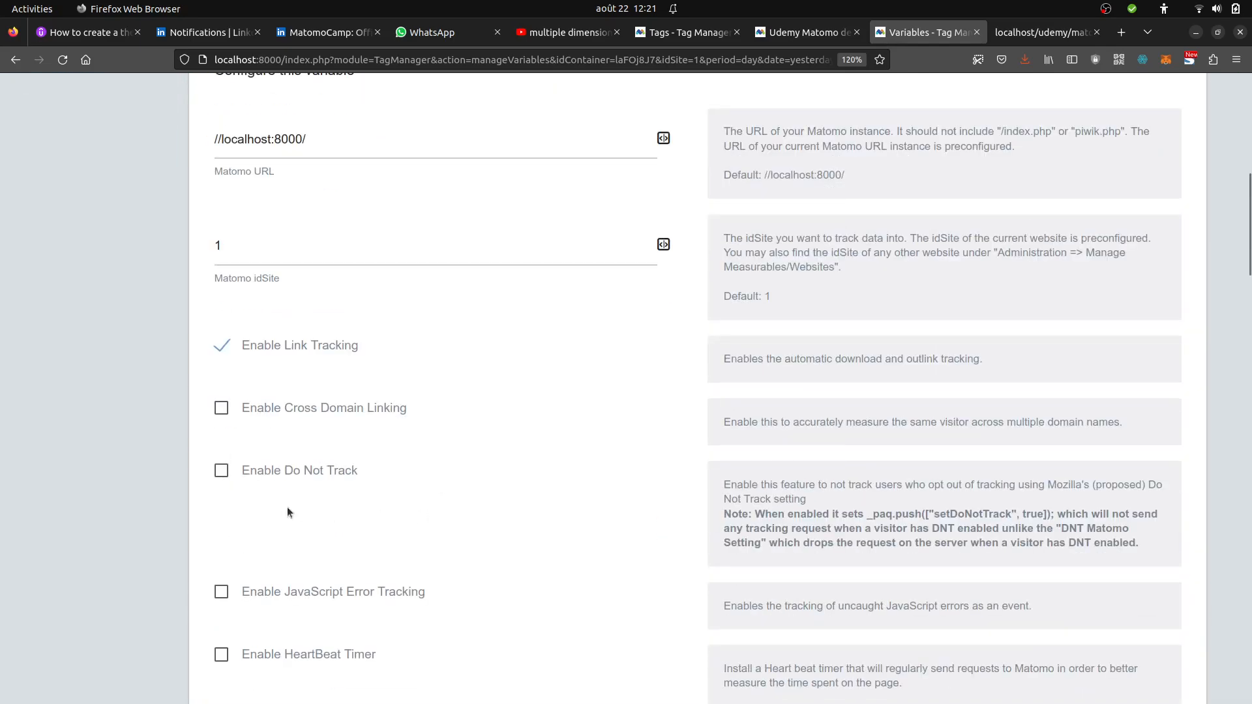
Search the web for "data layer matomo" in a new browser tab and open Matomo's Data Layer developer guide
click(1120, 32)
text(data lat)
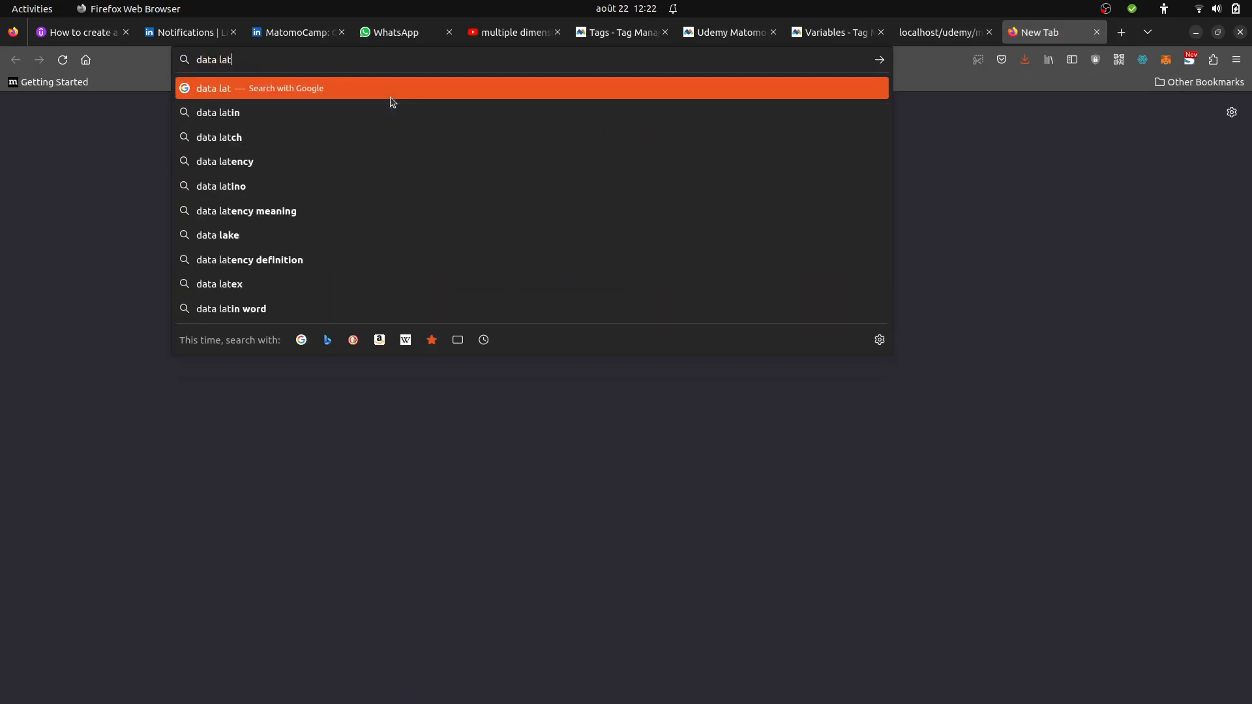
key(BackSpace)
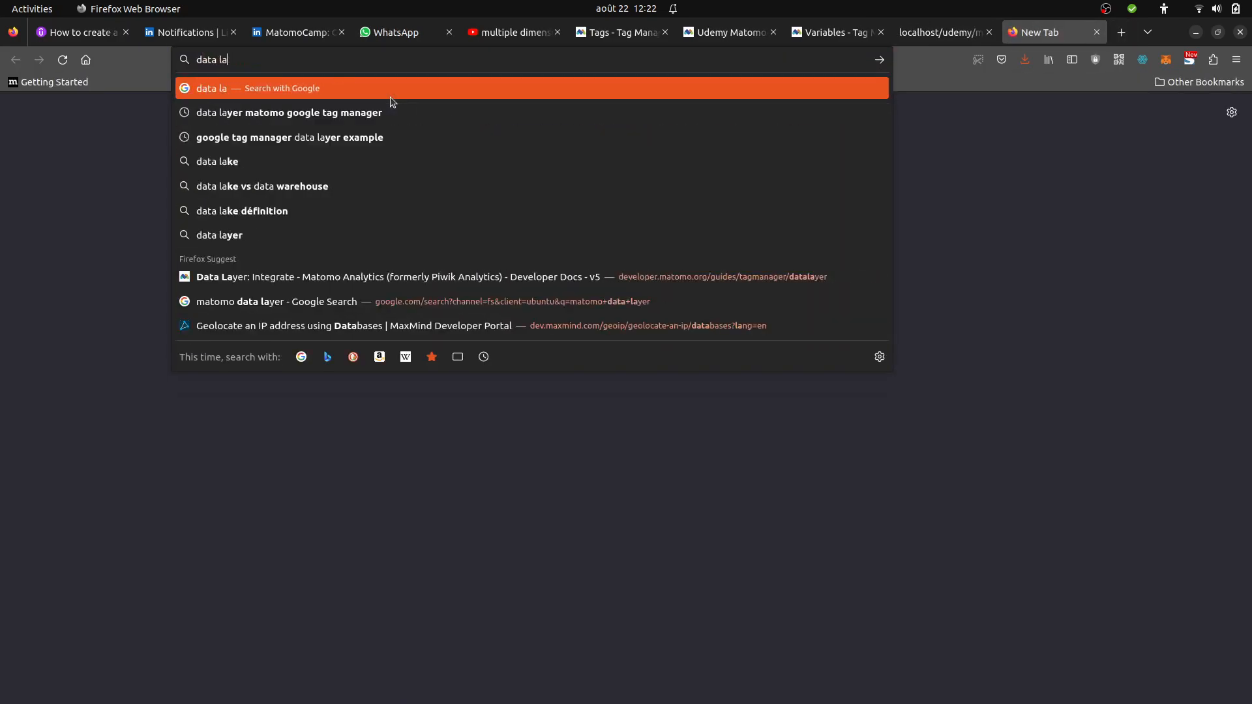
text(yer matomo)
key(Return)
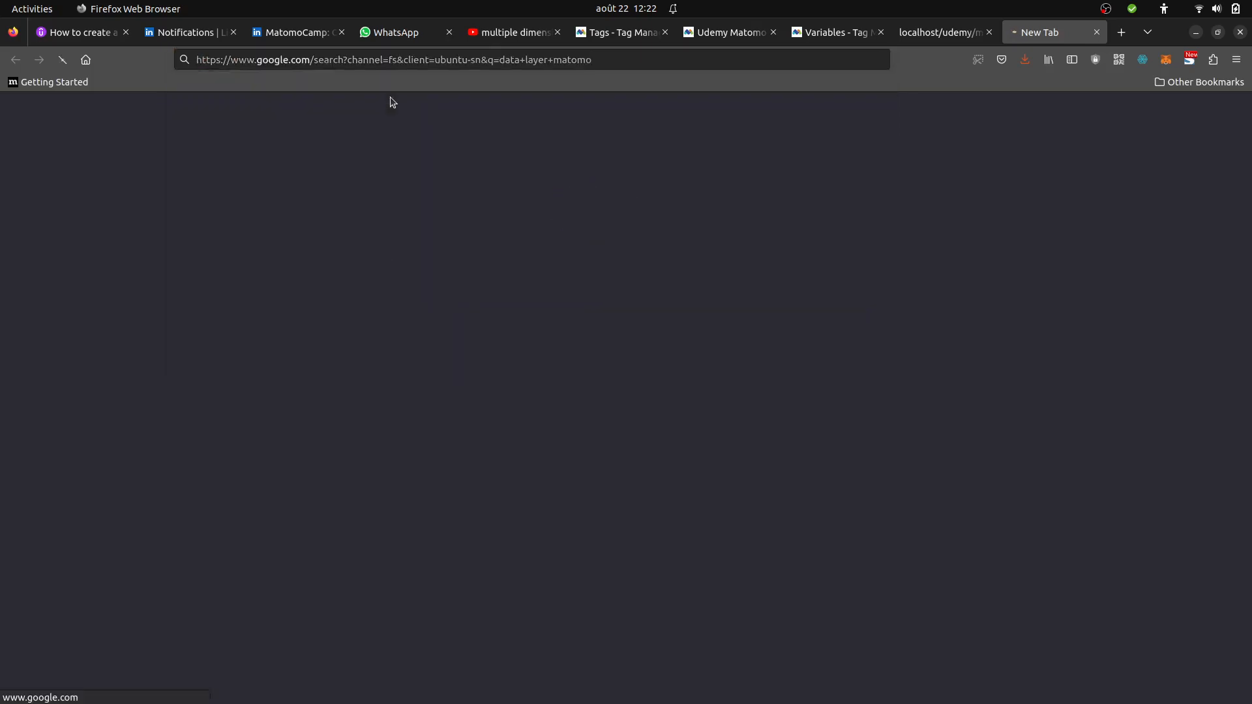
click(217, 354)
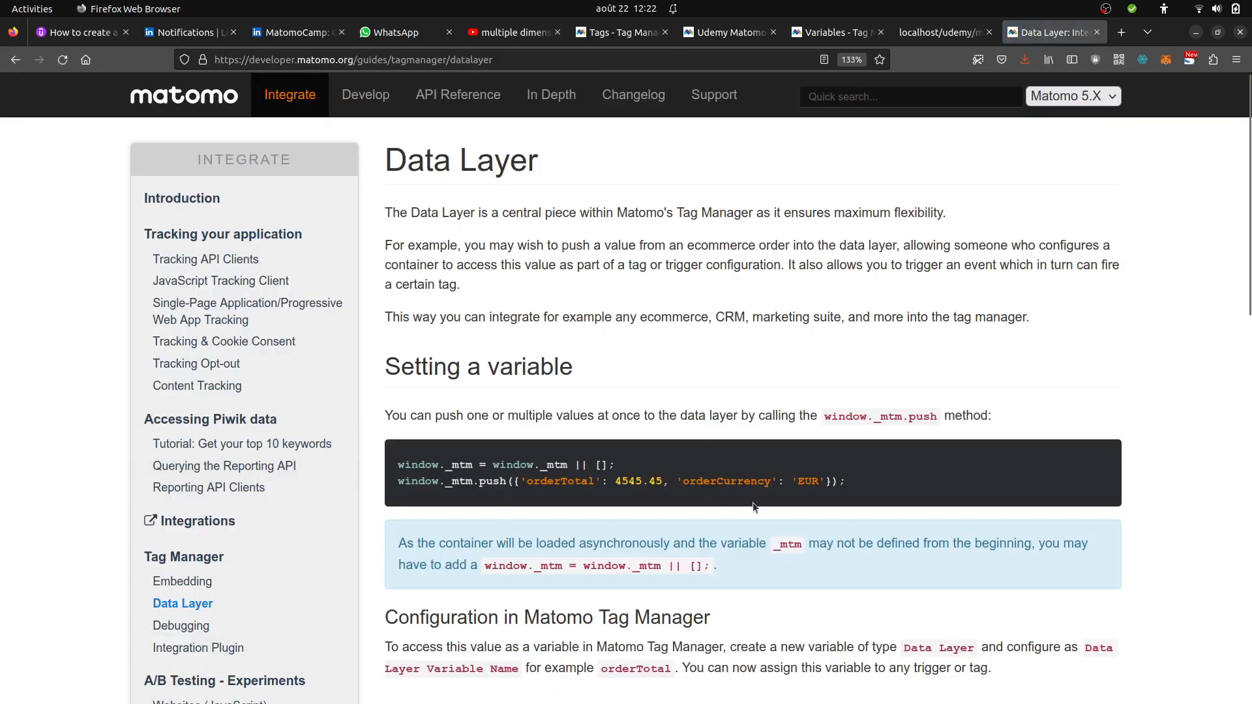
Copy the guide's two-line window._mtm.push example and paste it above the Matomo Tag Manager code in test.html in the terminal
drag(848, 482, 399, 467)
key(ctrl+c)
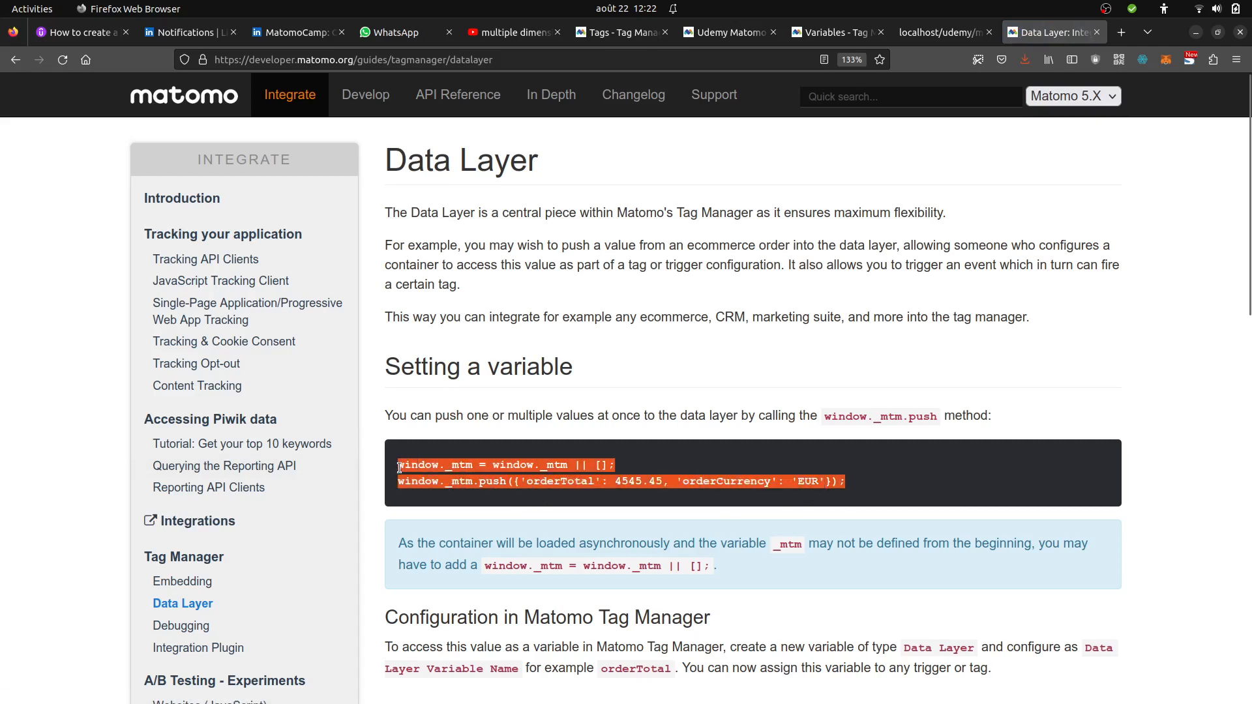
mouse_move(3, 461)
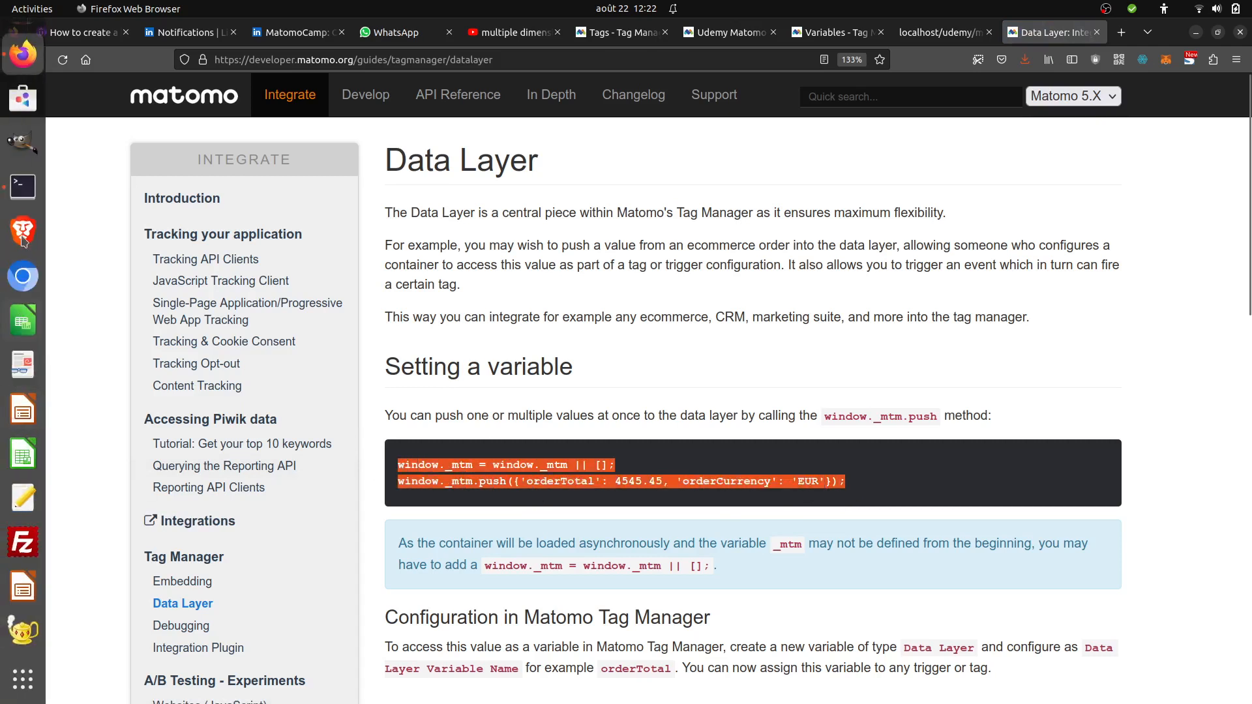
click(24, 187)
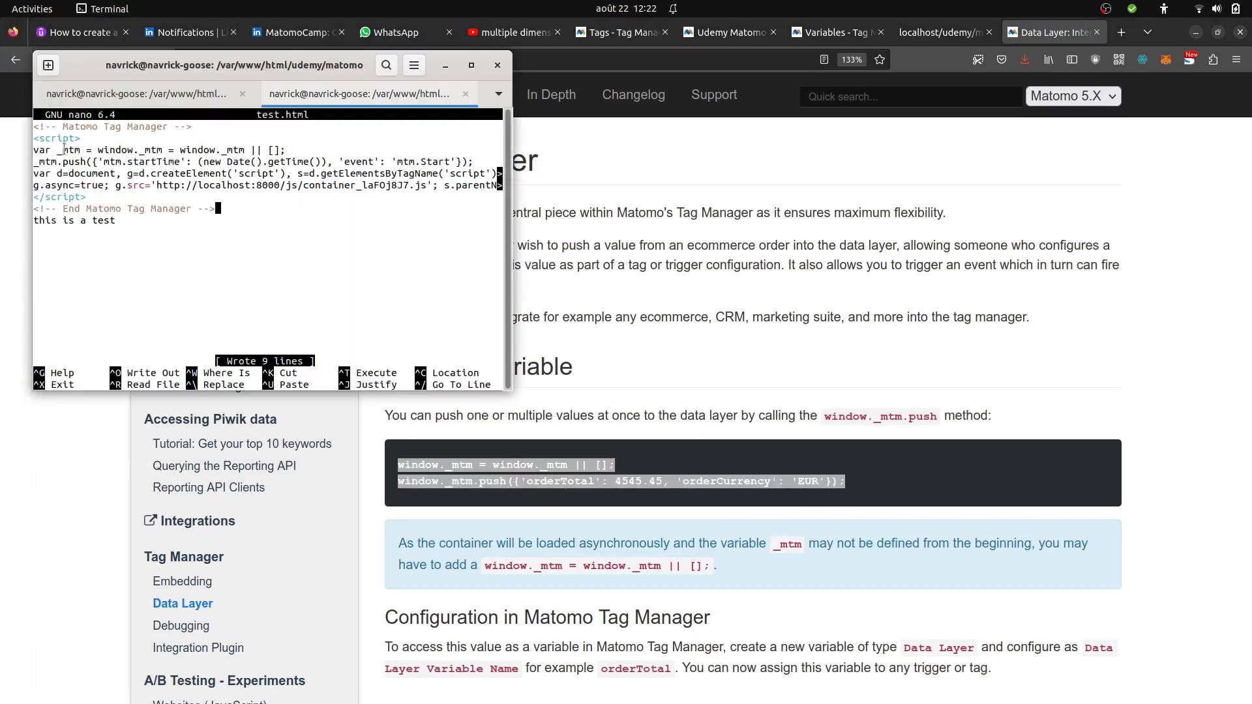
key(Up)
key(Up)
key(Up)
key(Up)
key(Up)
key(Up)
key(Up)
key(Return)
key(Up)
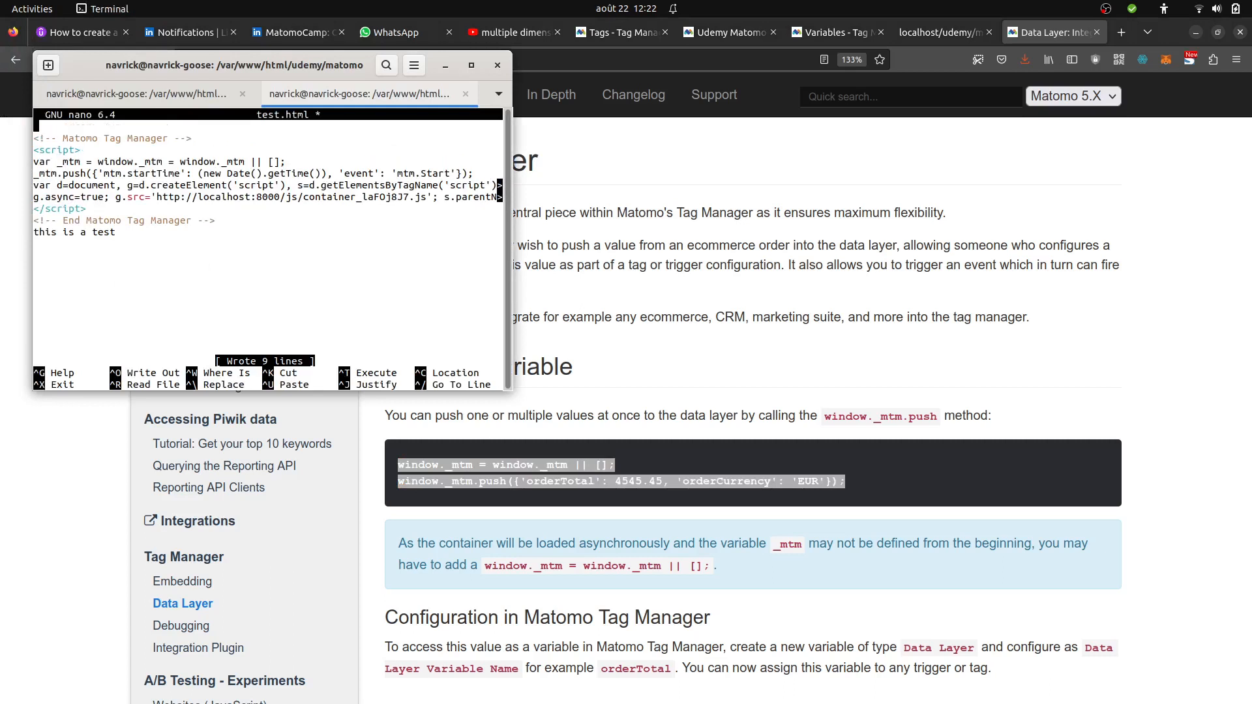
key(ctrl+shift+v)
key(Return)
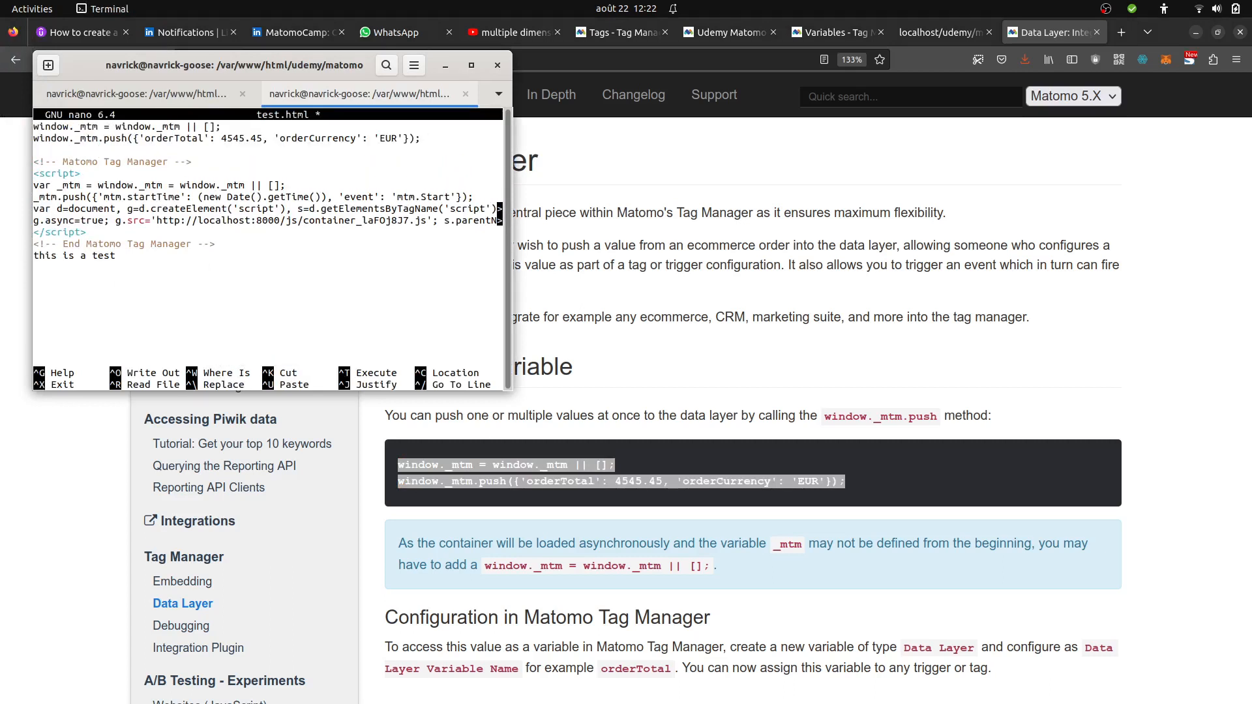
Wrap the pasted window._mtm lines in opening and closing <script> tags
text(</script>)
key(Up)
key(Up)
key(Home)
key(Return)
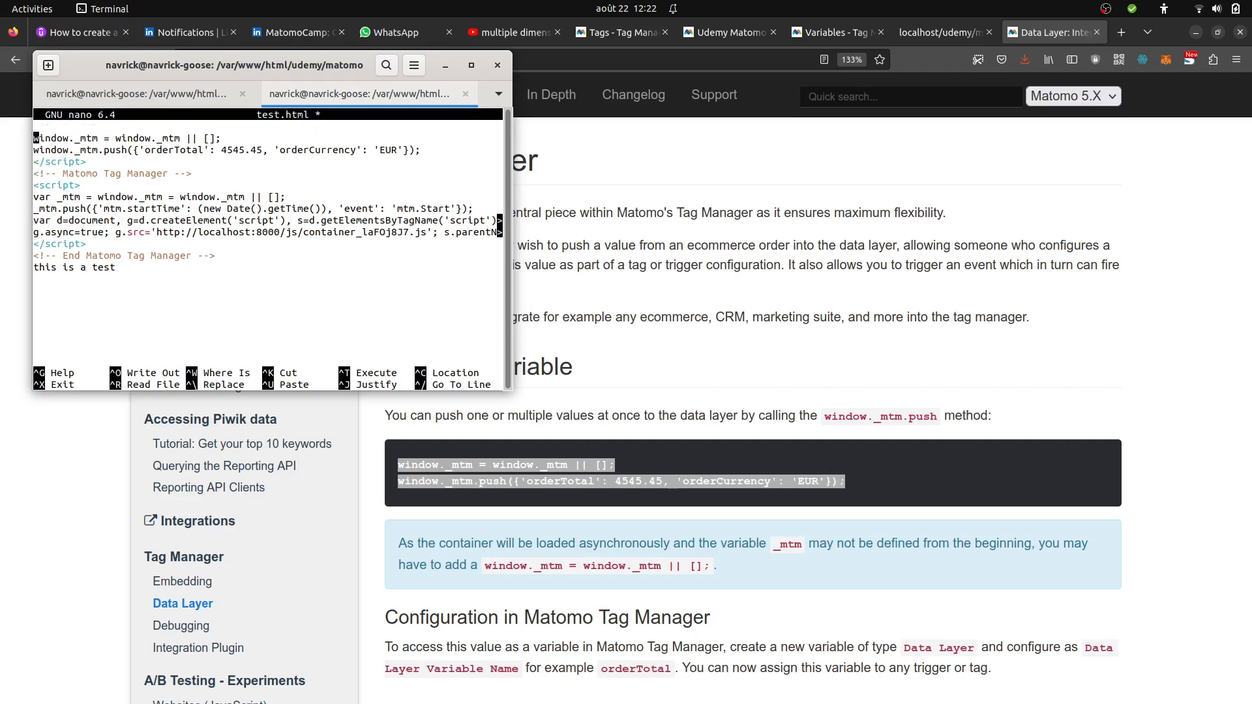
key(Up)
text(<script>)
Rename the orderTotal key in the window._mtm.push call to 'userid'
key(Down)
key(Right)
key(Right)
key(Right)
key(Right)
key(Right)
key(Right)
key(Right)
key(Right)
key(Down)
key(Right)
key(Right)
key(Right)
text(user)
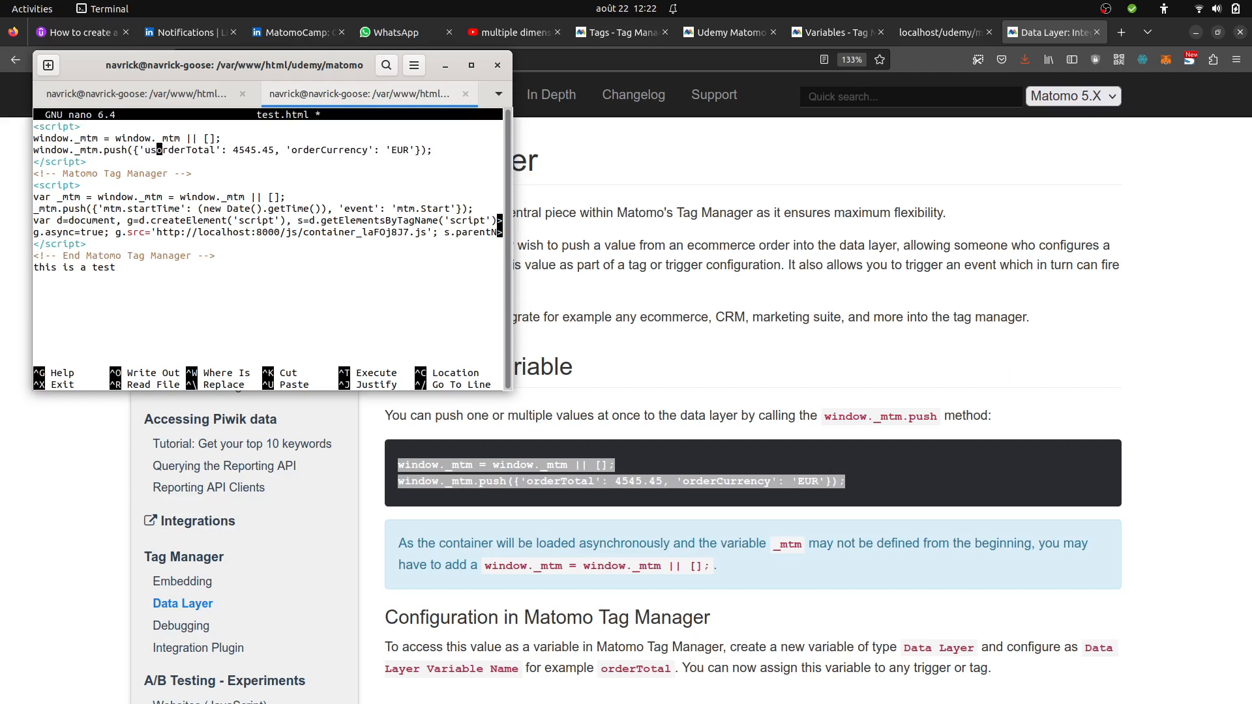
text(id)
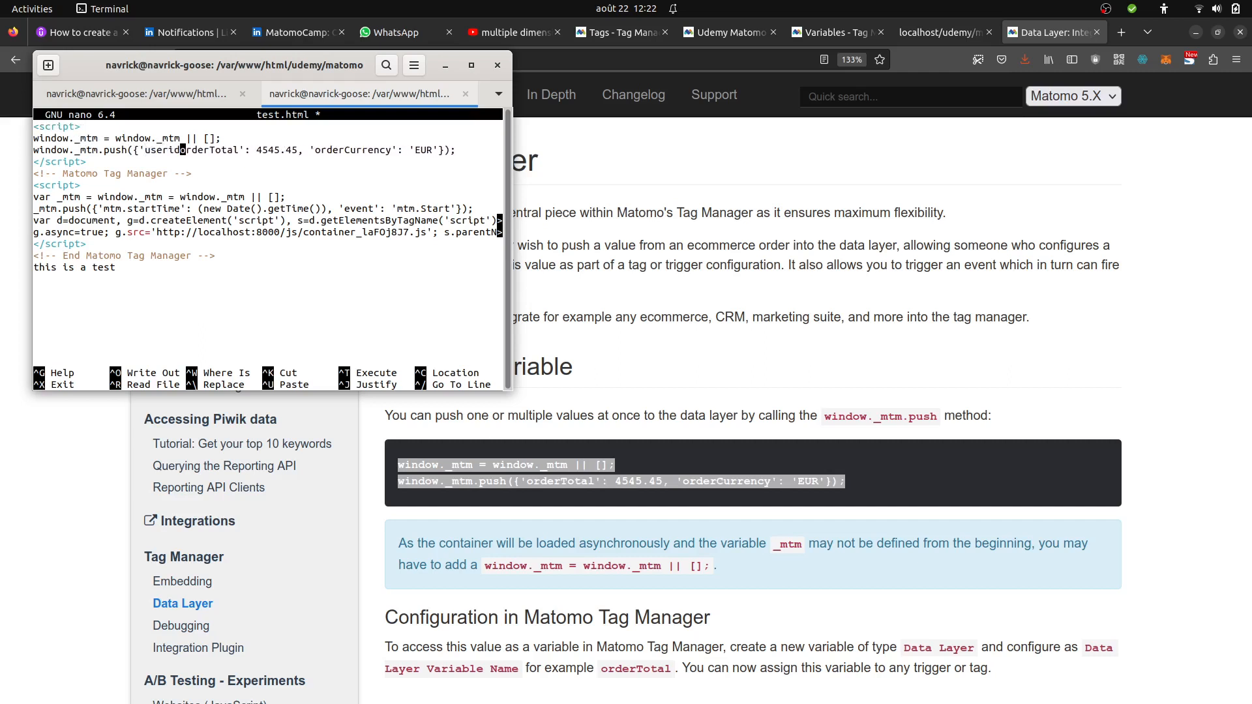
text(')
key(Delete)
key(Delete)
key(Delete)
key(Delete)
key(Delete)
key(Delete)
key(Delete)
key(Delete)
key(Delete)
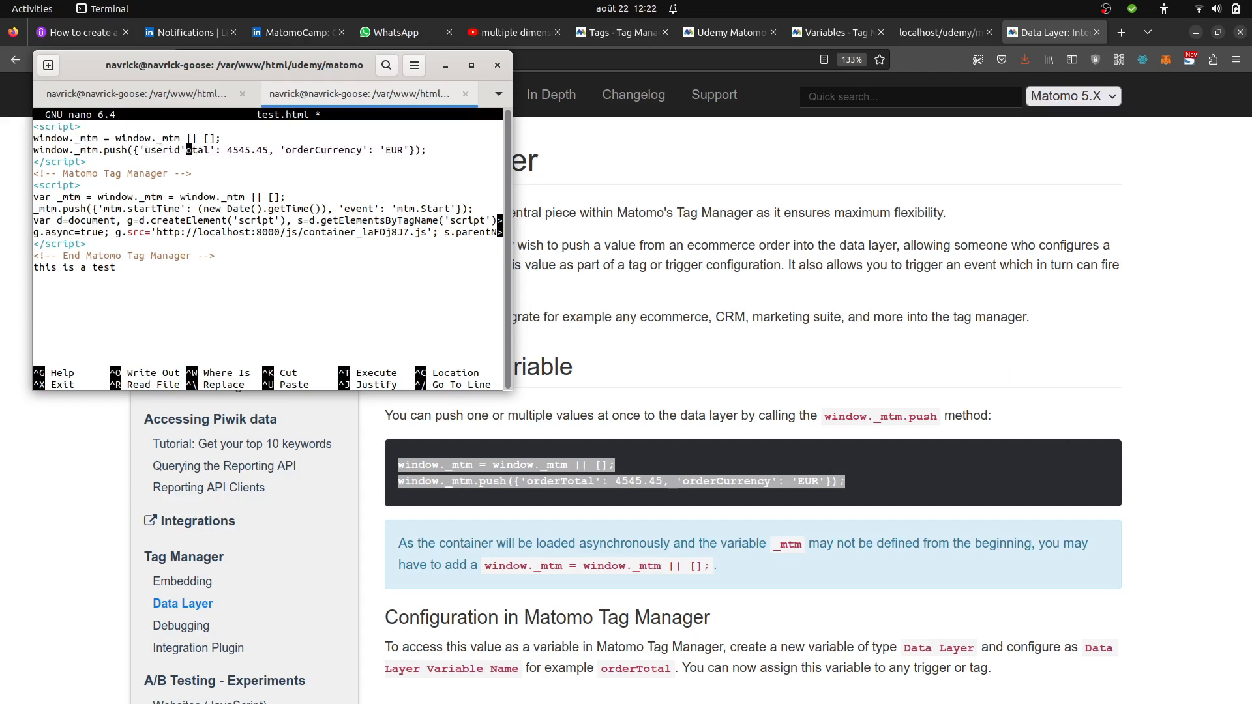
key(Delete)
key(Delete)
key(Right)
key(Right)
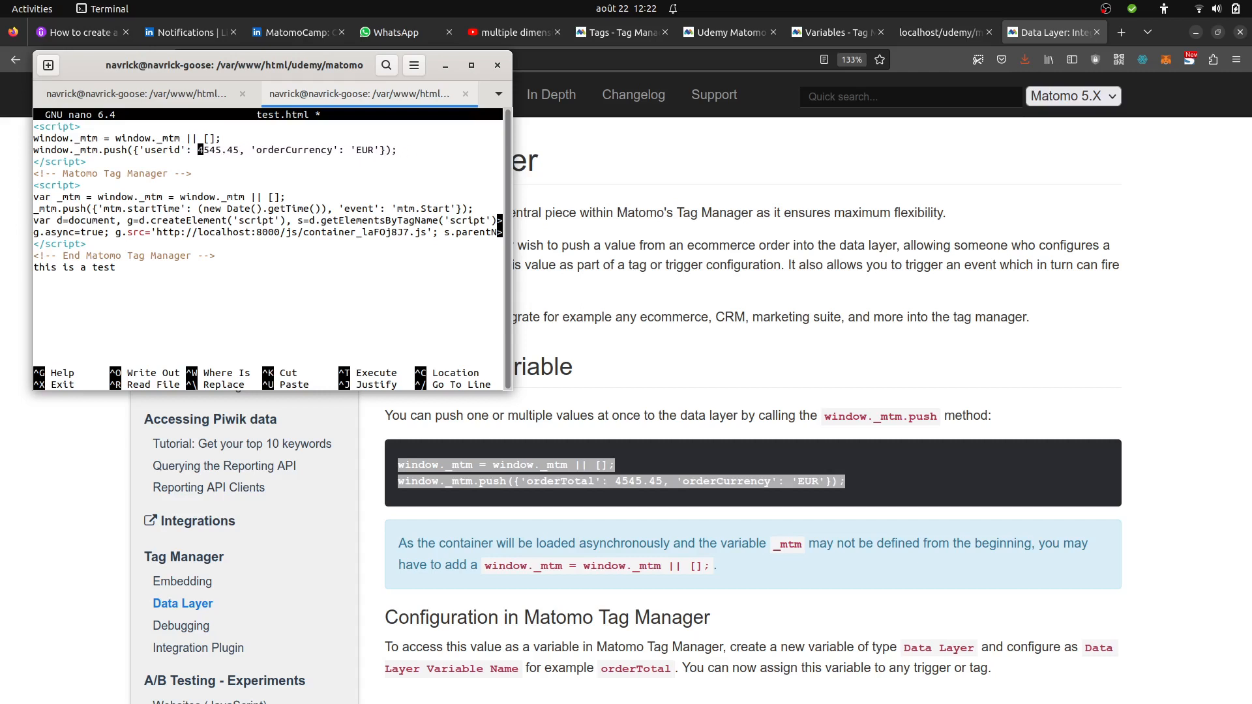
Replace the numeric value of the userid key with the user's first name in single quotes
text(')
key(Right)
key(Right)
key(Right)
key(Right)
key(Right)
key(Right)
key(Right)
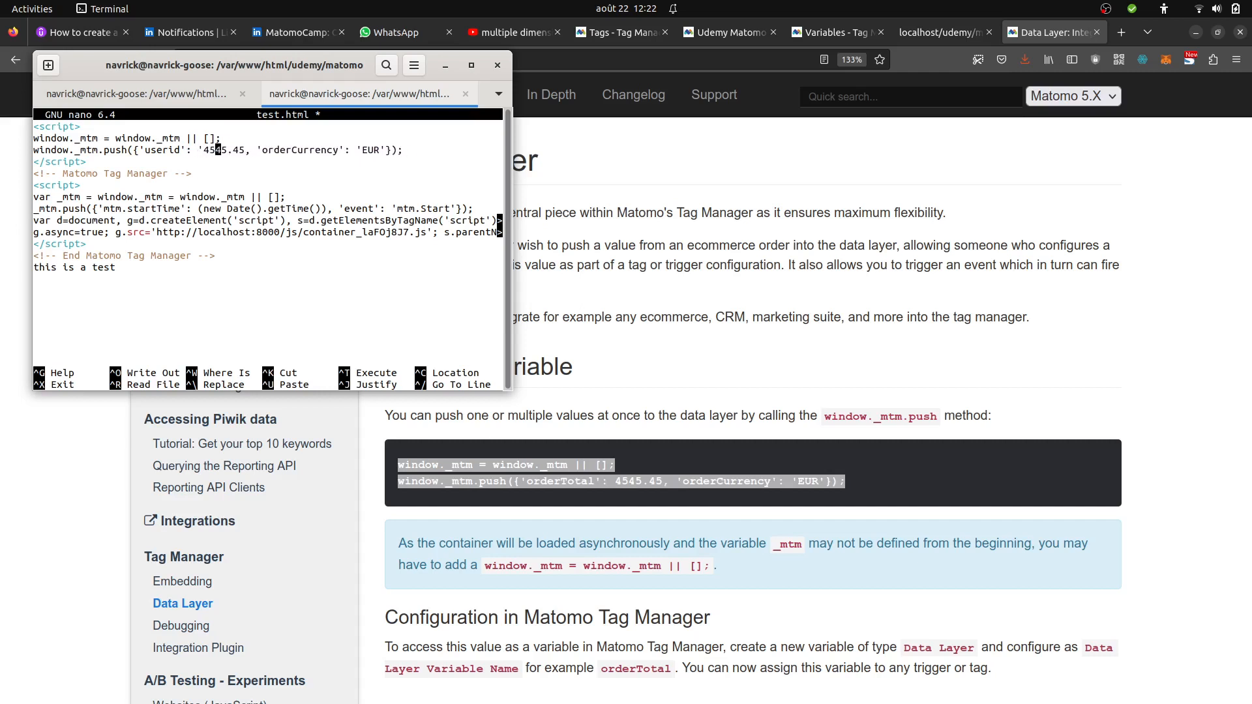
text(')
key(BackSpace)
key(BackSpace)
key(BackSpace)
key(BackSpace)
key(BackSpace)
key(BackSpace)
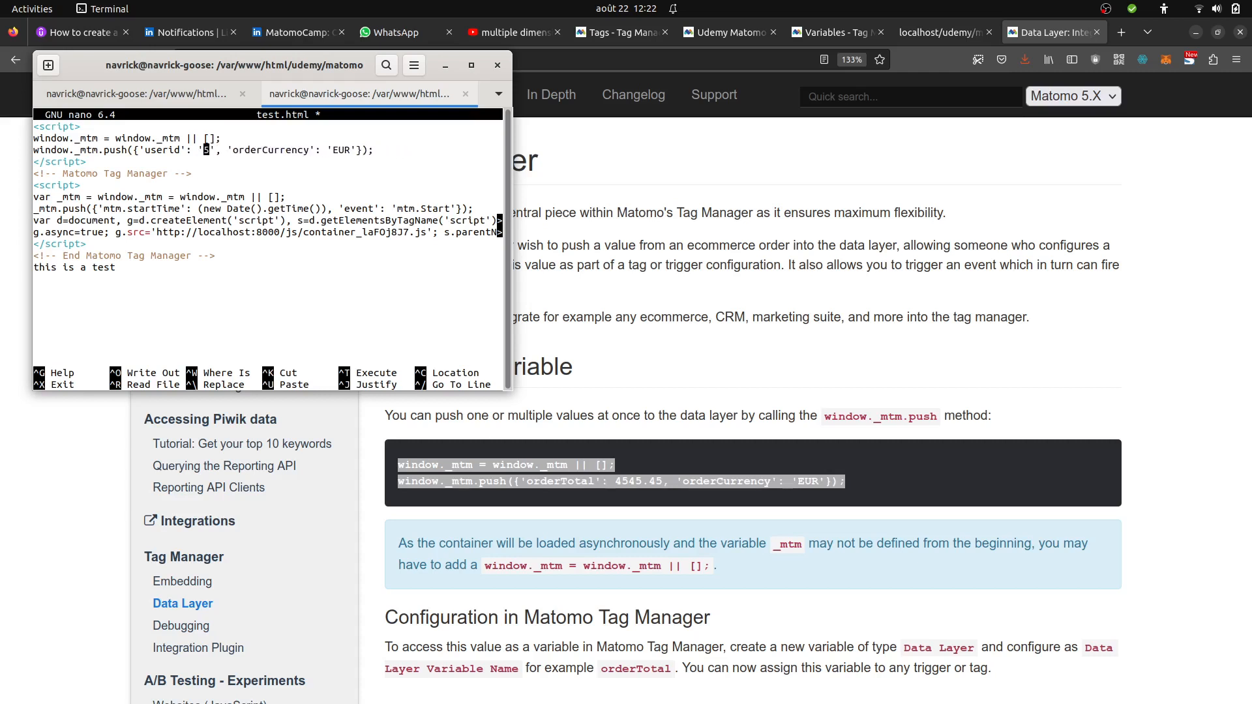
text(ronan)
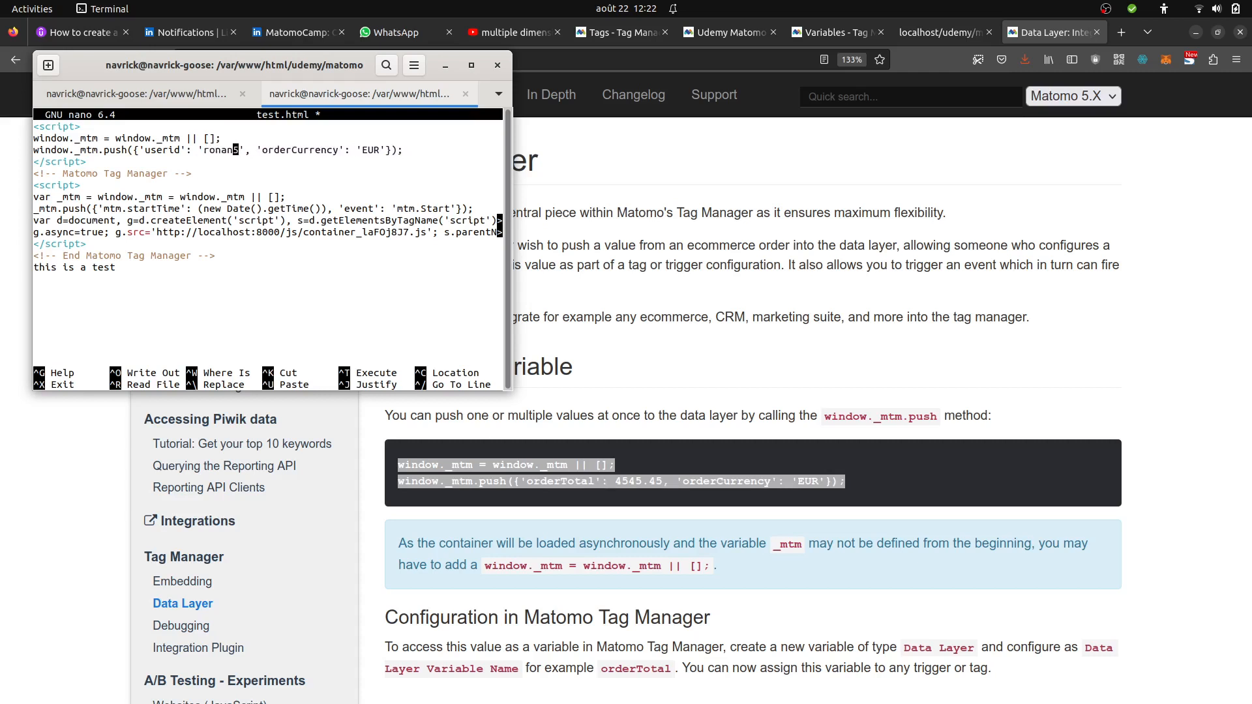
Delete the leftover digit and the orderCurrency entry from the push call, and save test.html
key(Delete)
key(Delete)
key(Delete)
key(Delete)
key(Delete)
key(Delete)
key(Delete)
key(Delete)
key(Delete)
key(Delete)
key(Delete)
key(Delete)
key(Delete)
key(Delete)
key(Delete)
key(Delete)
key(Delete)
key(Delete)
key(Delete)
key(Delete)
key(Delete)
key(Delete)
key(Delete)
key(Delete)
key(Delete)
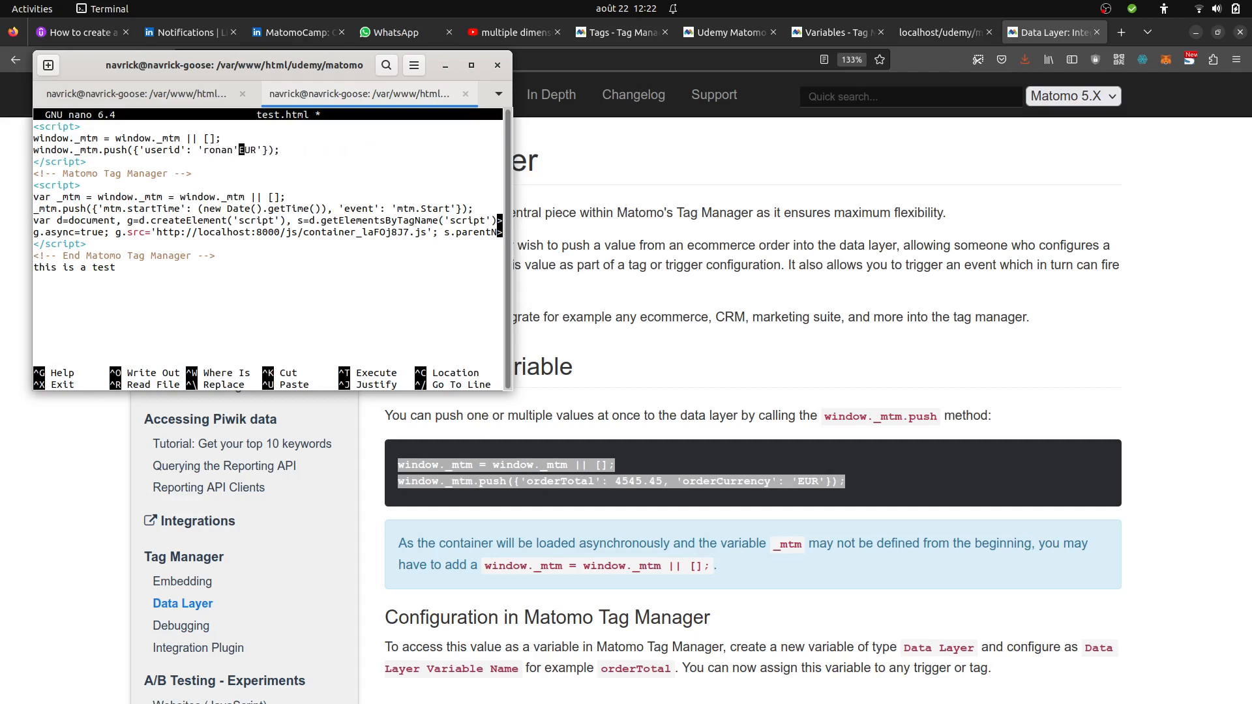
key(ctrl+o)
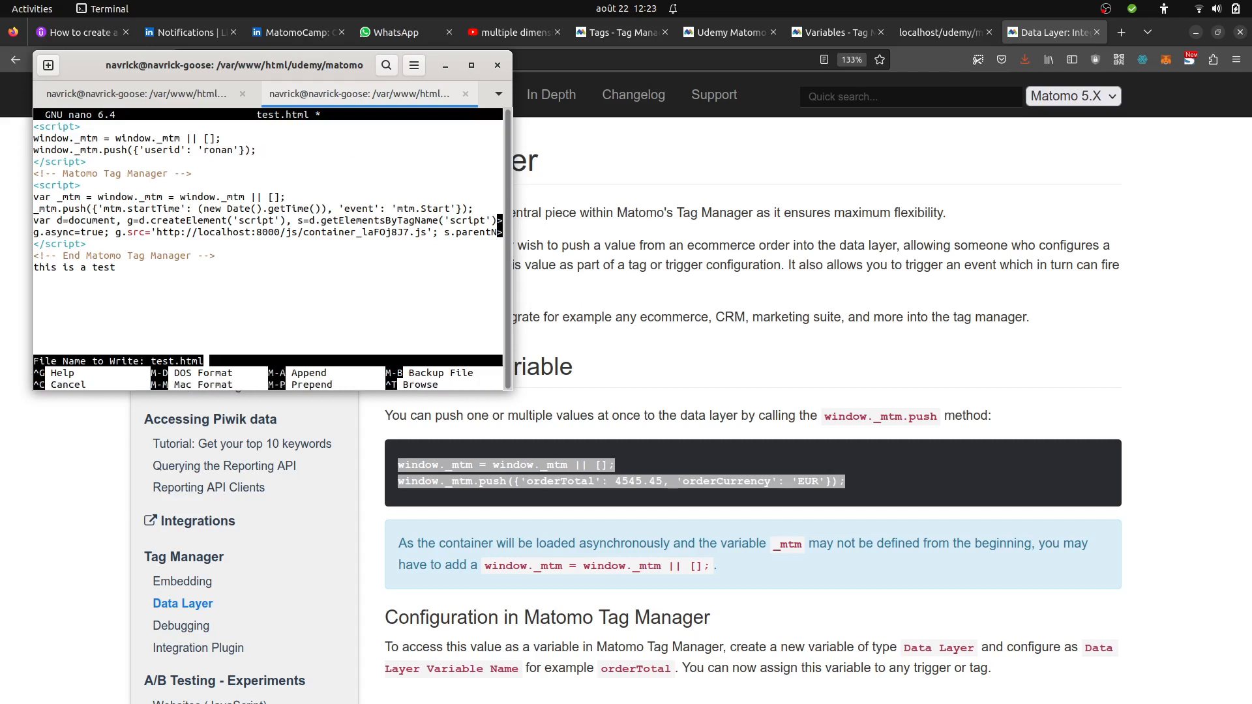
key(Return)
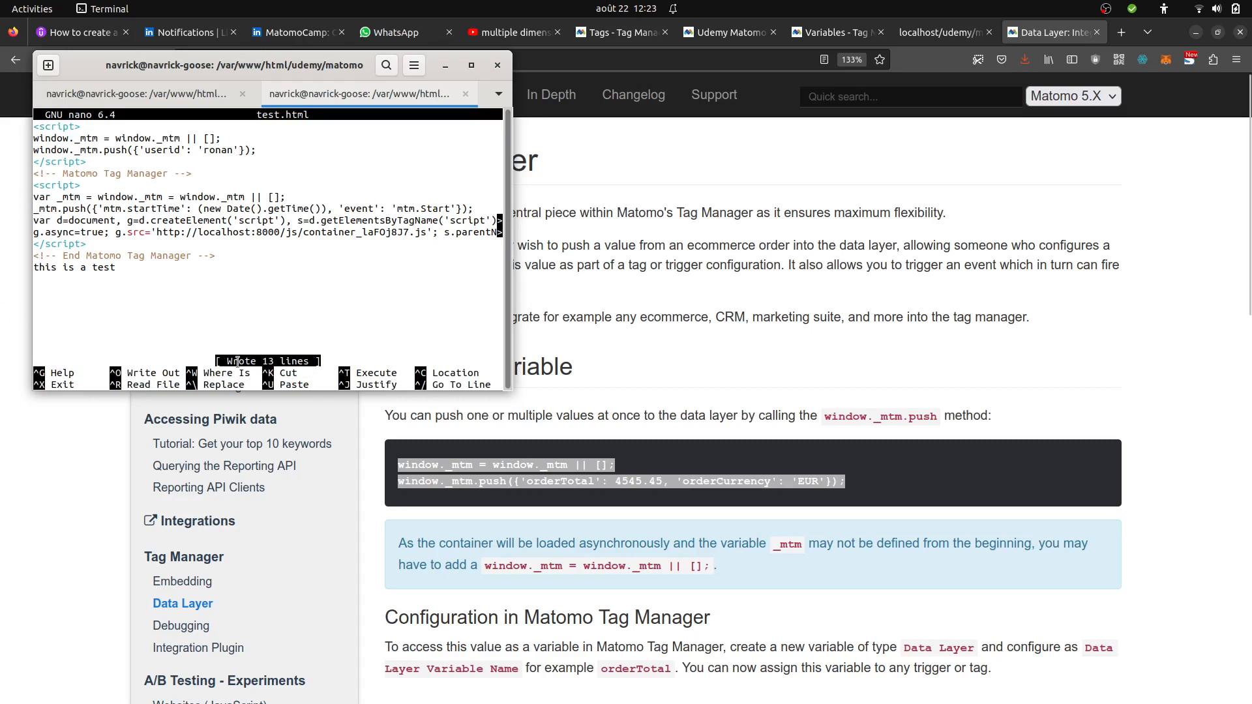
Create container version "2" in Matomo Tag Manager and publish it to the Live environment
key(alt+Tab)
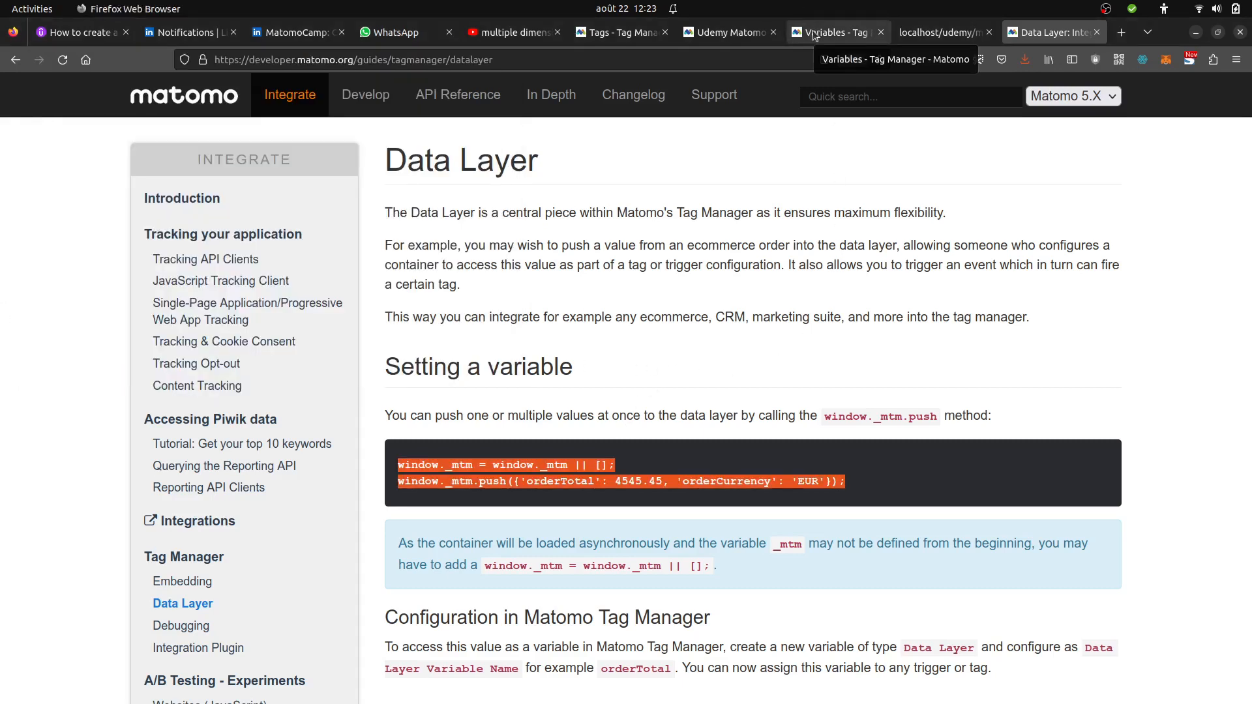
click(739, 39)
click(630, 32)
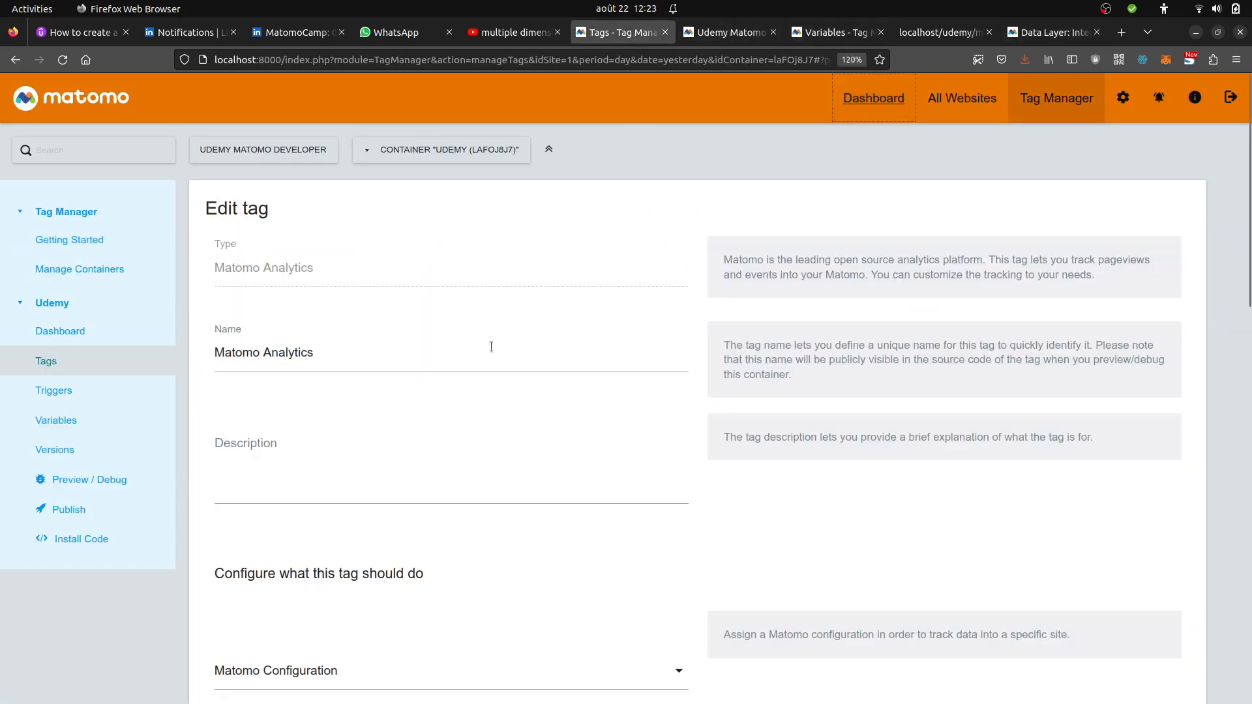
click(79, 516)
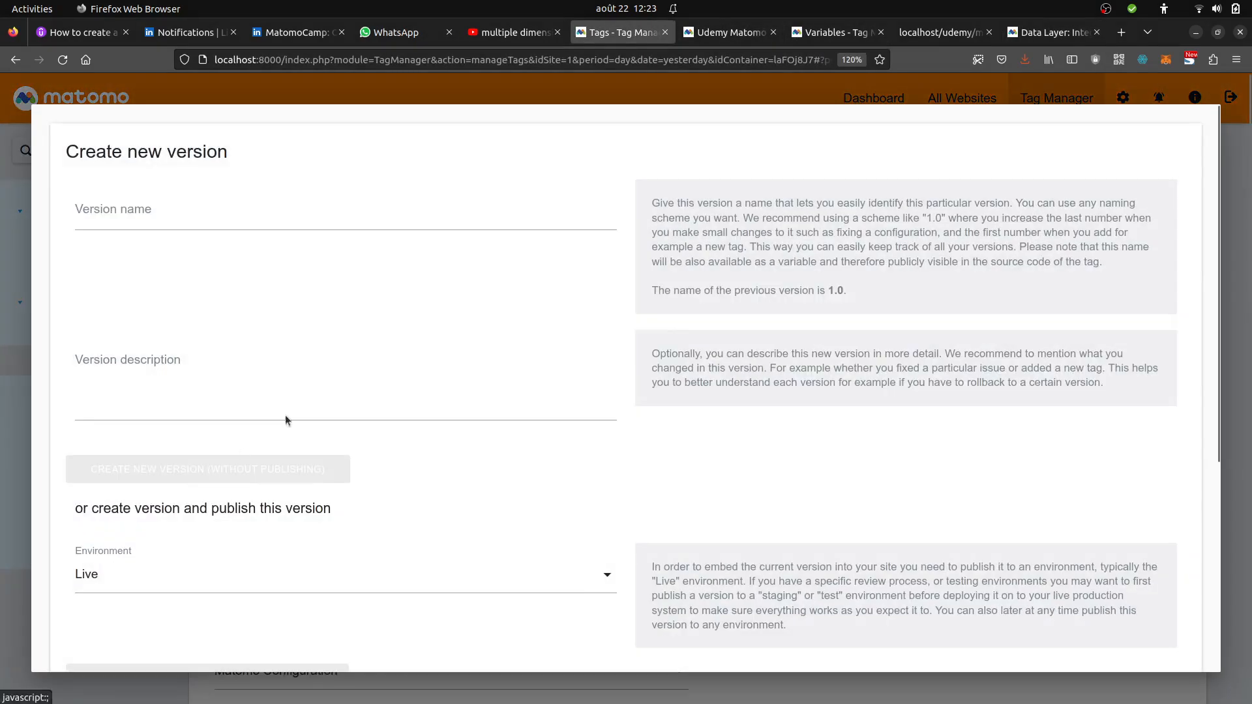
click(213, 205)
text(2)
scroll(216, 436, down, 5)
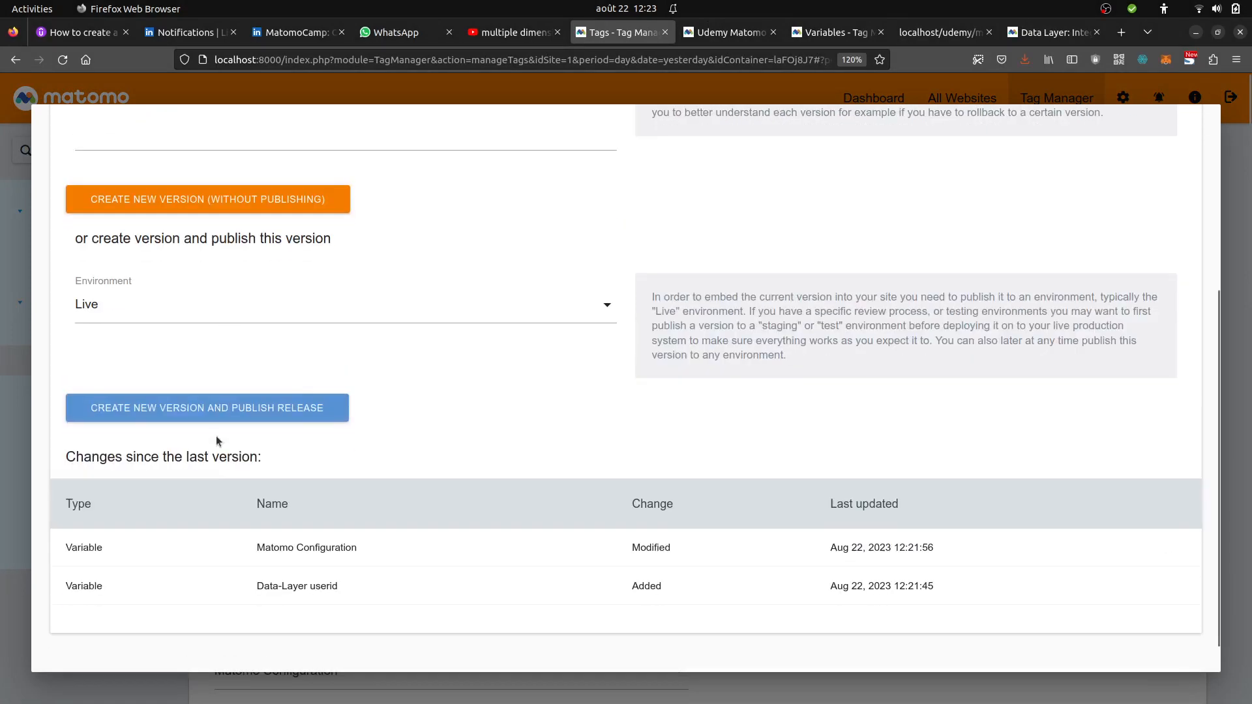
click(233, 412)
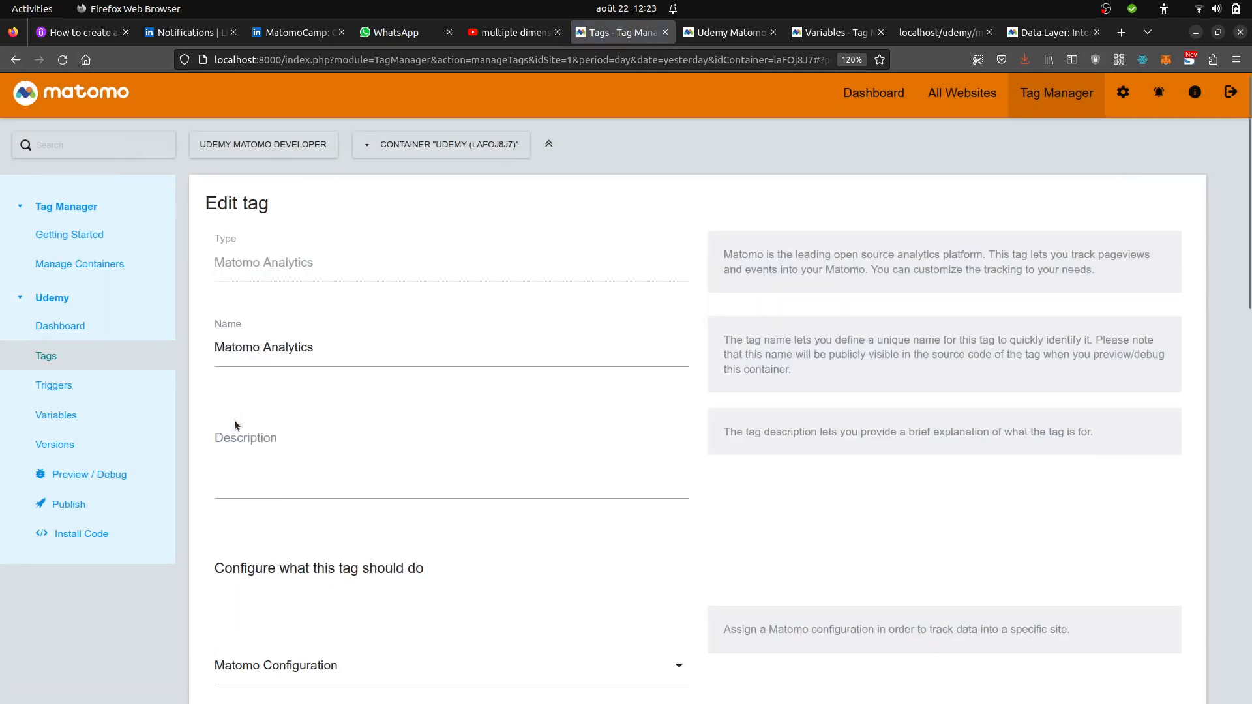
Review the Matomo Analytics tag and the Custom Dimensions index and value set in the Matomo Configuration variable
scroll(234, 420, down, 10)
scroll(249, 431, down, 3)
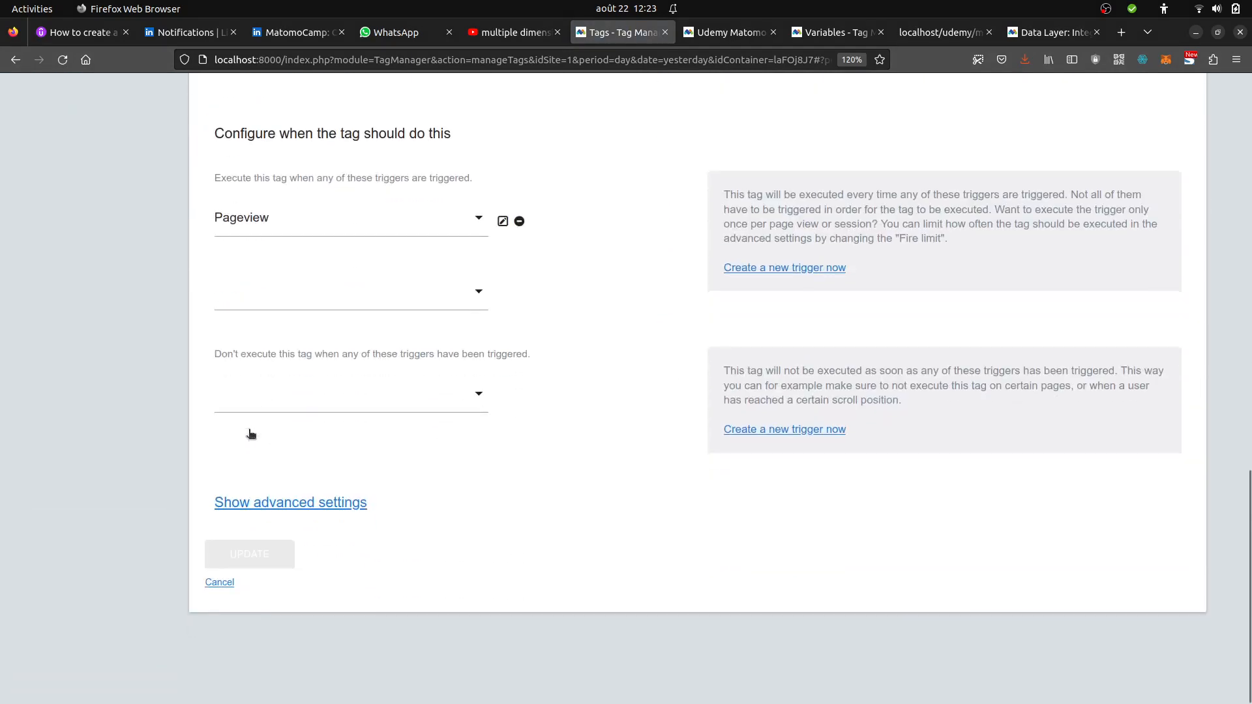
scroll(256, 412, up, 13)
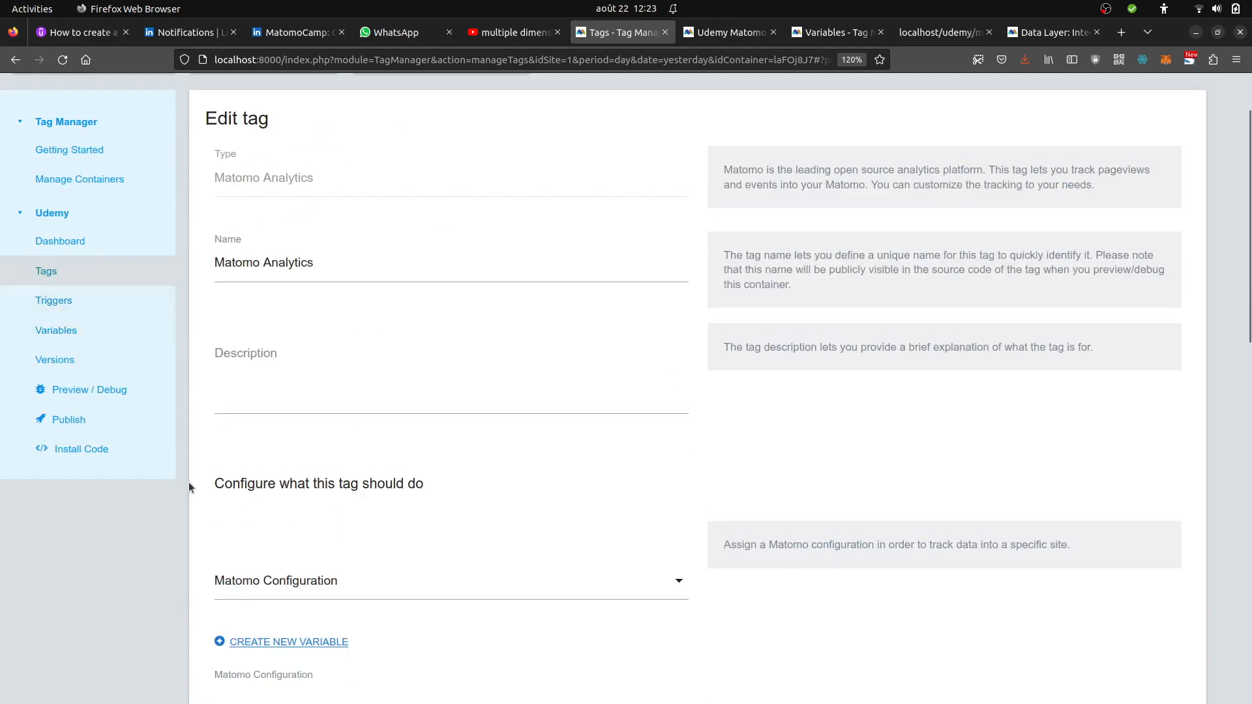
click(120, 335)
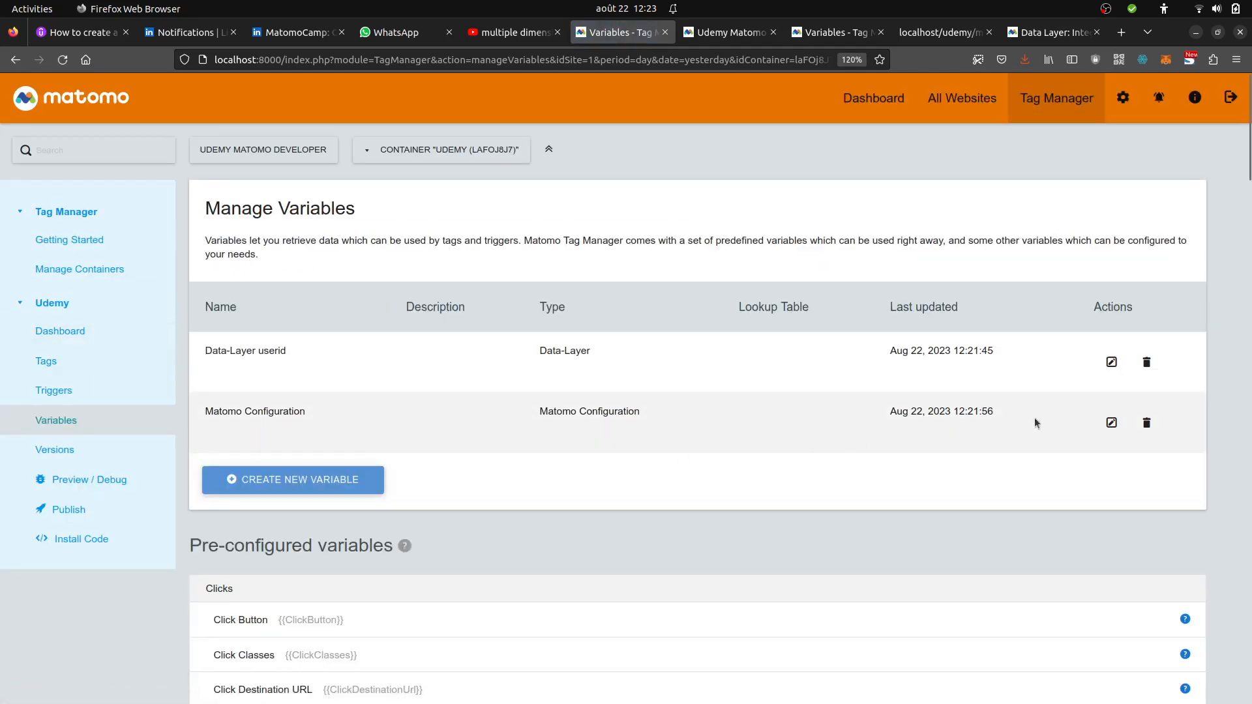
click(1111, 423)
scroll(530, 493, down, 5)
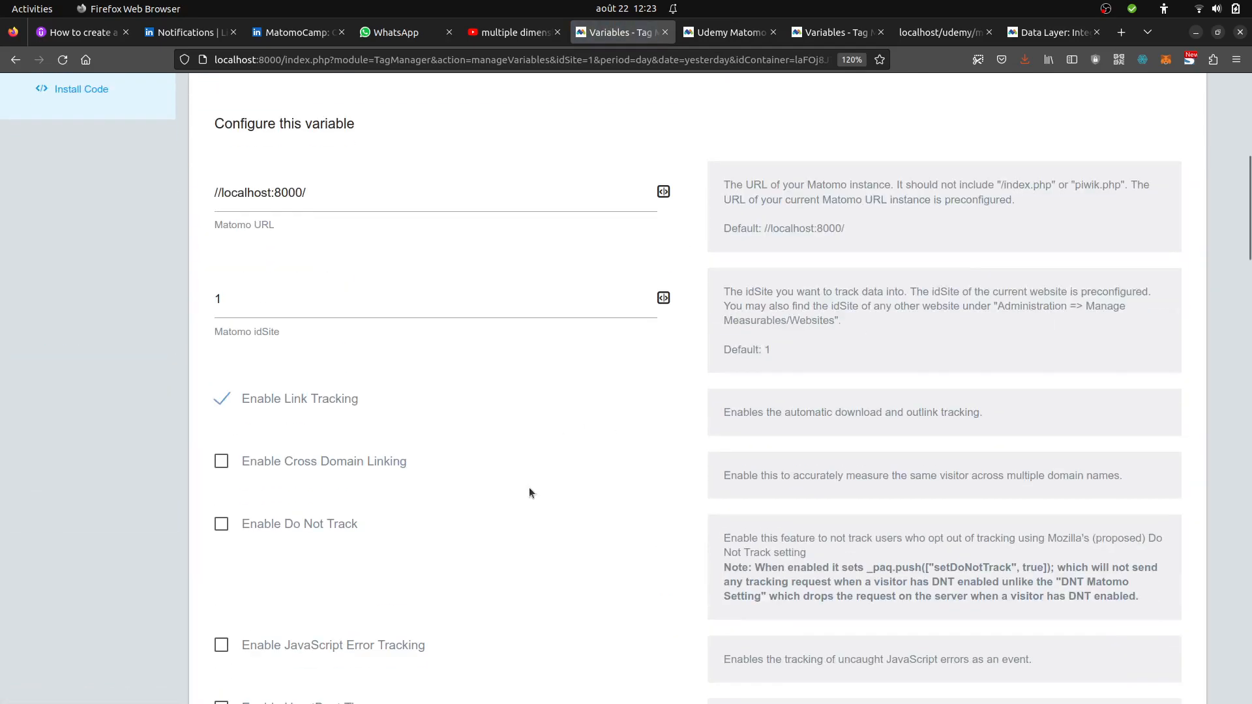
scroll(530, 492, down, 10)
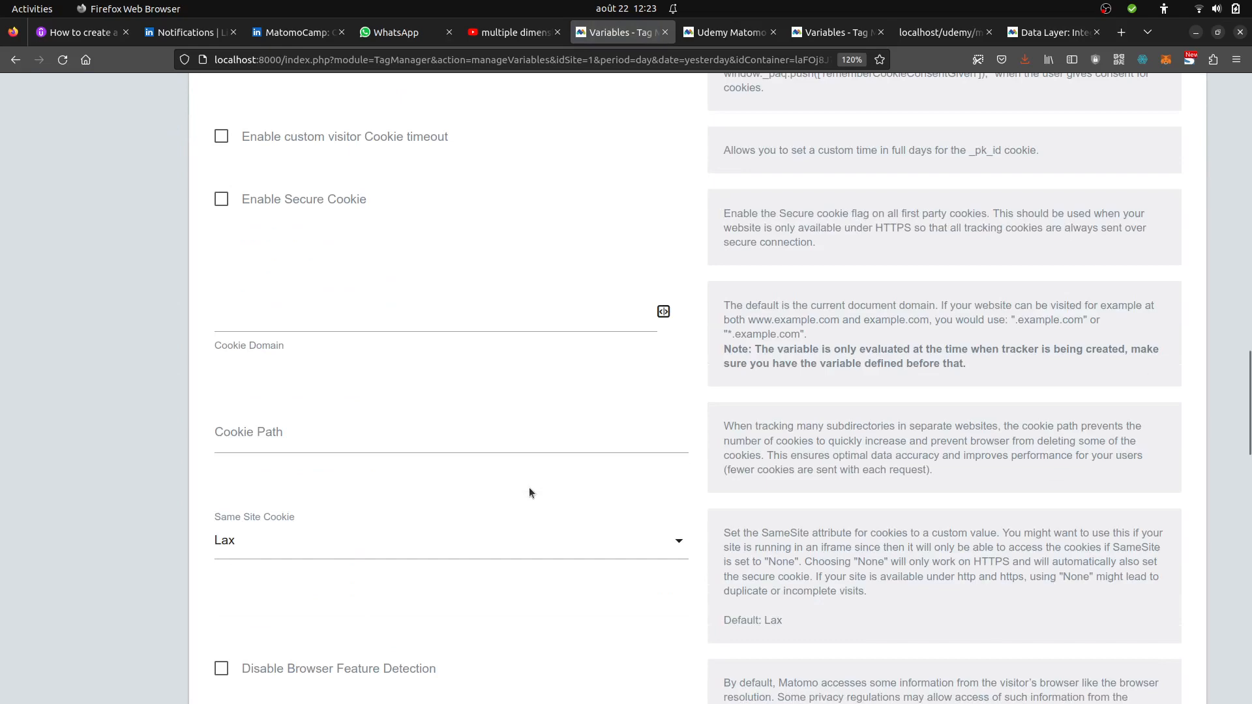
scroll(529, 493, down, 8)
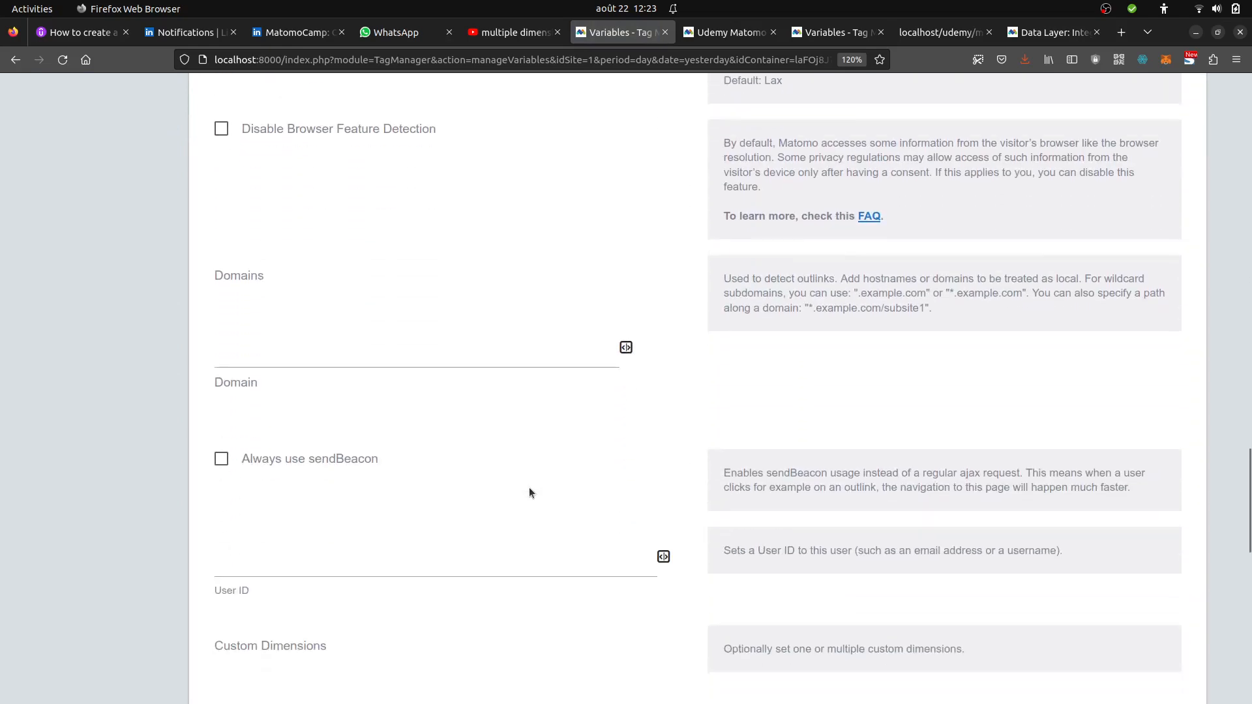
scroll(529, 493, down, 7)
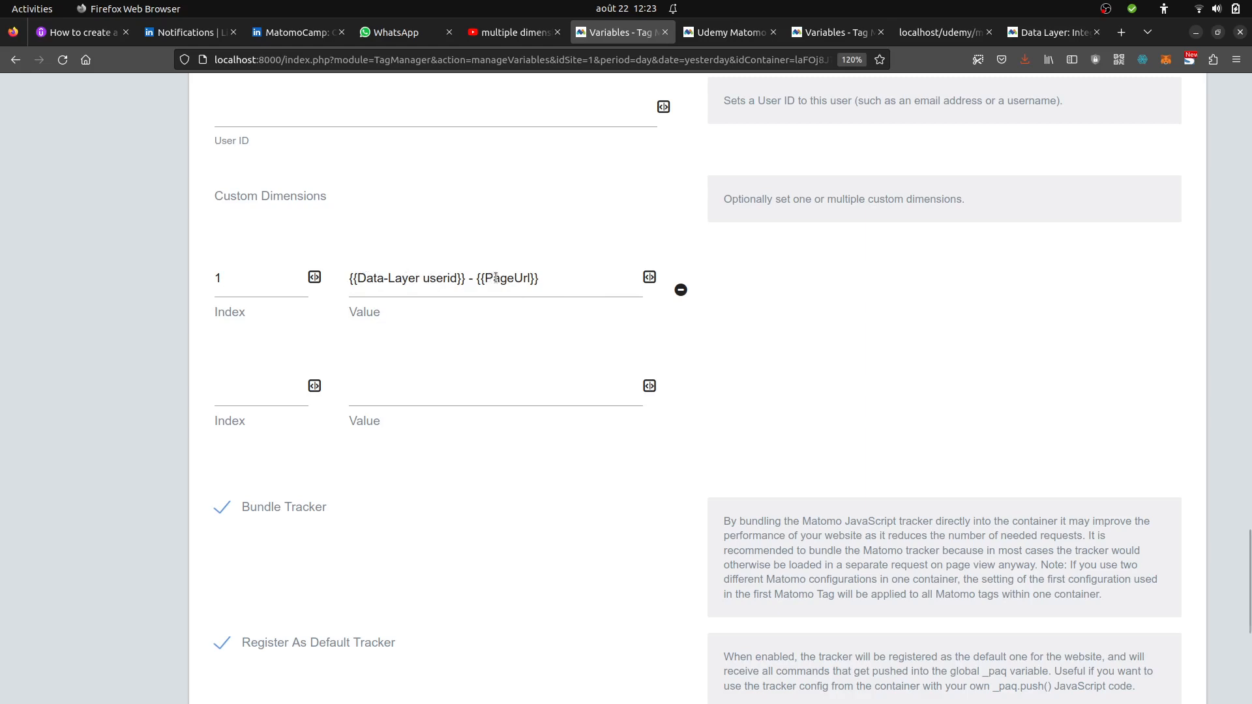
scroll(589, 267, up, 15)
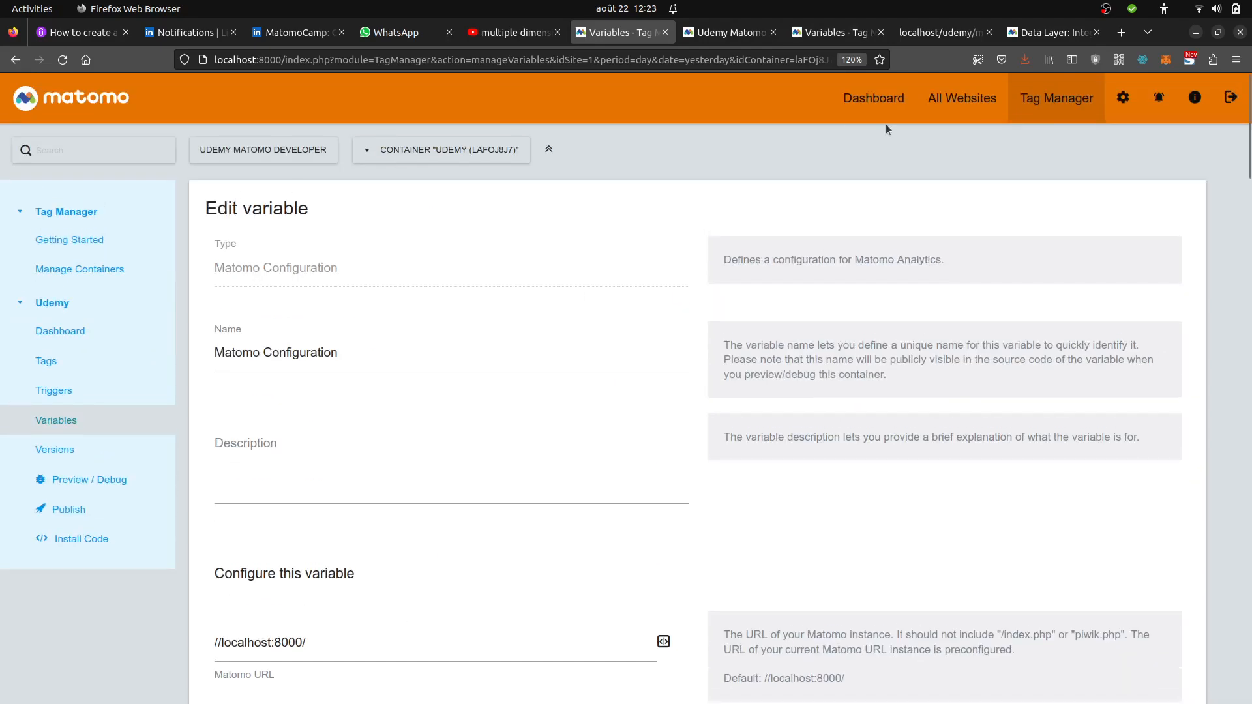
Show the visitors' Visits Log for the day August 22, 2023
click(874, 98)
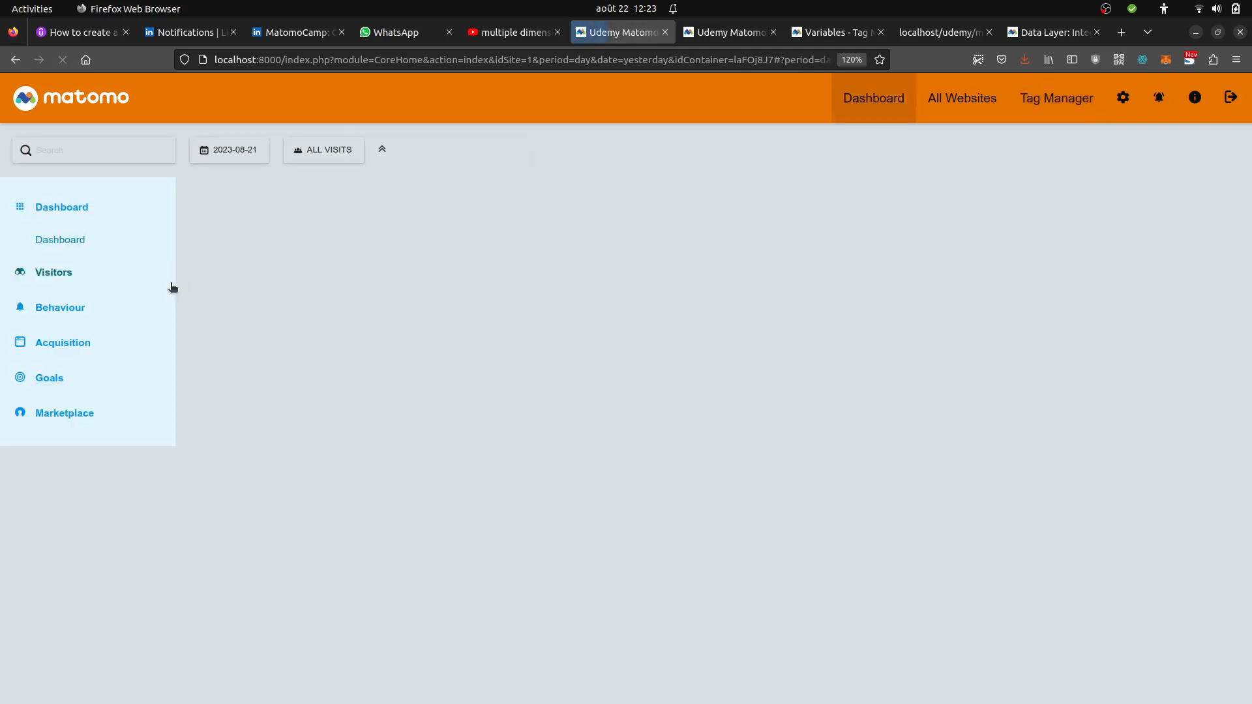
click(112, 278)
click(108, 309)
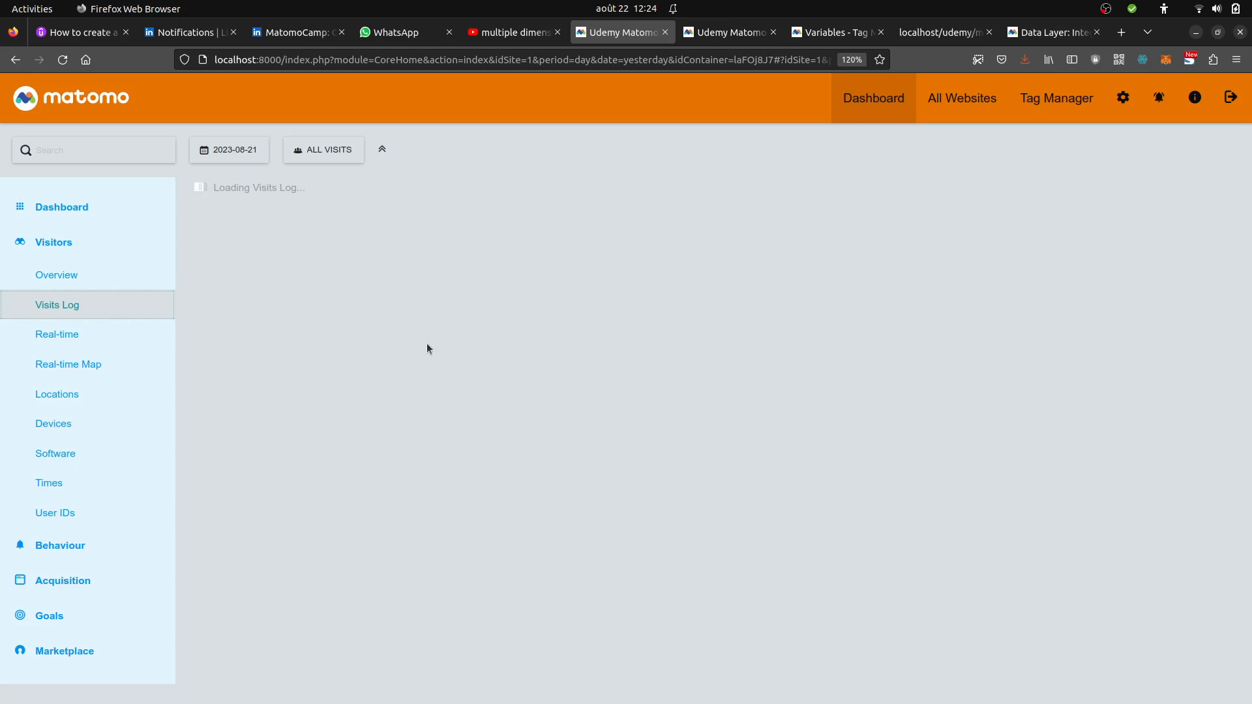
click(233, 154)
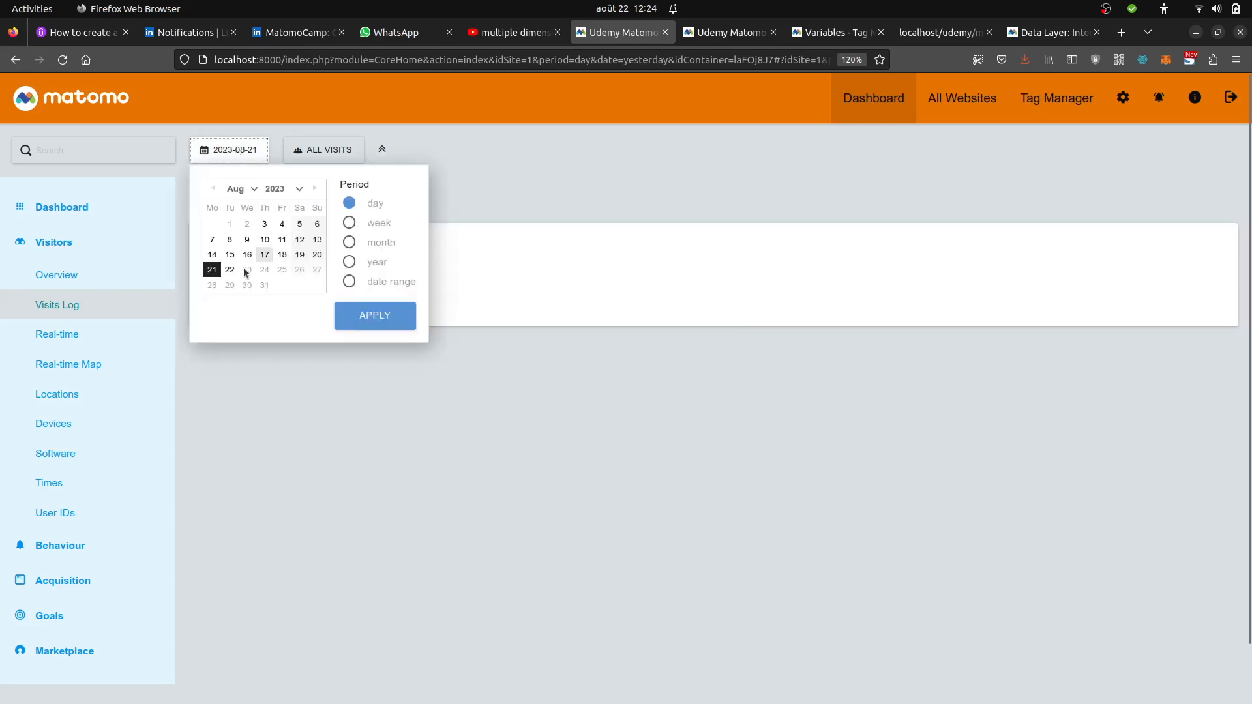
click(230, 269)
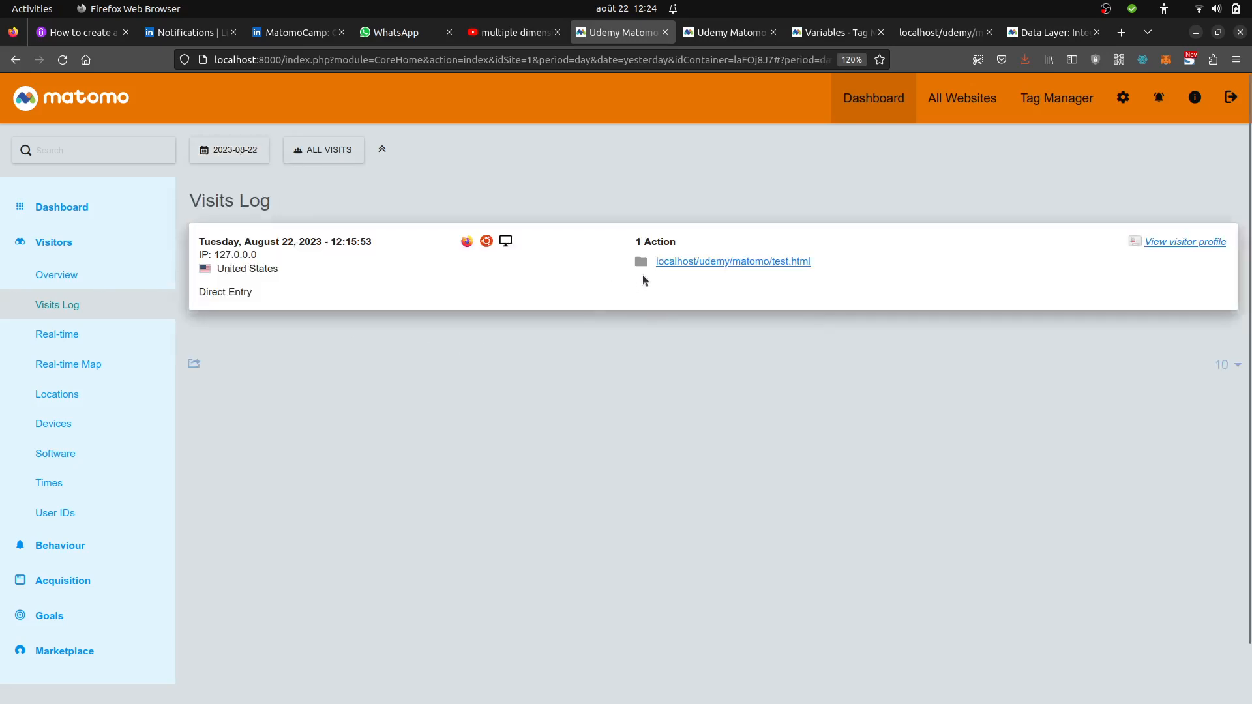
Reload the test.html page and inspect the data layer script inside its head element
click(916, 36)
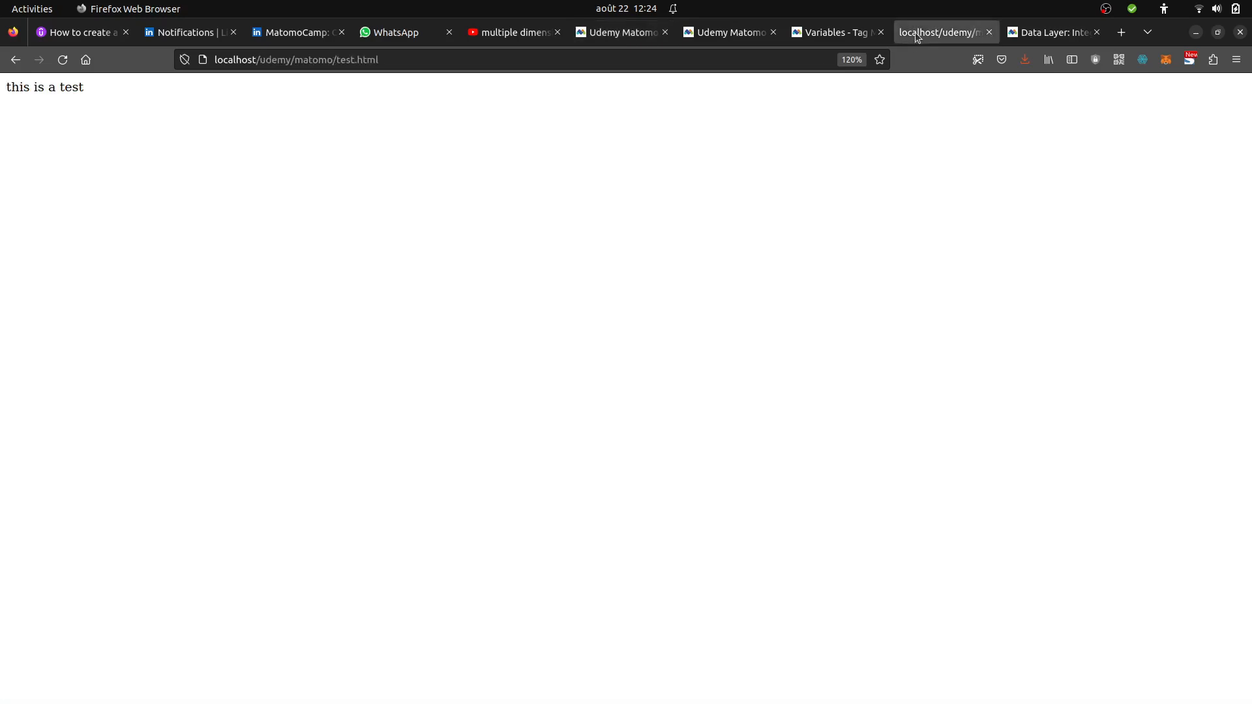
key(F5)
right_click(359, 220)
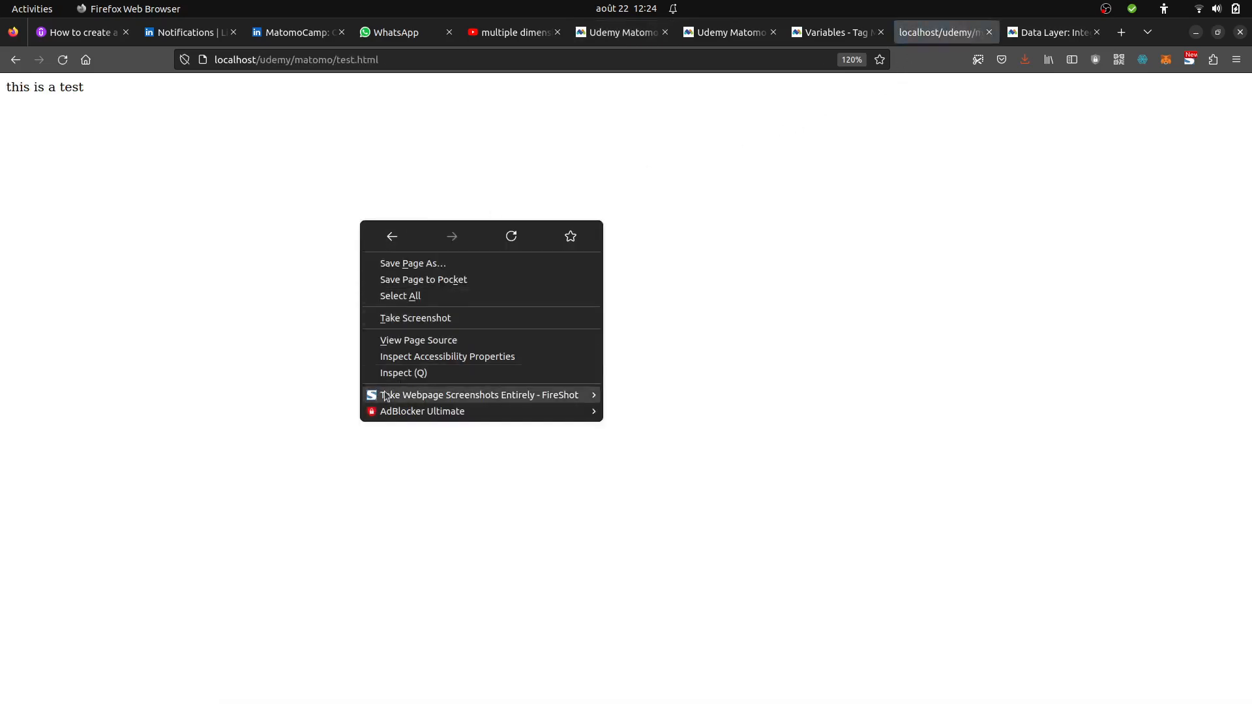
click(384, 373)
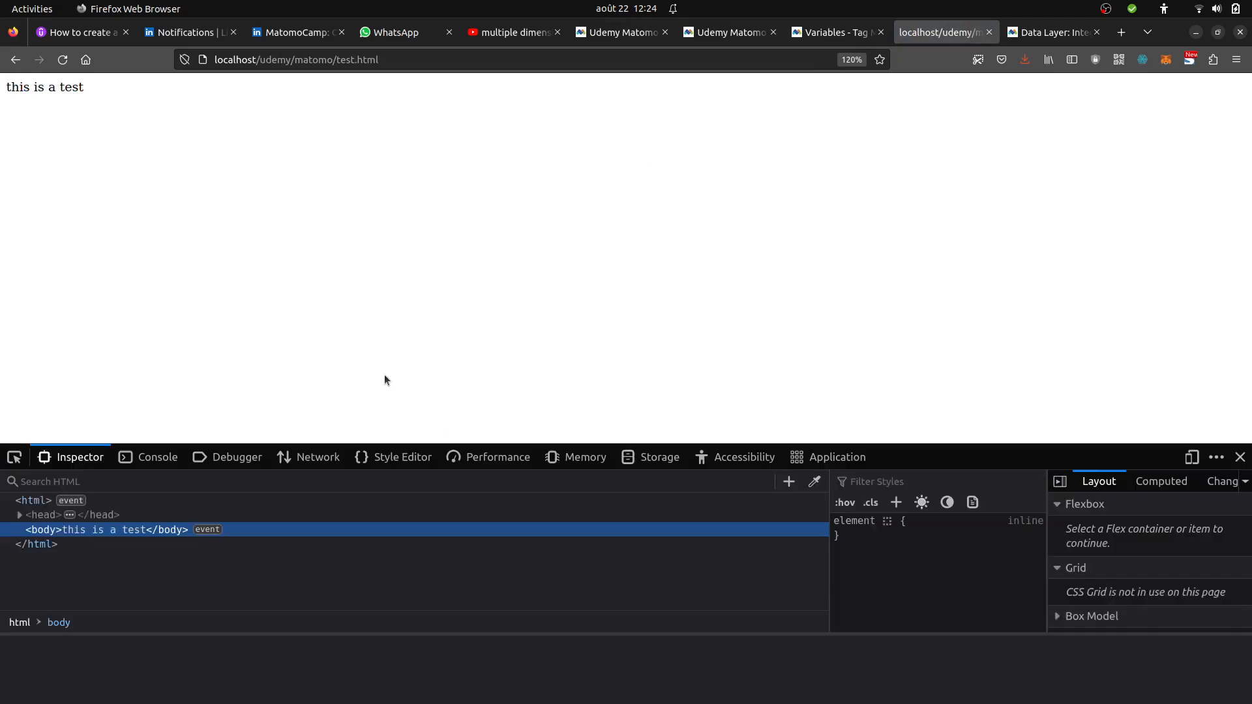
click(23, 516)
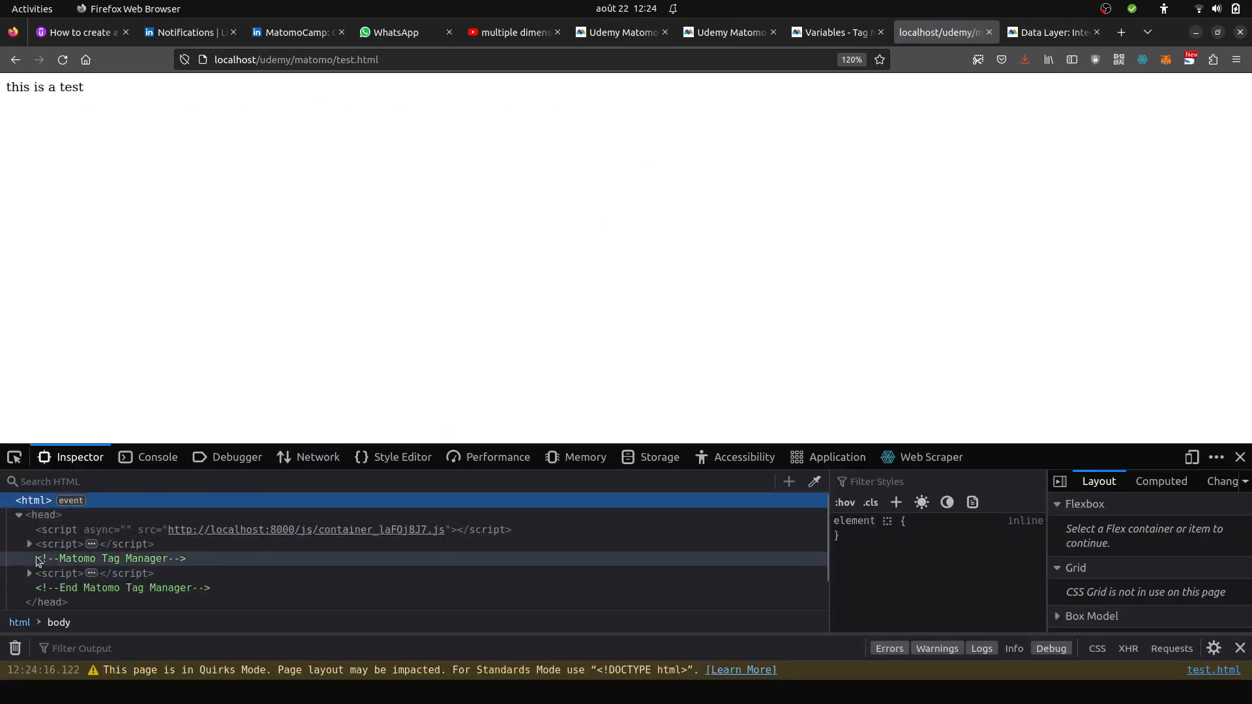
click(26, 543)
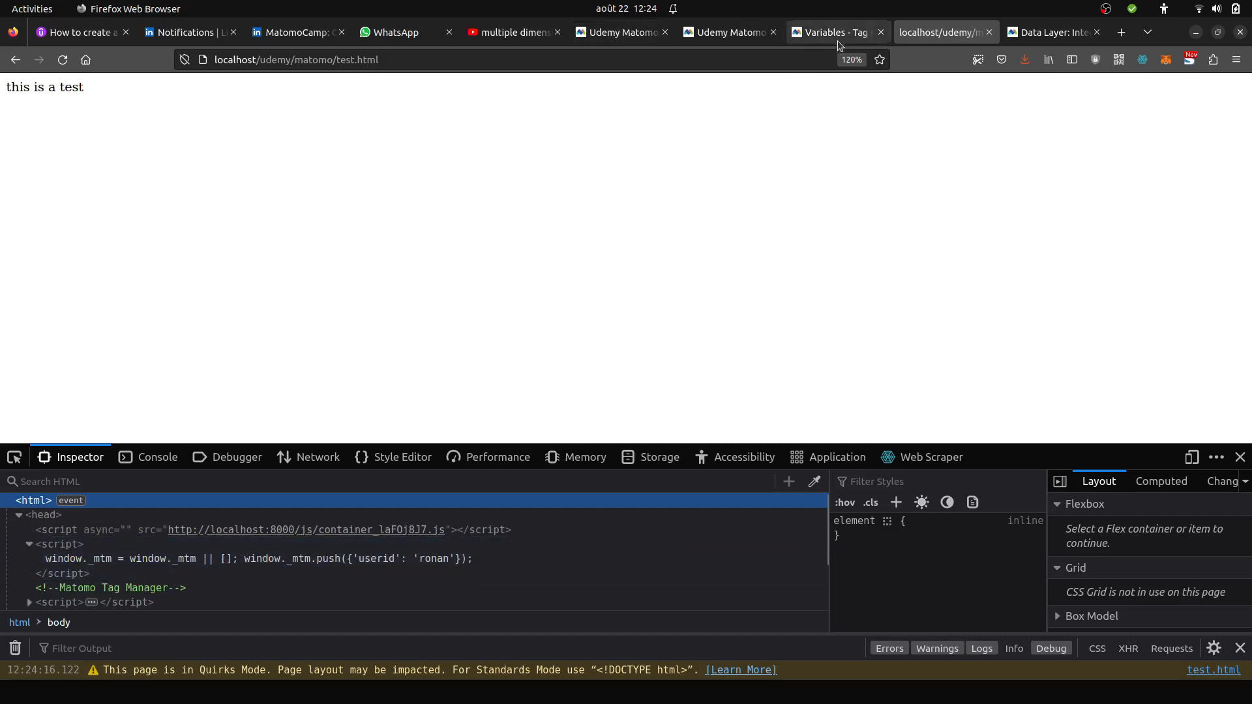
Refresh the Visits Log and check the custom dimension details of the newest test.html action
click(698, 33)
click(615, 32)
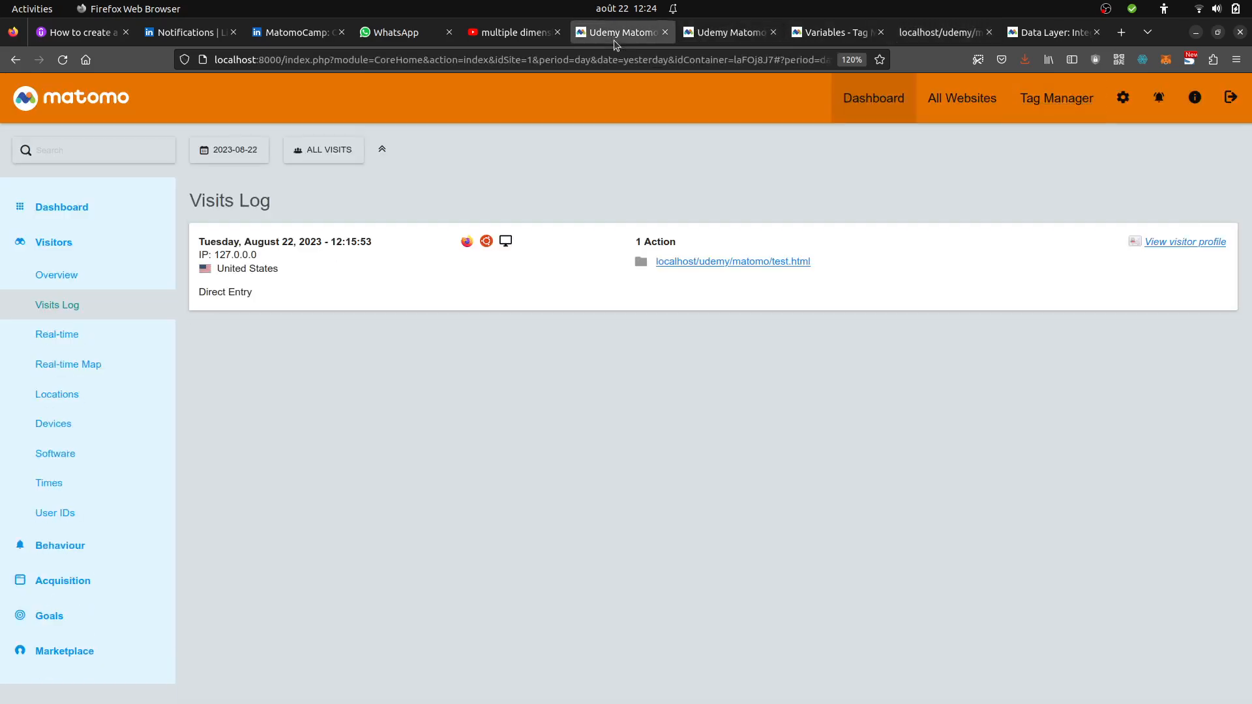
key(F5)
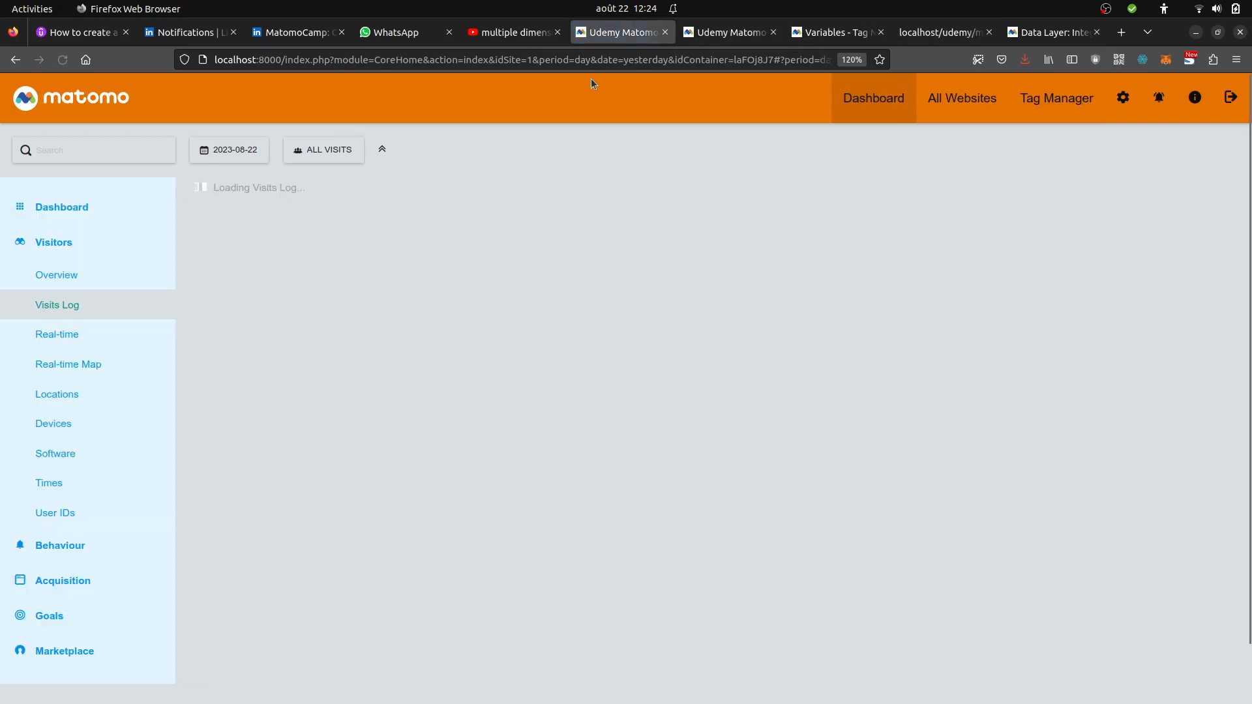
mouse_move(727, 305)
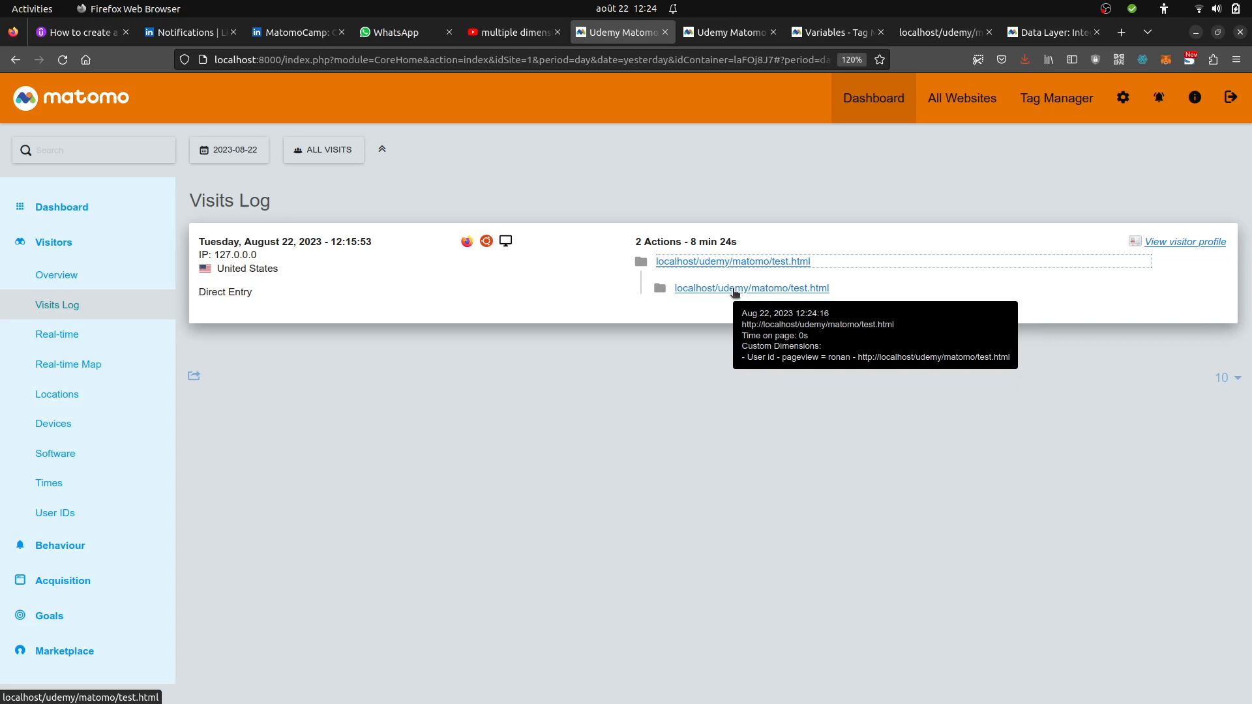
Look at the User id - pageview custom dimension report under Behaviour
click(78, 556)
click(79, 664)
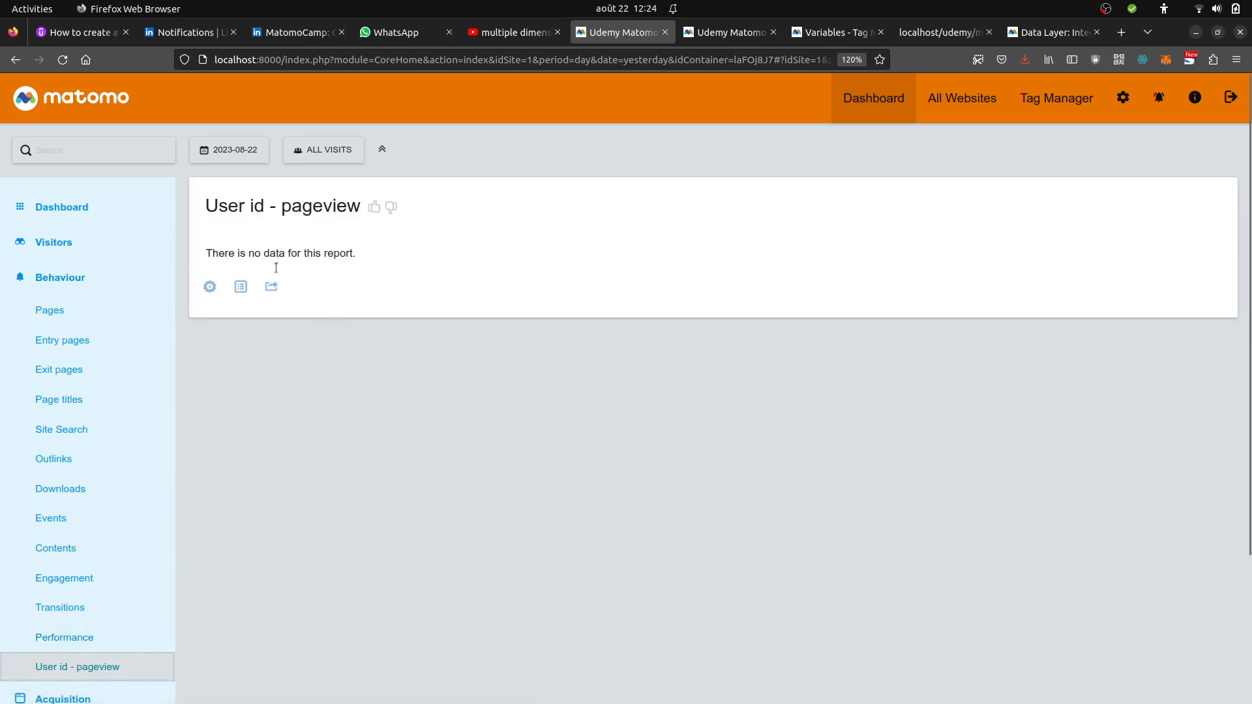
mouse_move(391, 207)
click(372, 207)
Open Matomo's Administration page in a new browser tab and switch to it
right_click(1121, 103)
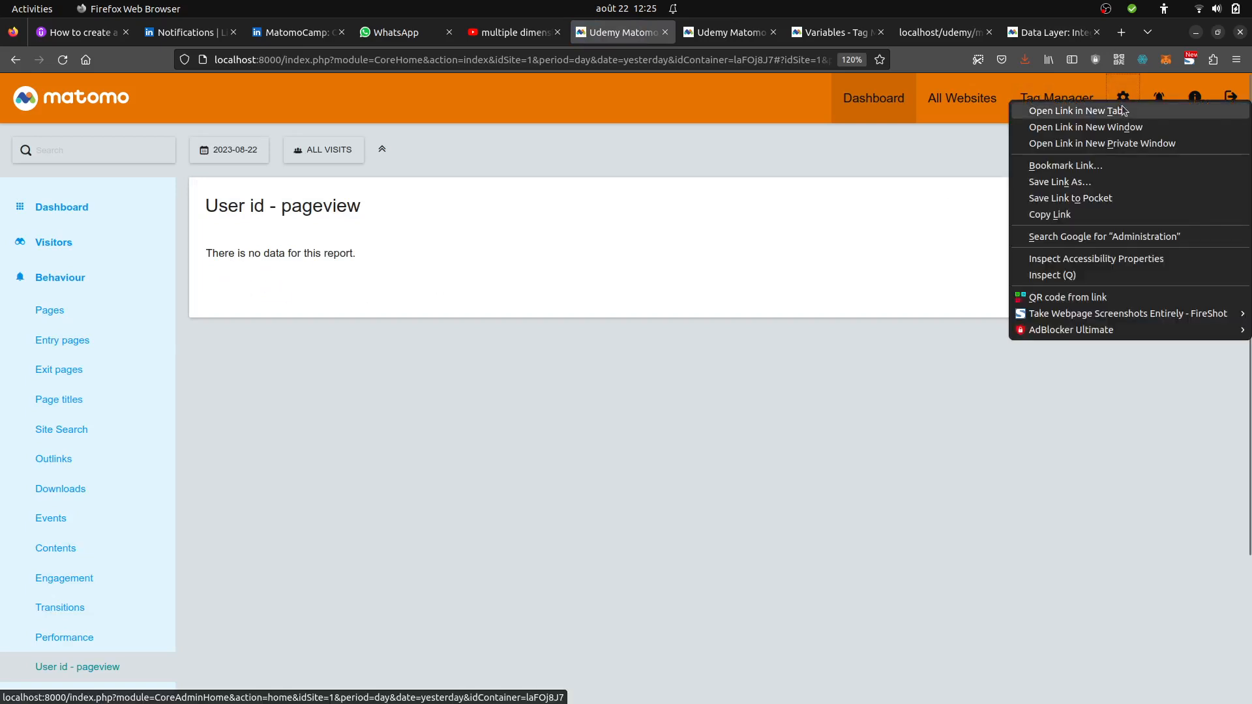
click(1120, 112)
click(664, 39)
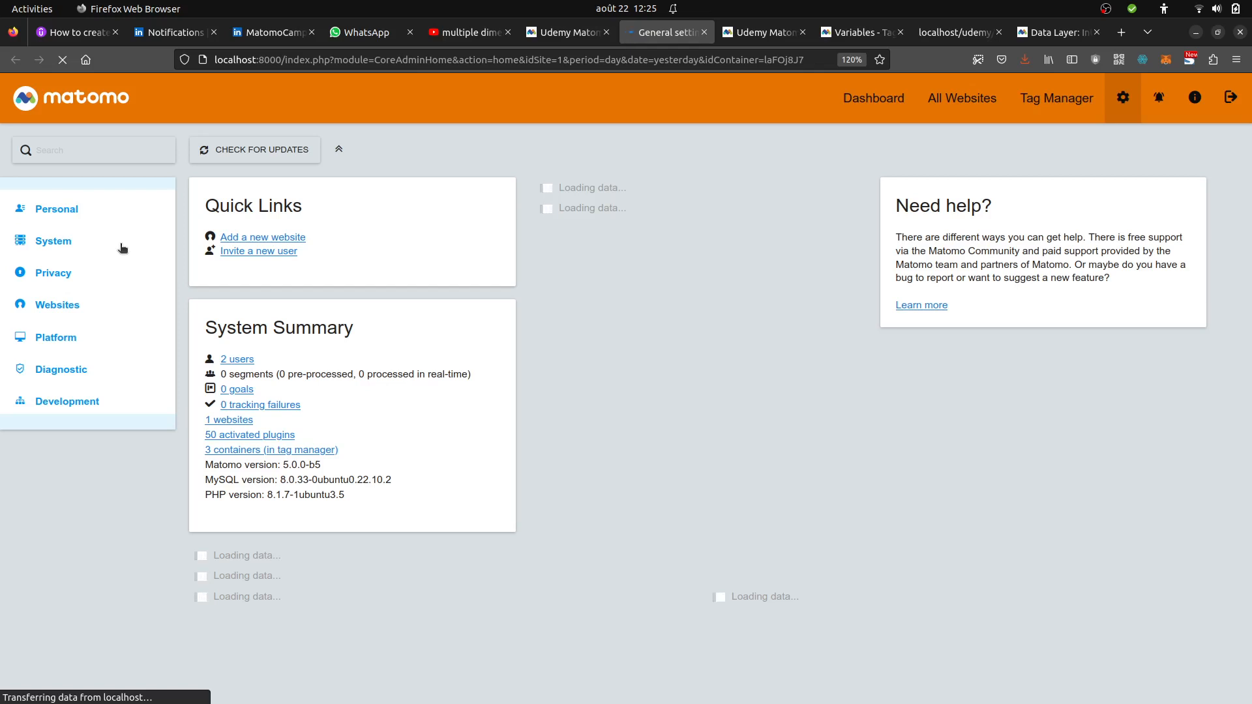
Switch to the terminal, replace the userid value in test.html with a different first name, and save the file
mouse_move(6, 456)
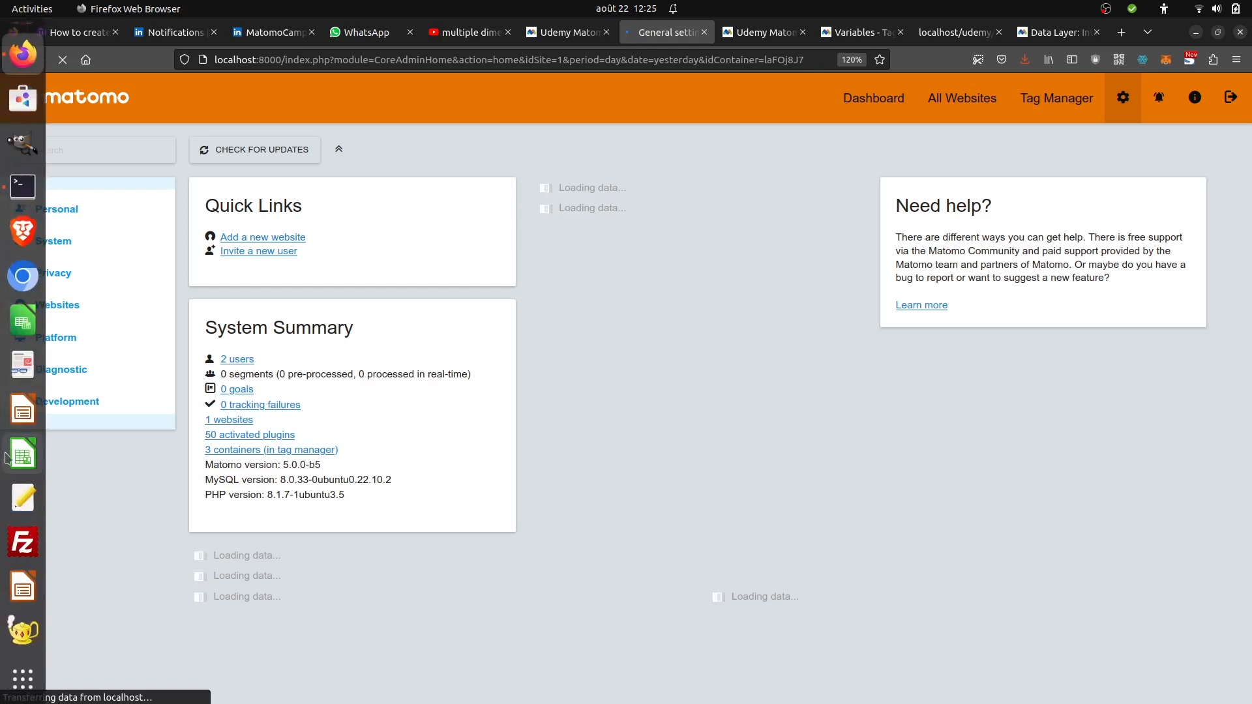
click(23, 187)
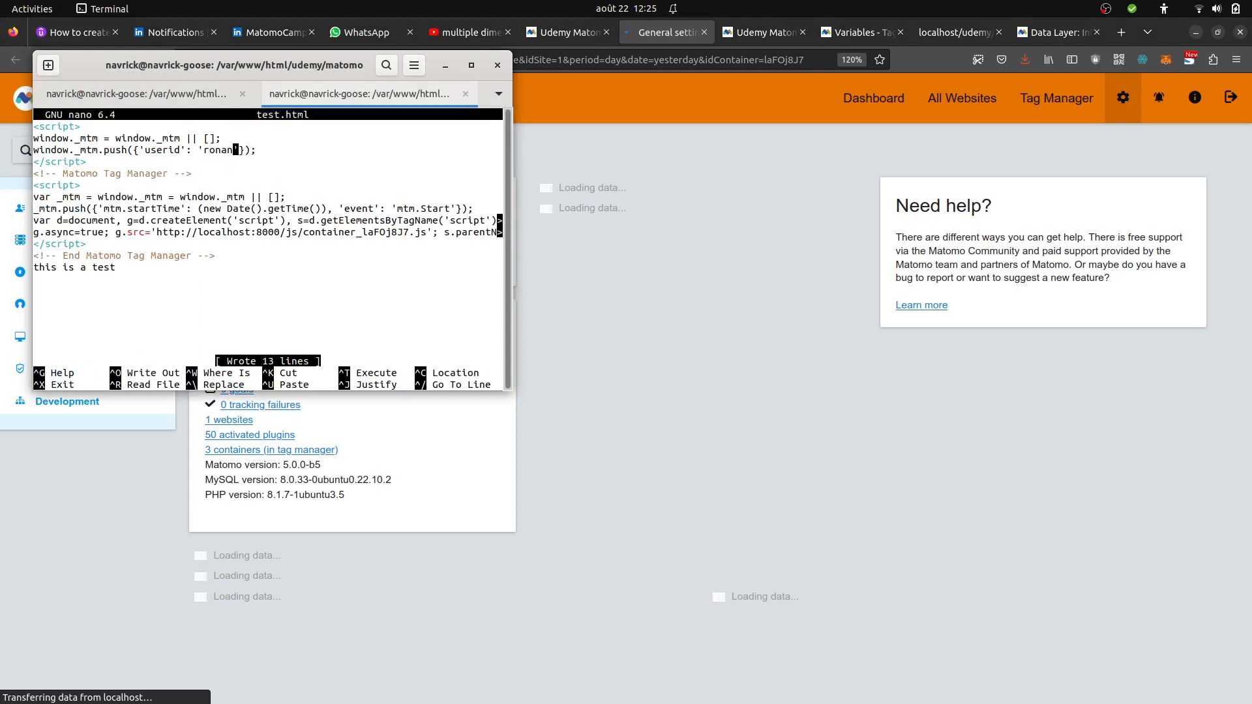
key(BackSpace)
key(BackSpace)
key(BackSpace)
key(BackSpace)
key(BackSpace)
text(so)
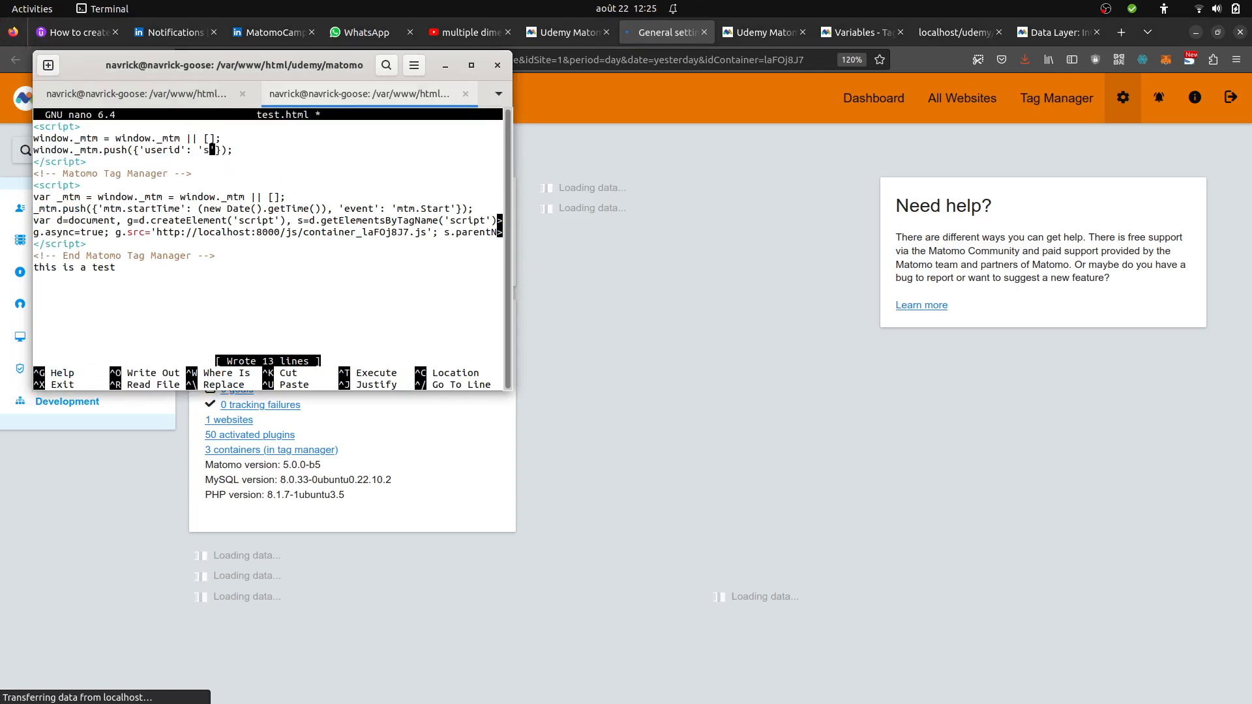
text(fia)
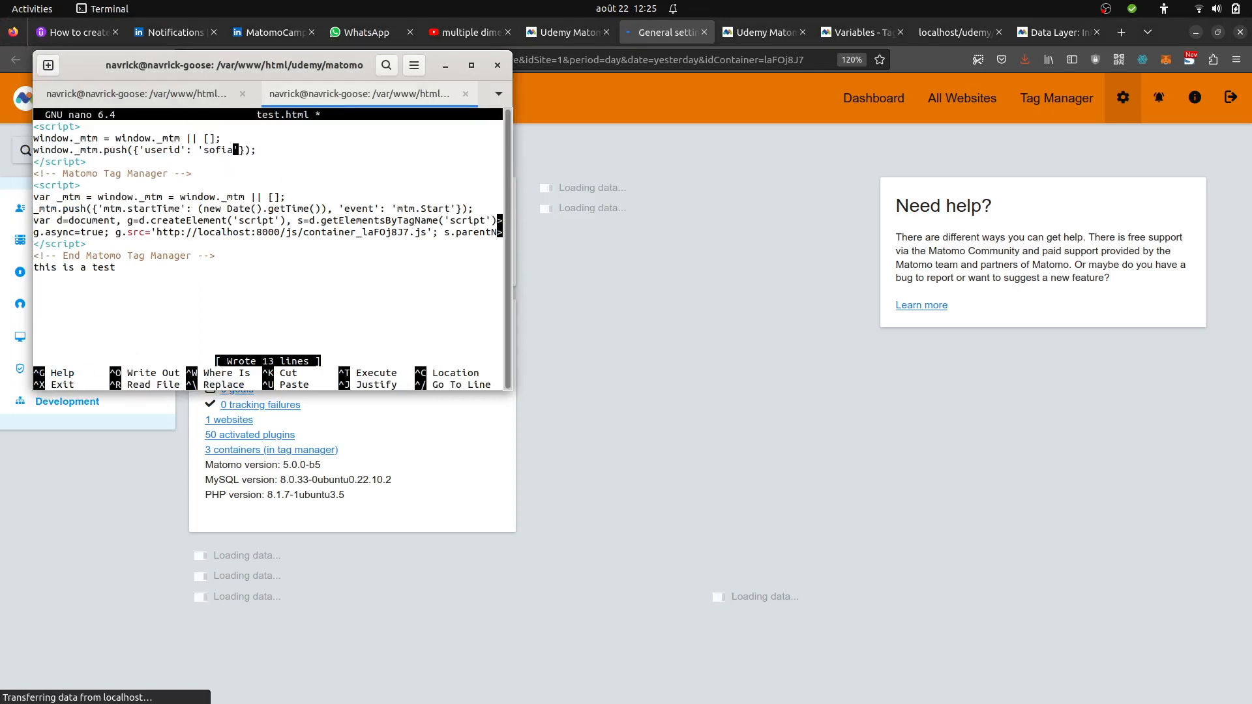
key(ctrl+o)
key(Return)
Return to the browser and reload test.html to send a pageview with the changed userid
click(755, 169)
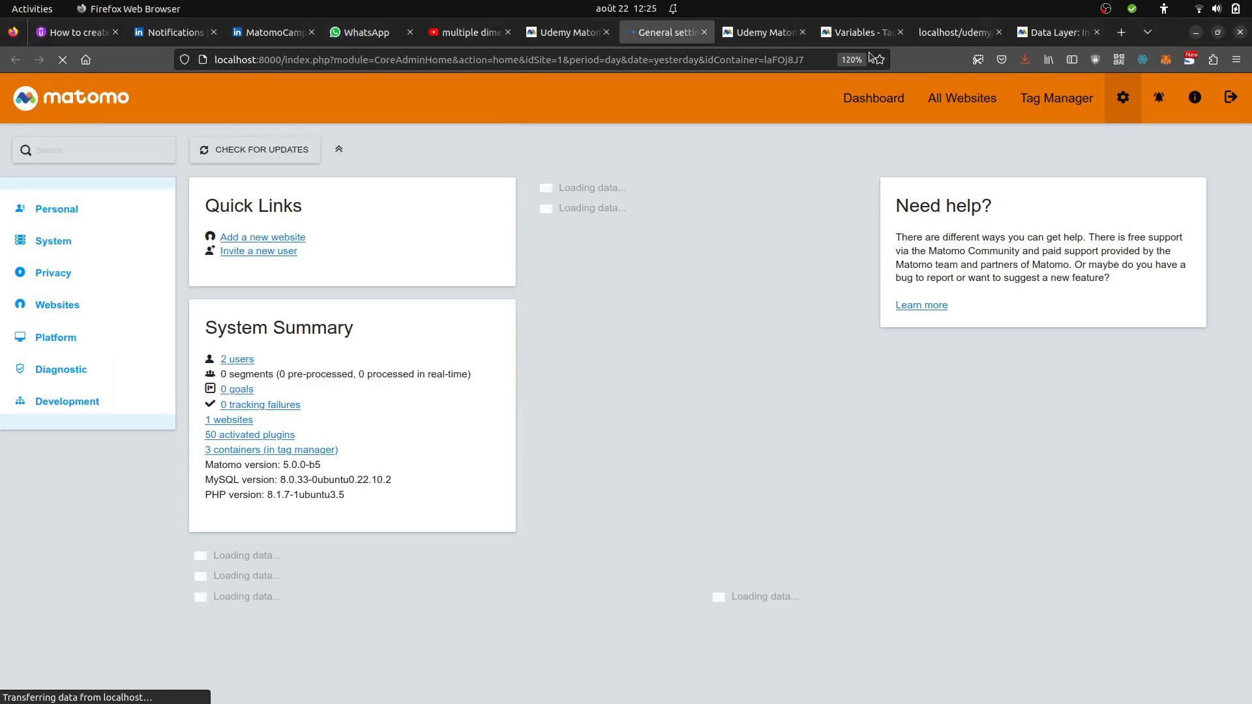
click(937, 30)
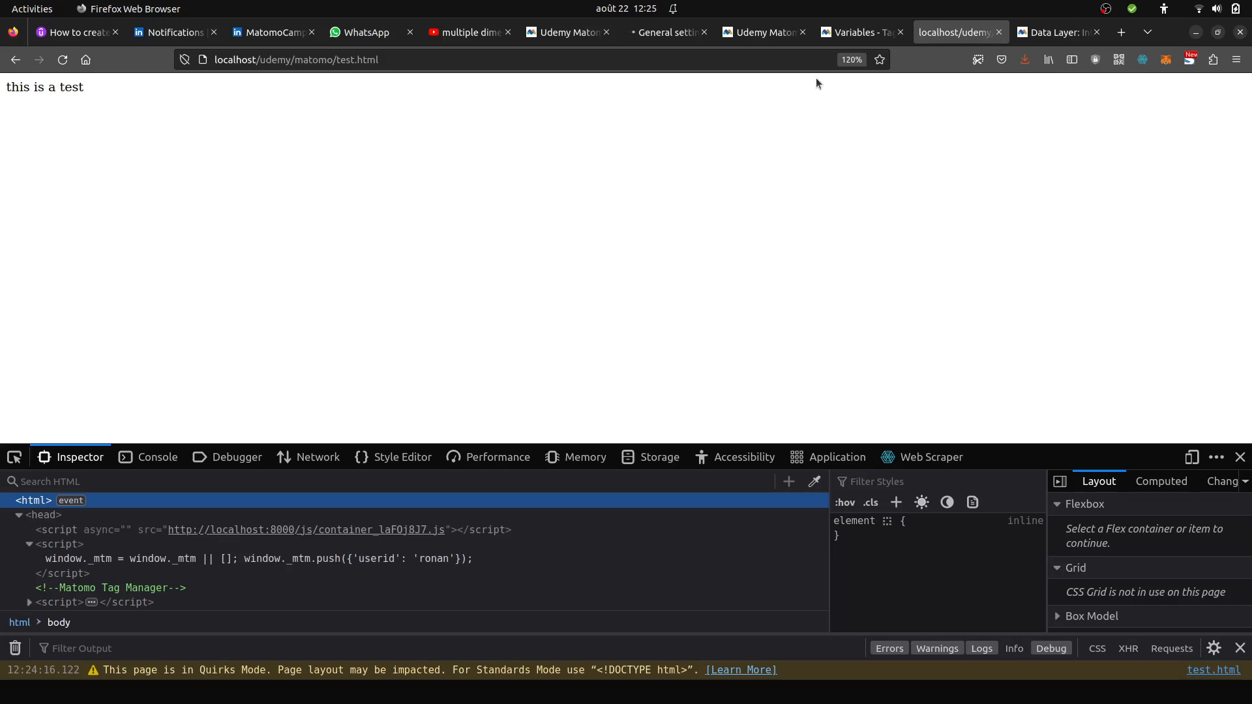
key(F5)
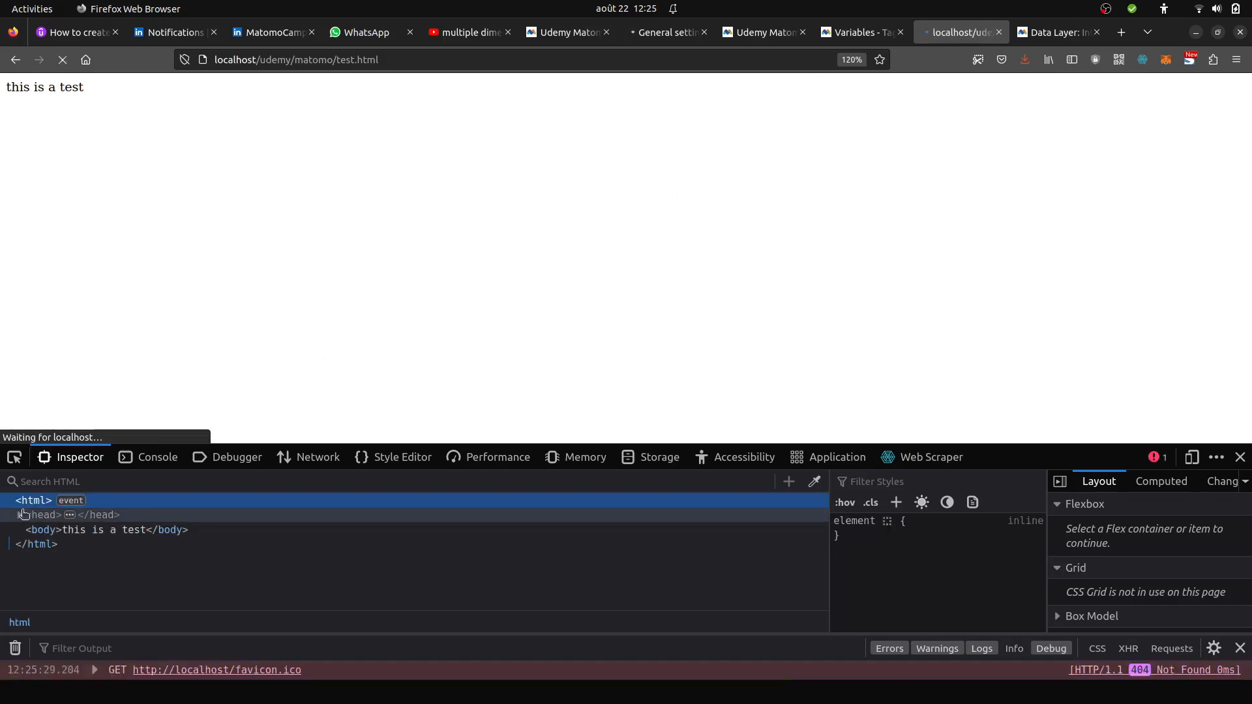
Expand the test page's head and first inline script in the inspector to check the userid pushed to the data layer
click(20, 515)
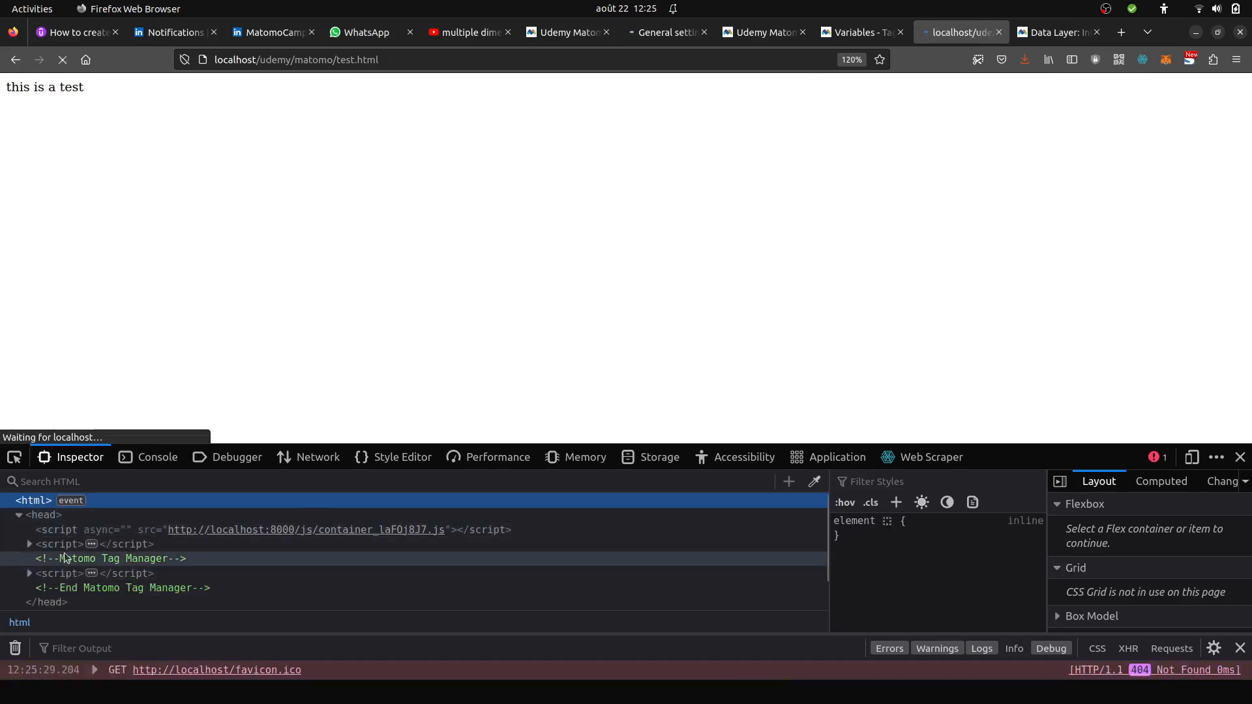
click(30, 544)
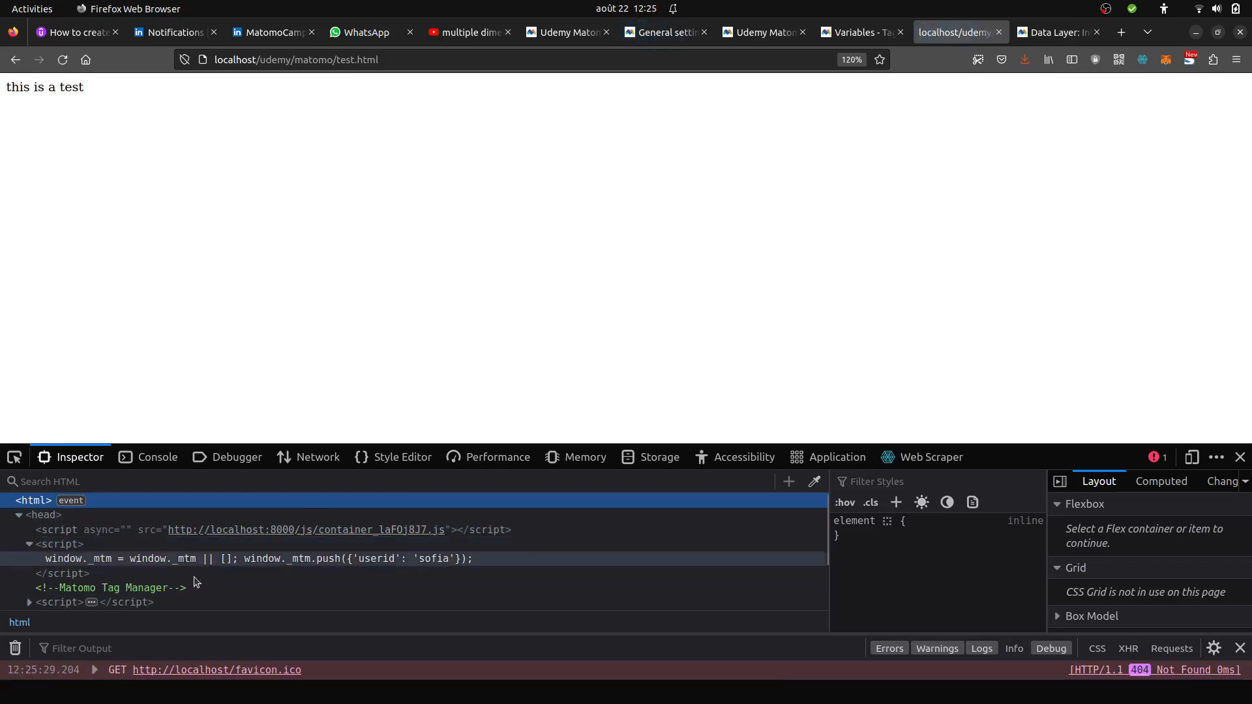
Return to the Matomo Administration page and open the System general settings
click(859, 33)
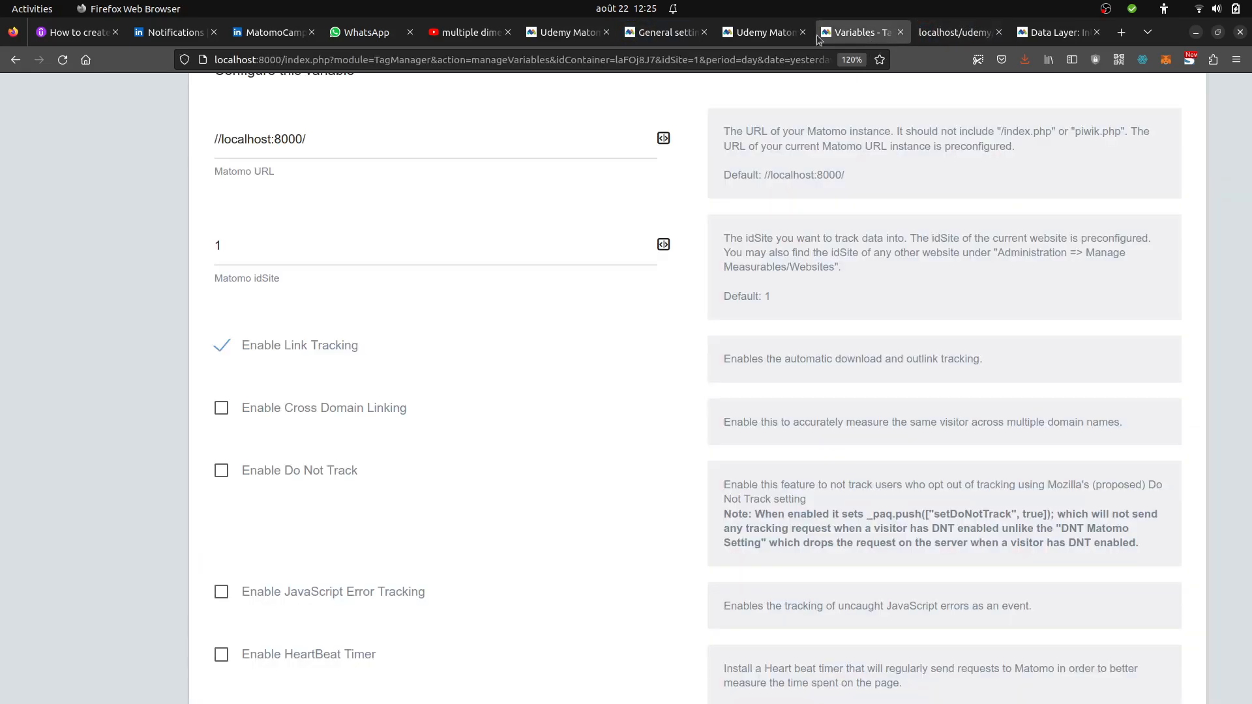
click(754, 34)
click(665, 32)
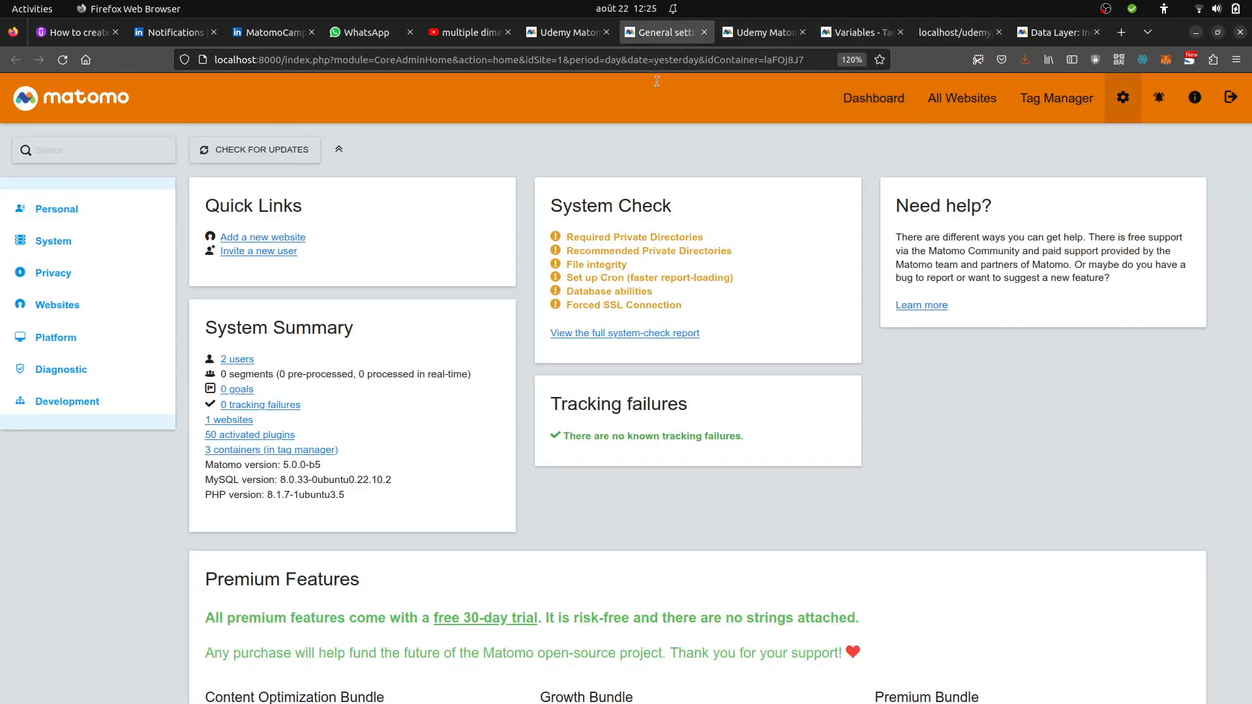
click(92, 248)
click(89, 274)
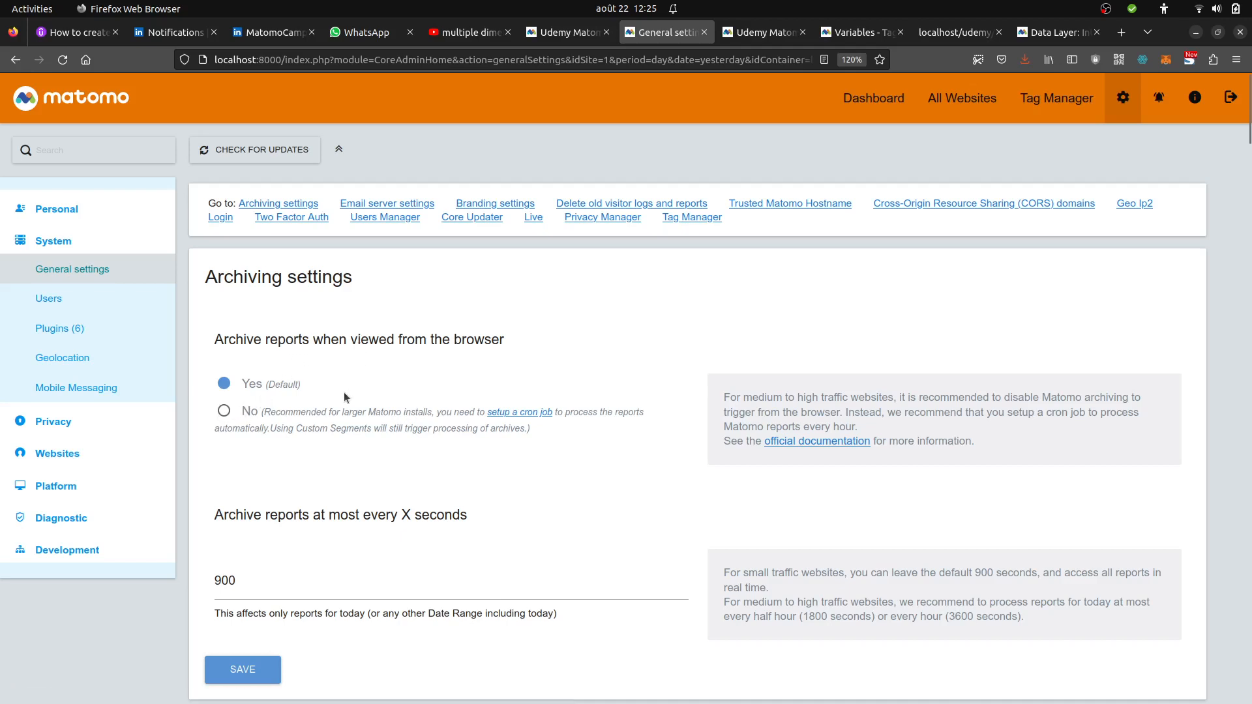
Try to save 0 seconds as the minimum interval for archiving reports
click(244, 584)
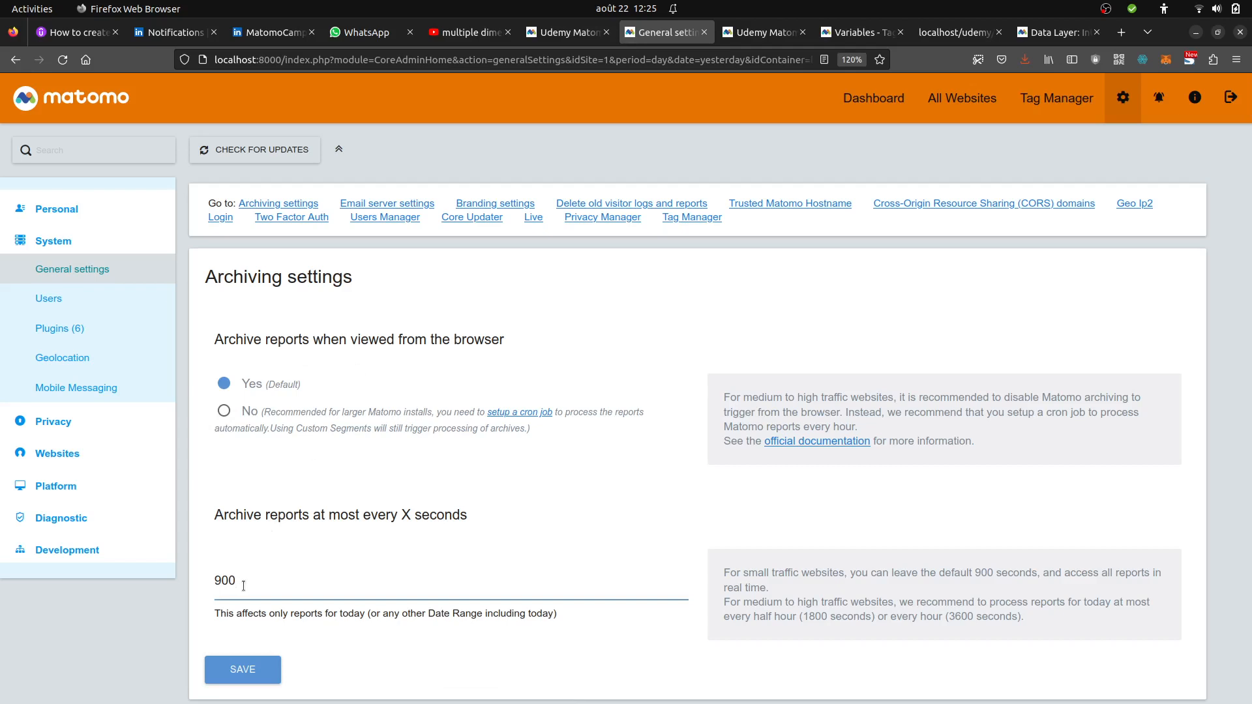
key(BackSpace)
key(BackSpace)
text(0)
click(244, 667)
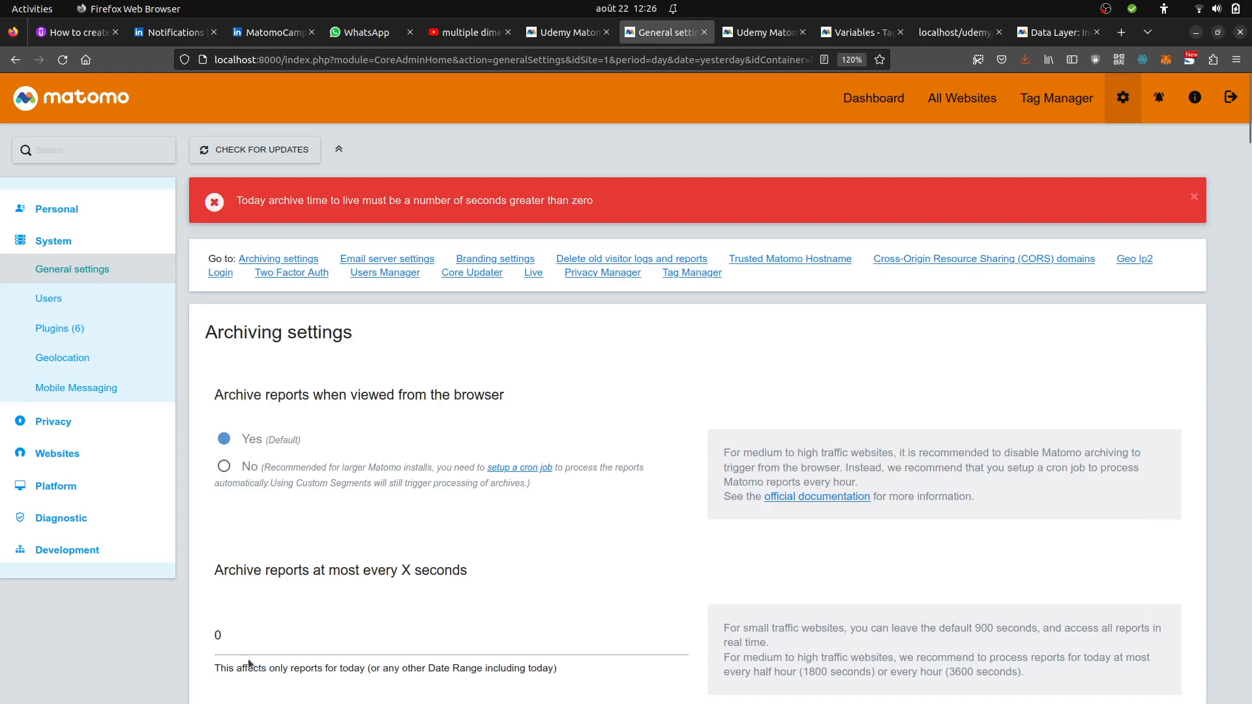
Set reports to be archived at most every 1 second and save the archiving settings
click(263, 628)
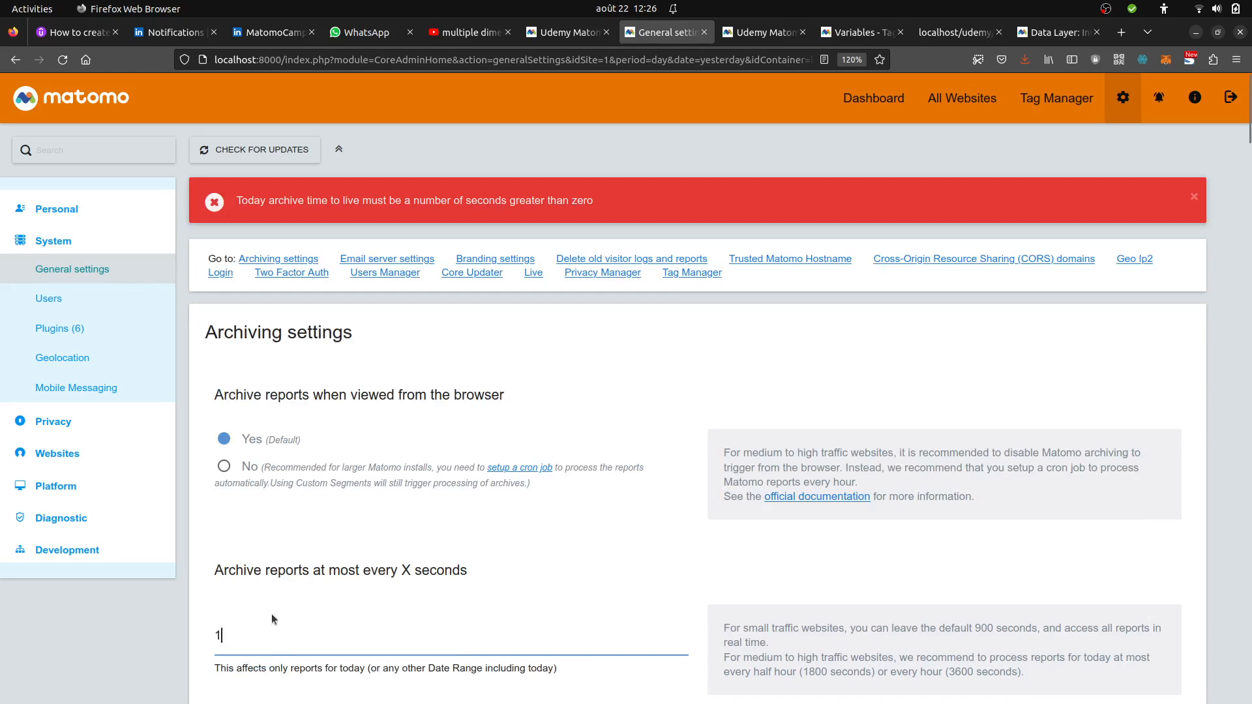
text(1)
scroll(271, 613, down, 5)
click(264, 455)
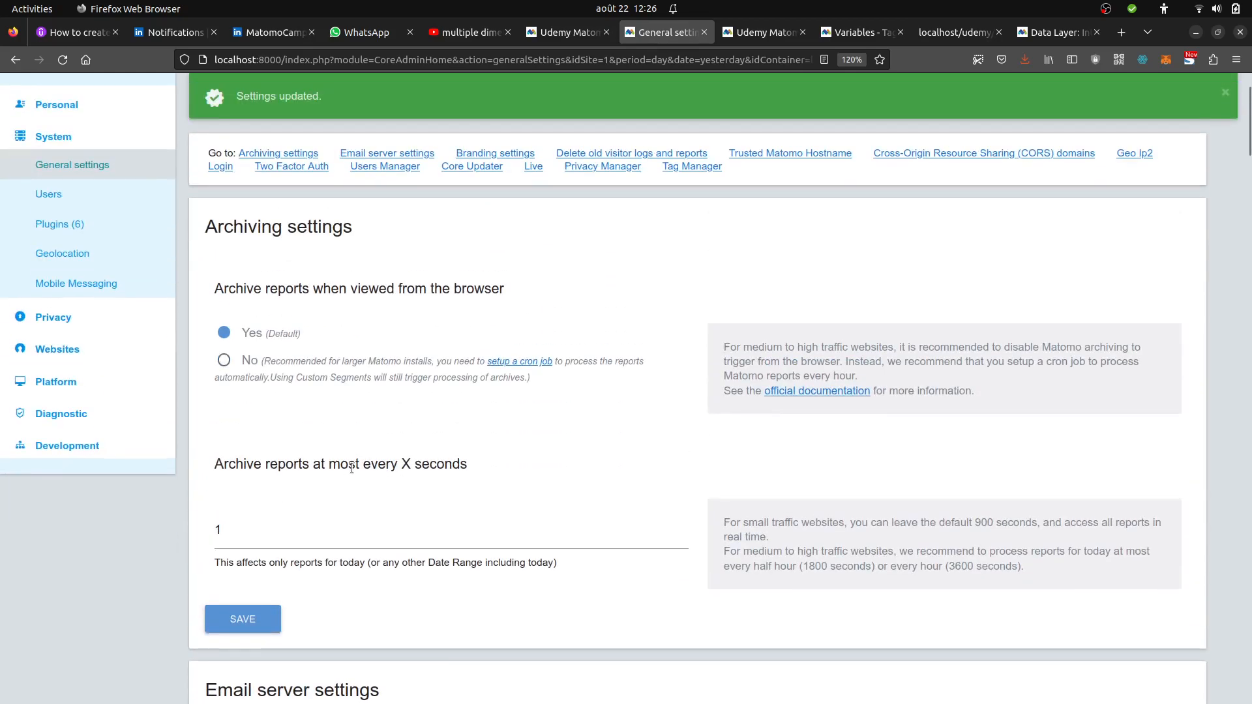
Open the Matomo dashboard and set its reporting date to 2023-08-22
scroll(352, 467, up, 2)
click(869, 98)
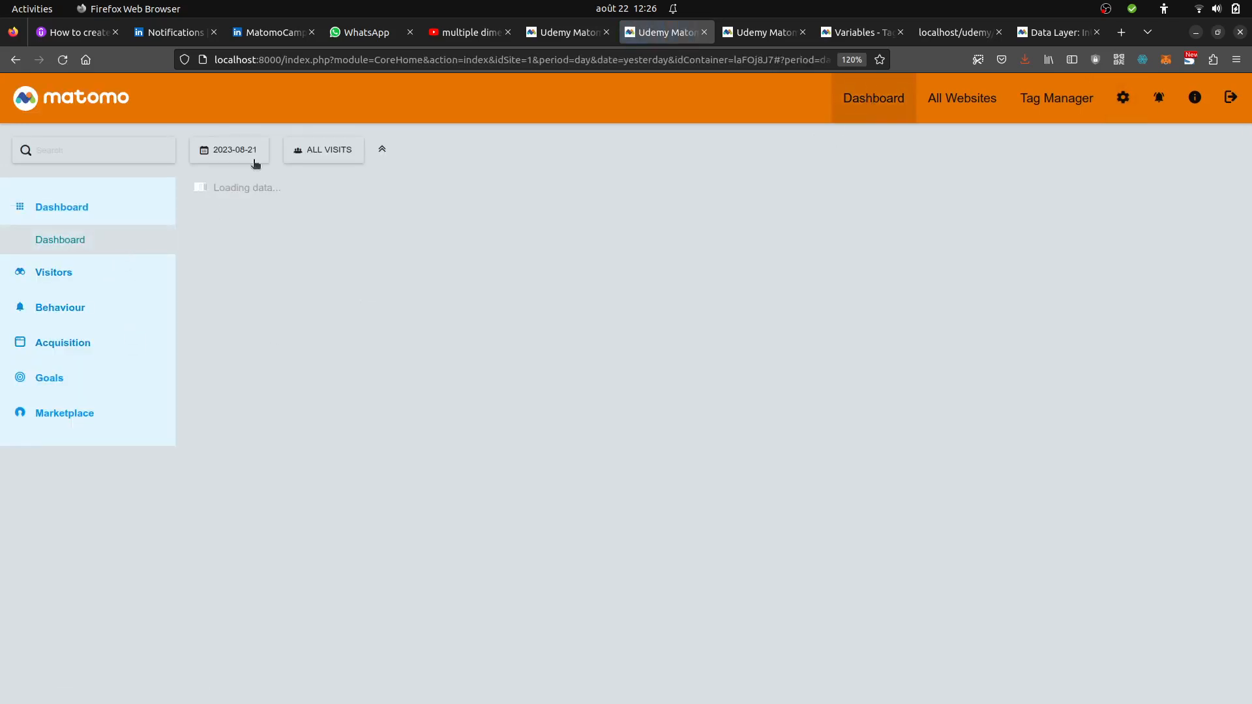
click(257, 157)
click(229, 270)
Open the Visits Log and expand the grouped test.html actions to examine the custom dimension of the latest pageview
click(42, 272)
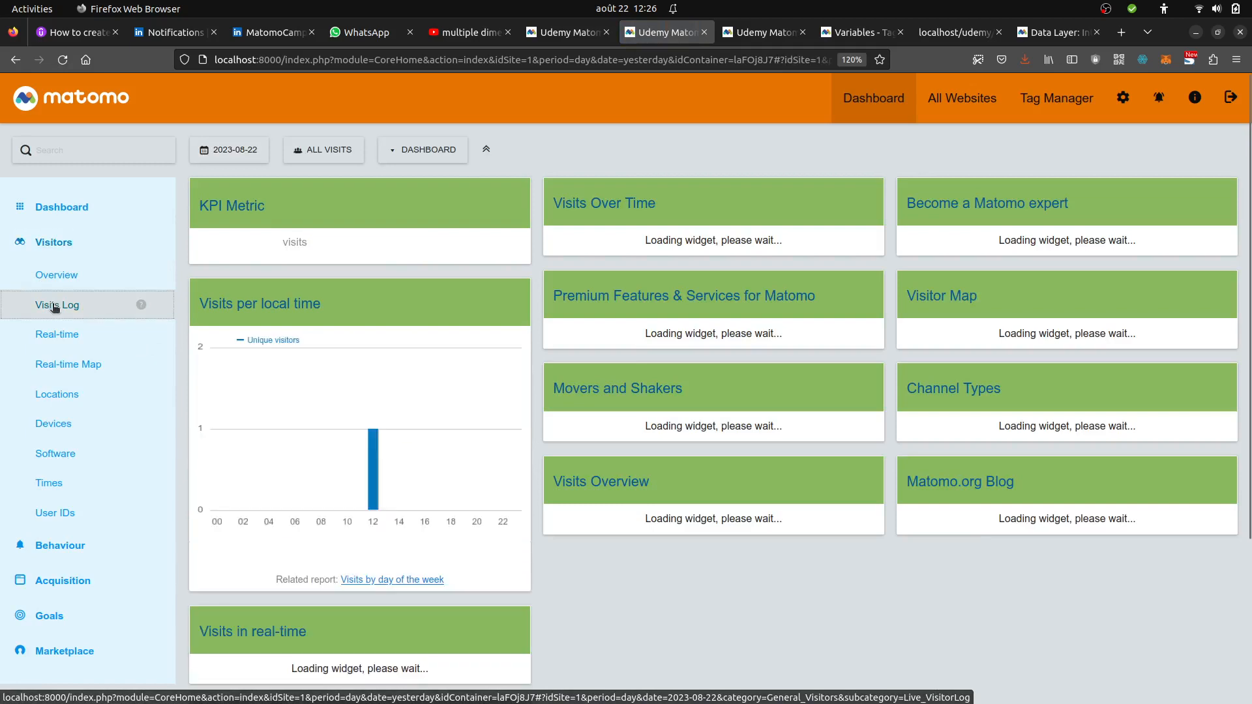
click(55, 306)
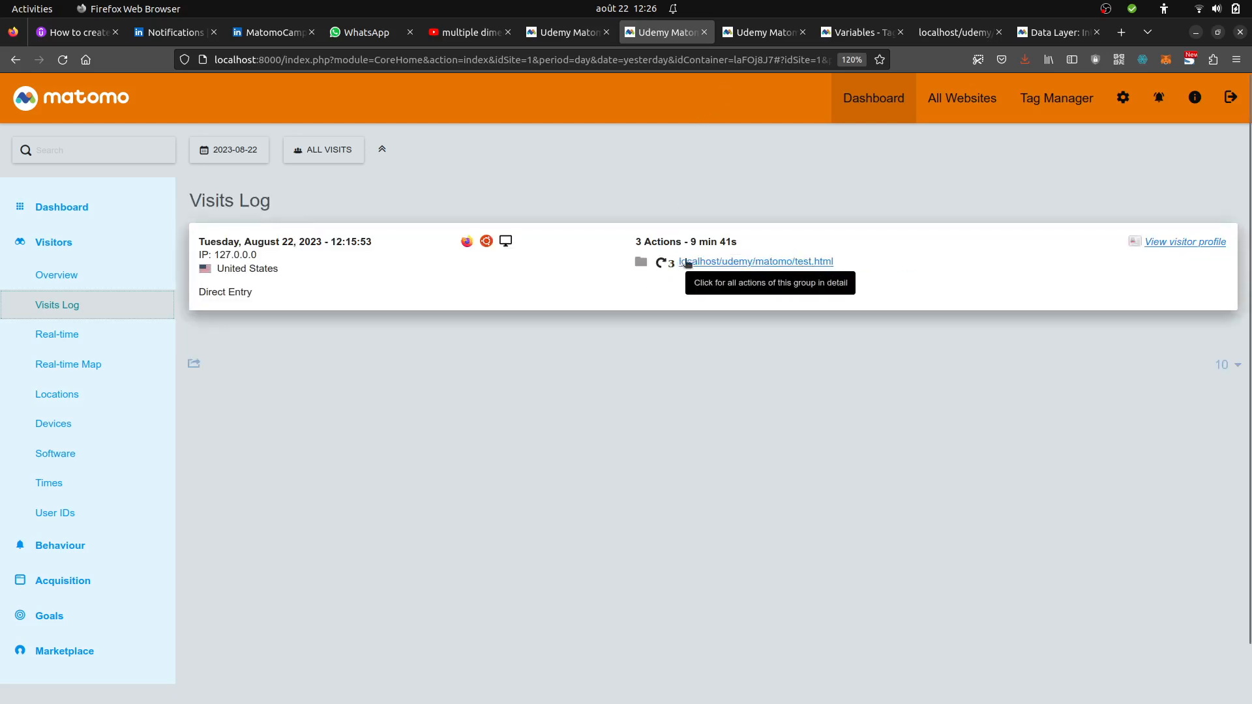
click(684, 262)
mouse_move(728, 321)
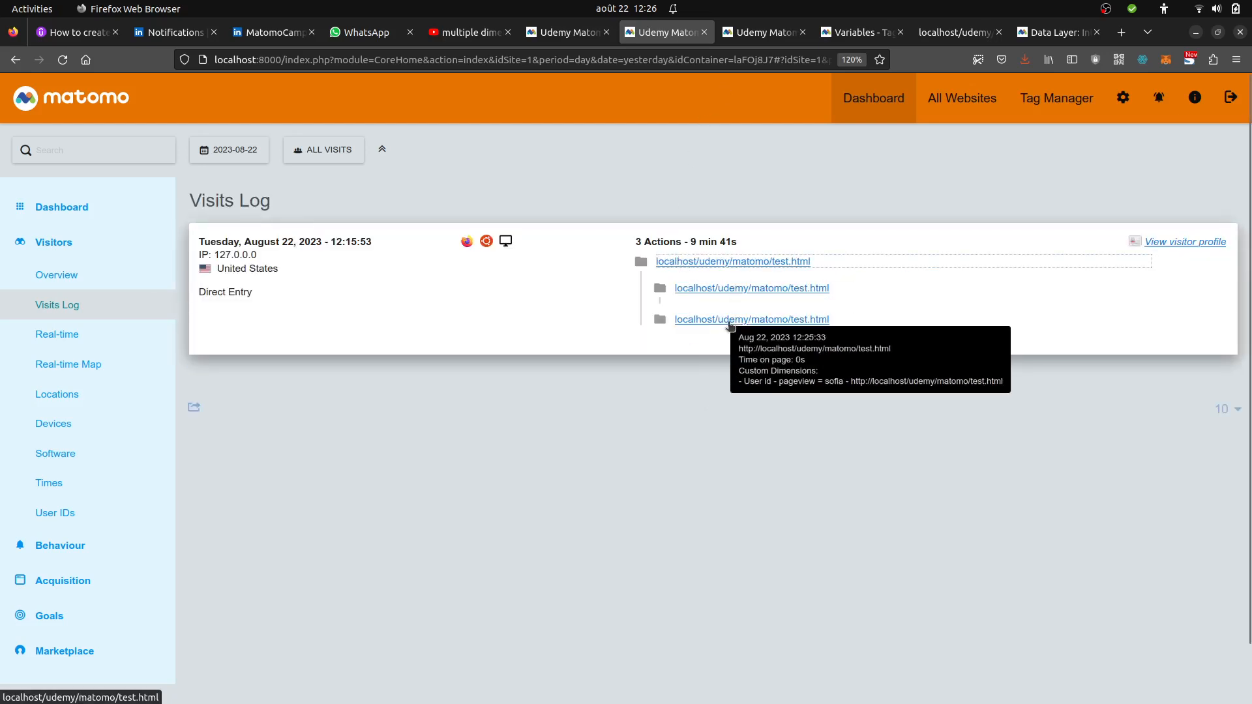
Reload the User id - pageview report in its own browser tab and set its date to 2023-08-22
click(758, 40)
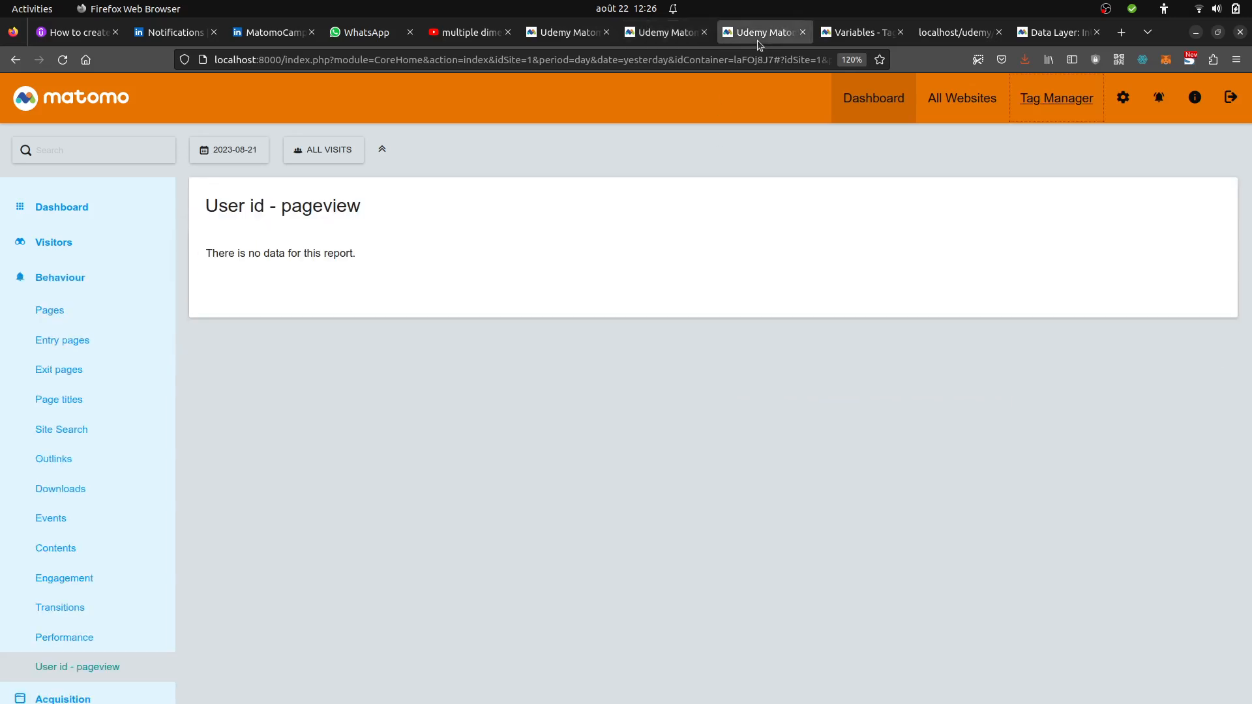
key(F5)
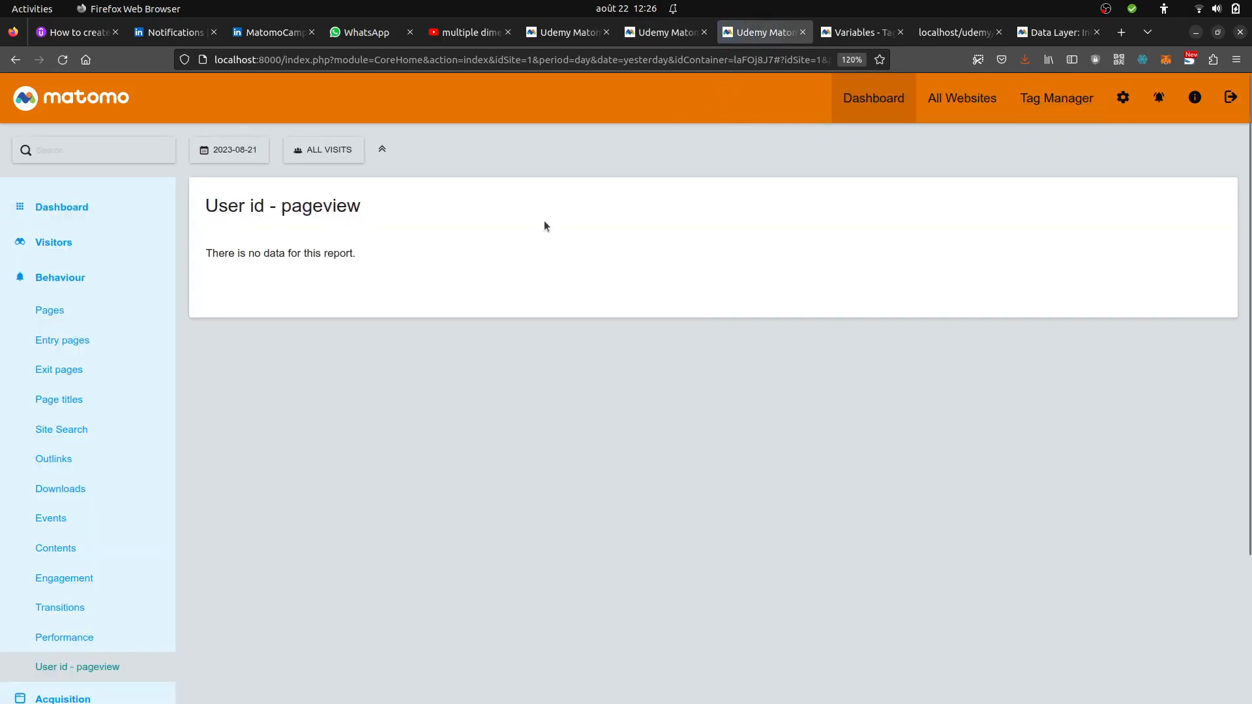
click(225, 152)
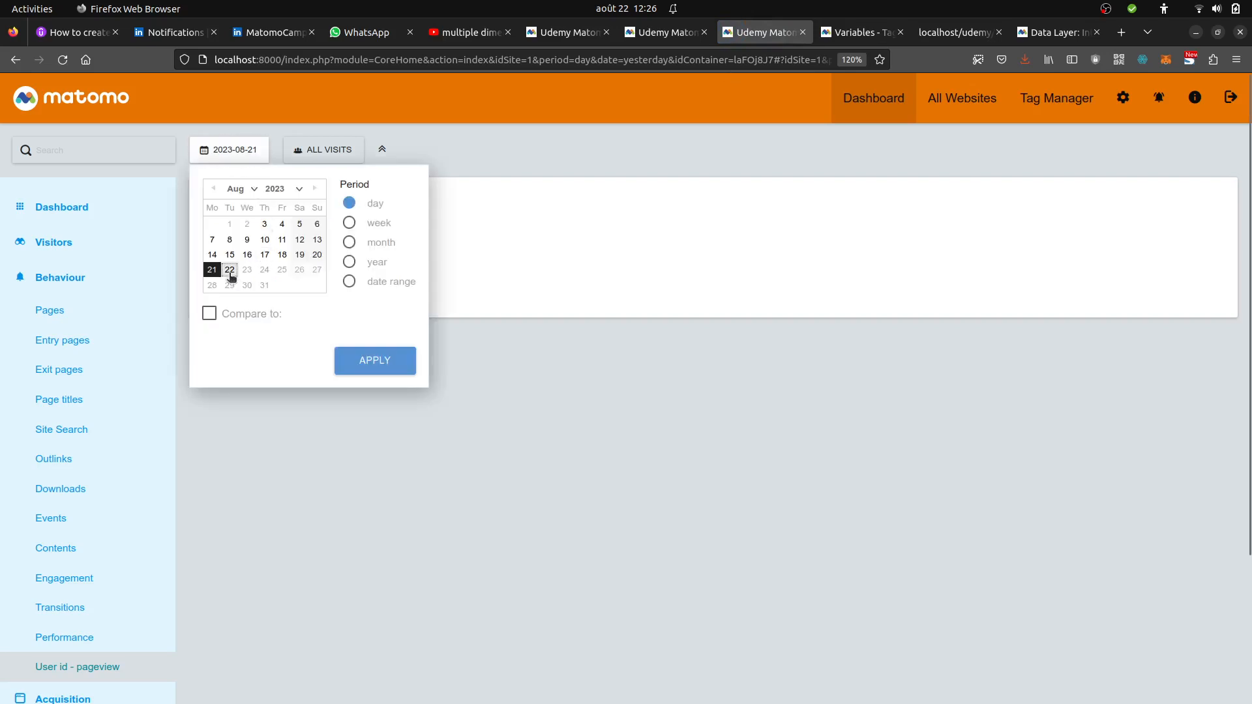
click(230, 270)
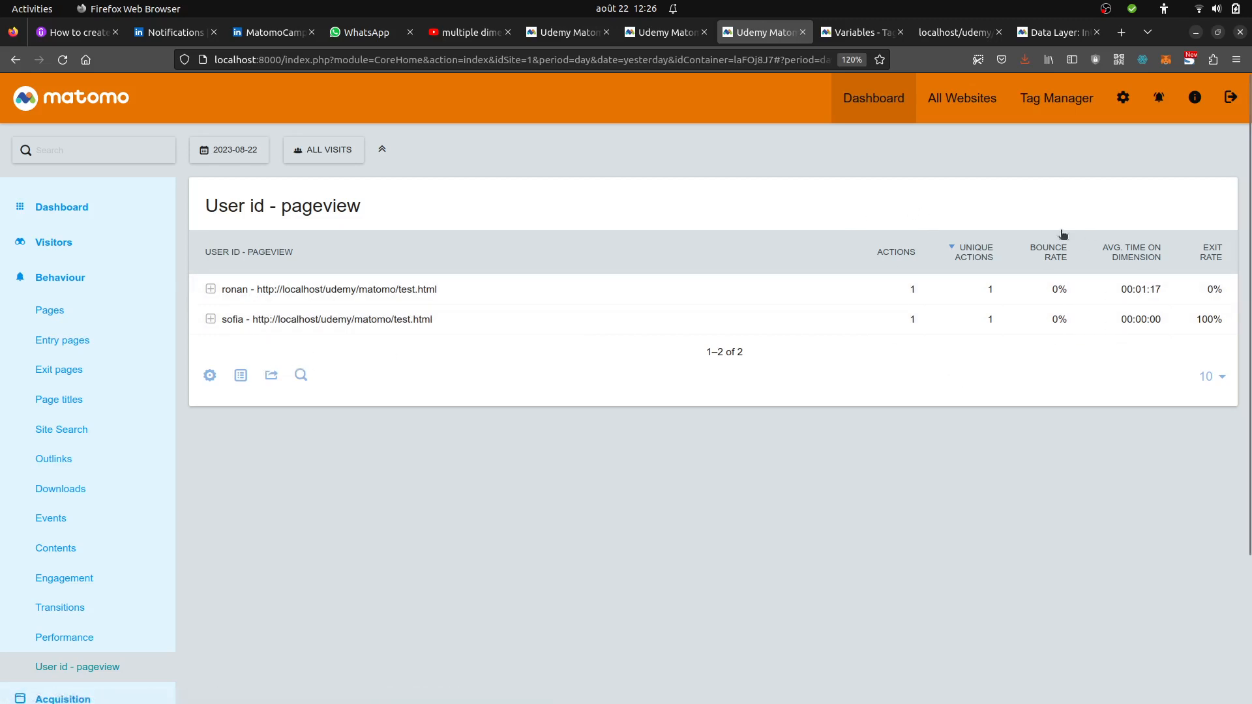
Export the User id - pageview report as HTML, then return to the report and close the export dialog
click(241, 376)
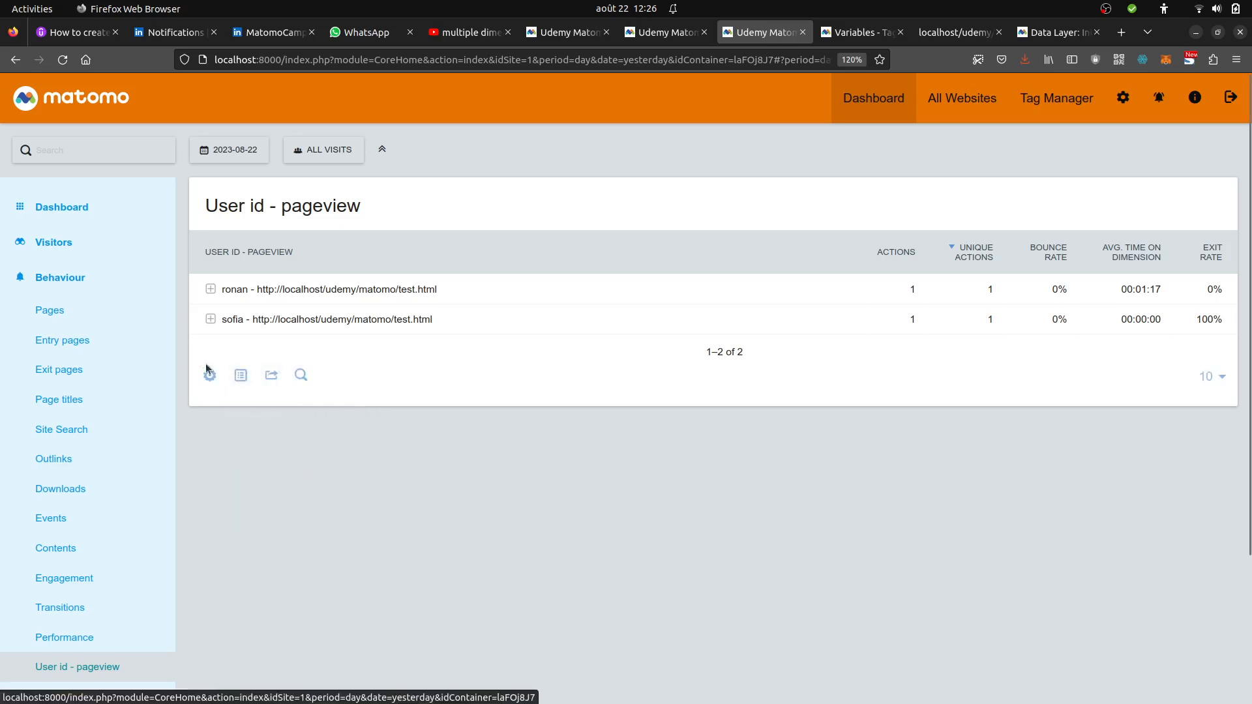
click(272, 374)
click(283, 482)
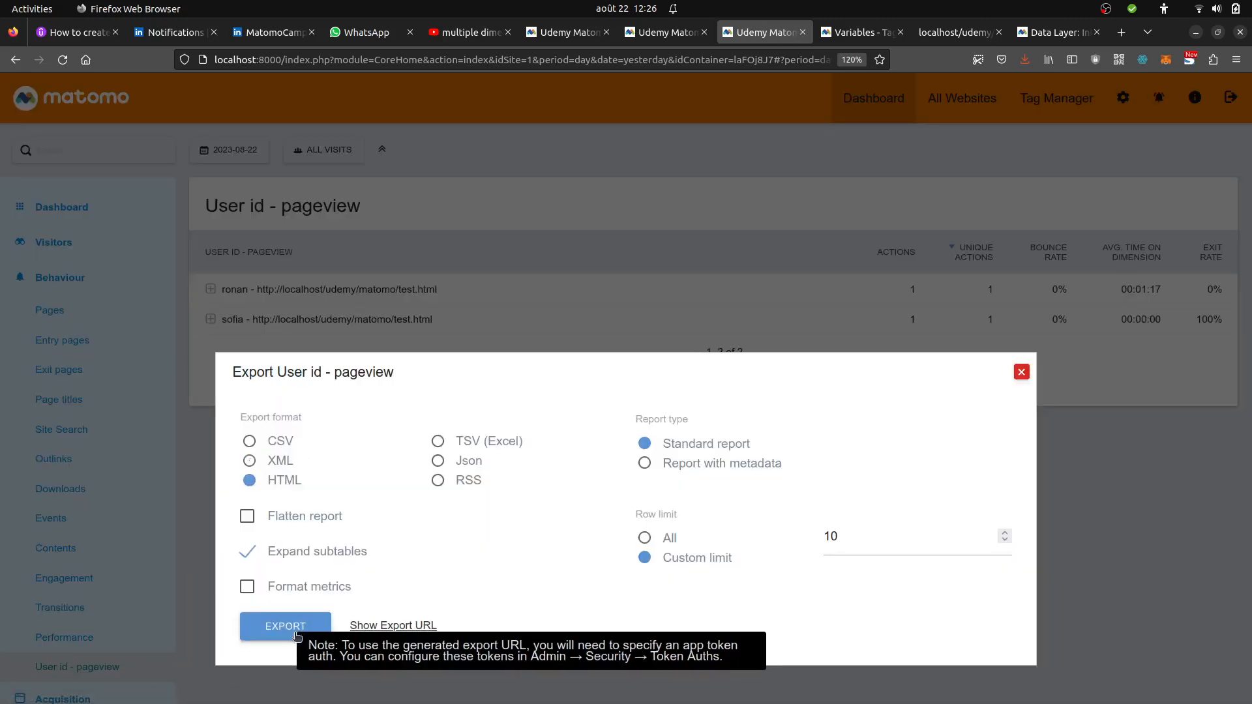
click(293, 632)
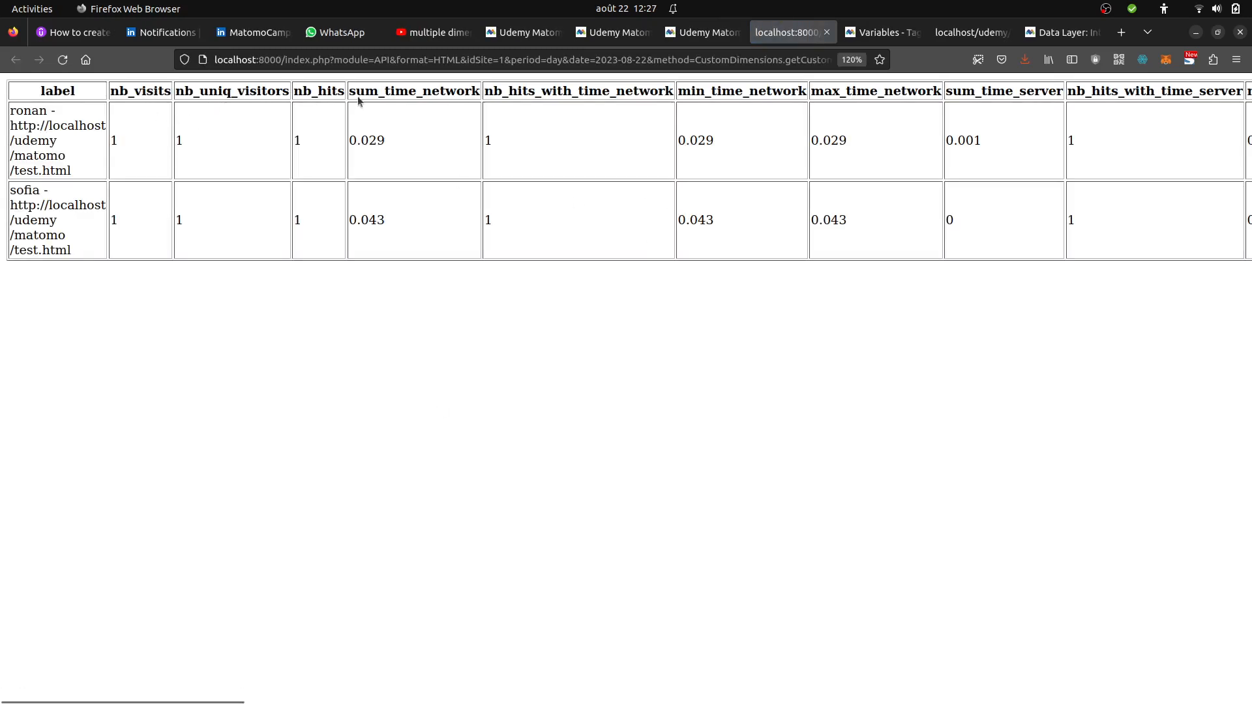
click(709, 33)
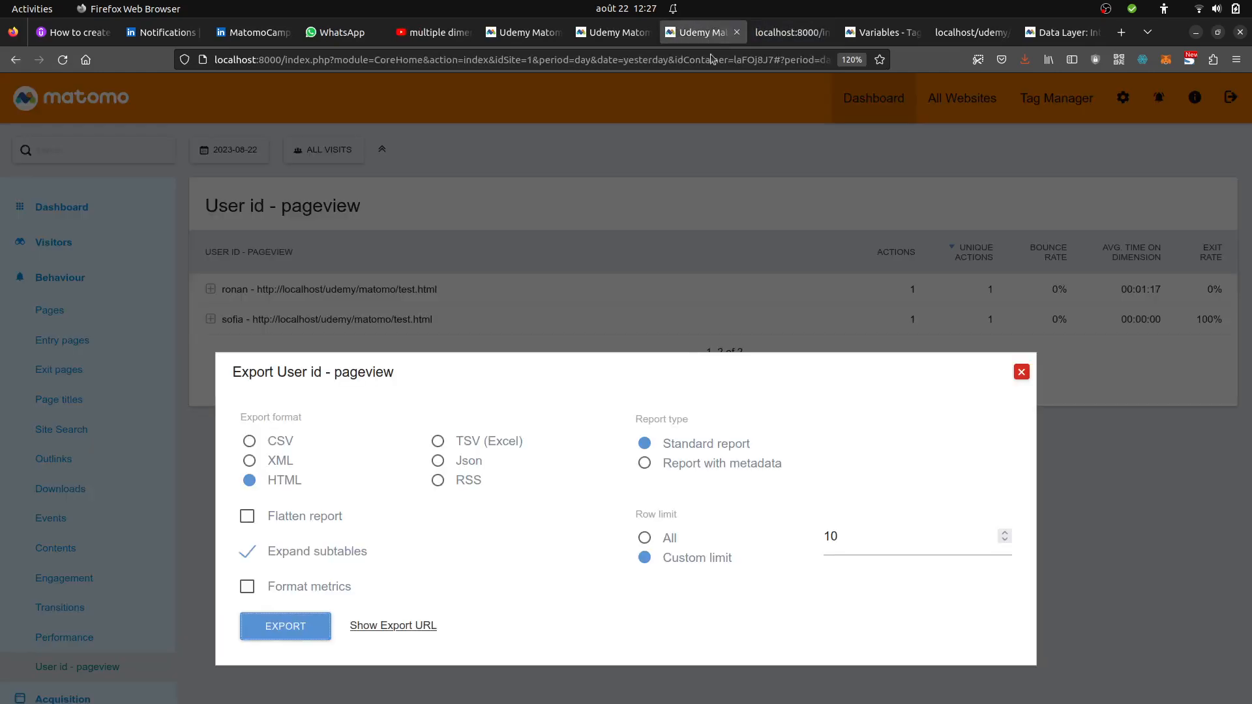
click(1022, 372)
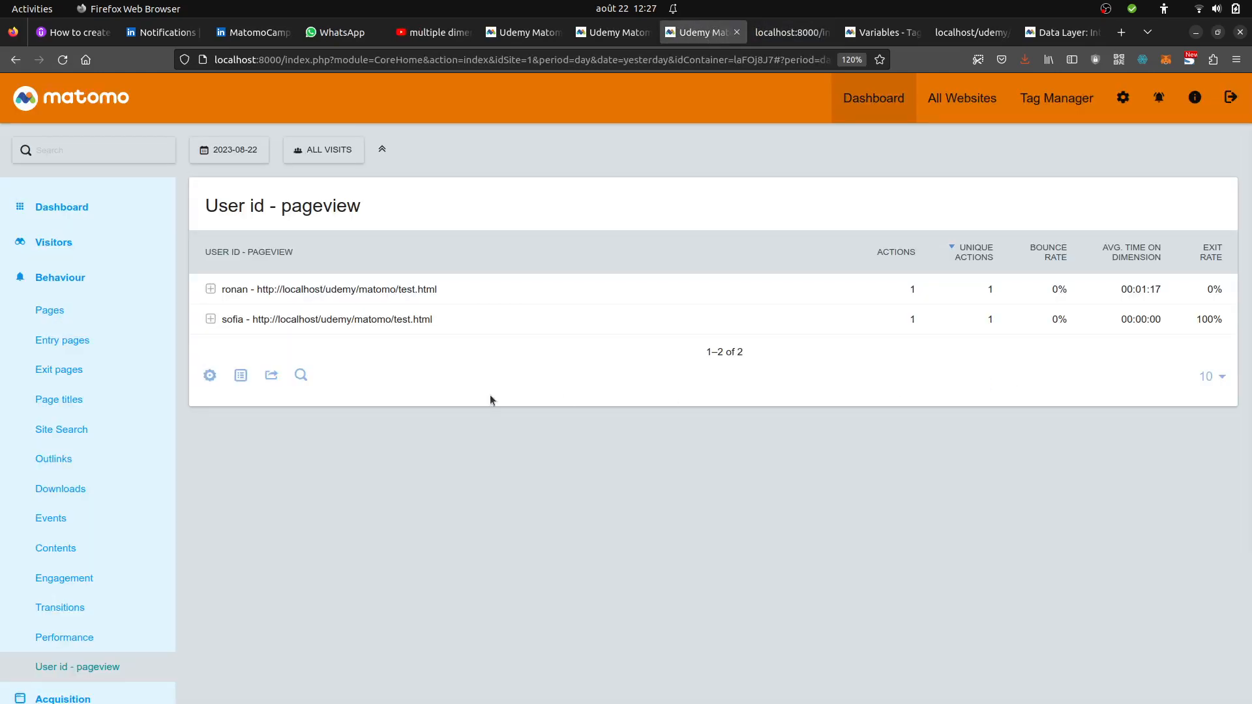